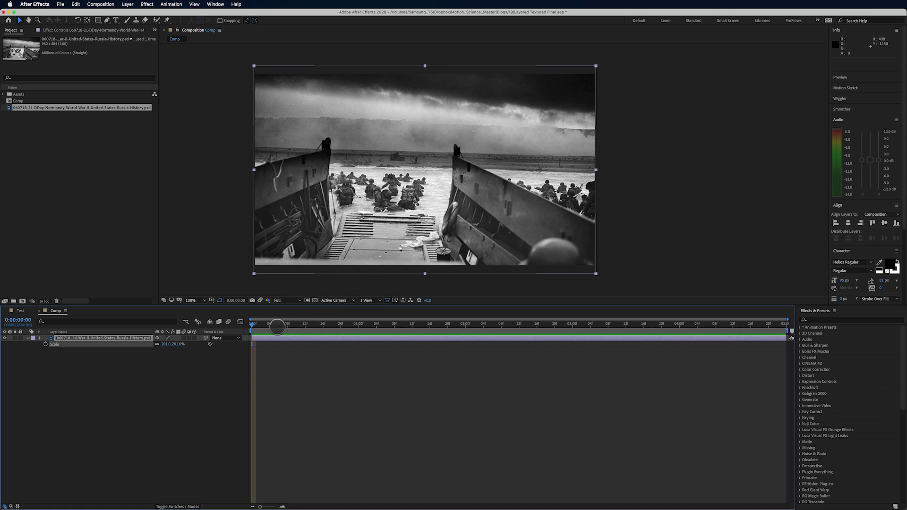
Make the beach photo layer 3D and add a one-node camera with the 35mm preset.
left_click_drag(278, 326, 246, 327)
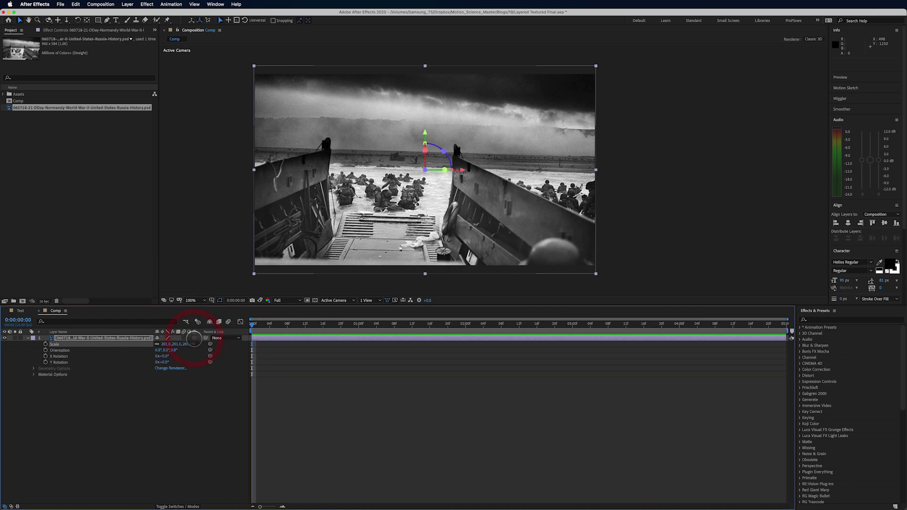
left_click(128, 4)
mouse_move(130, 14)
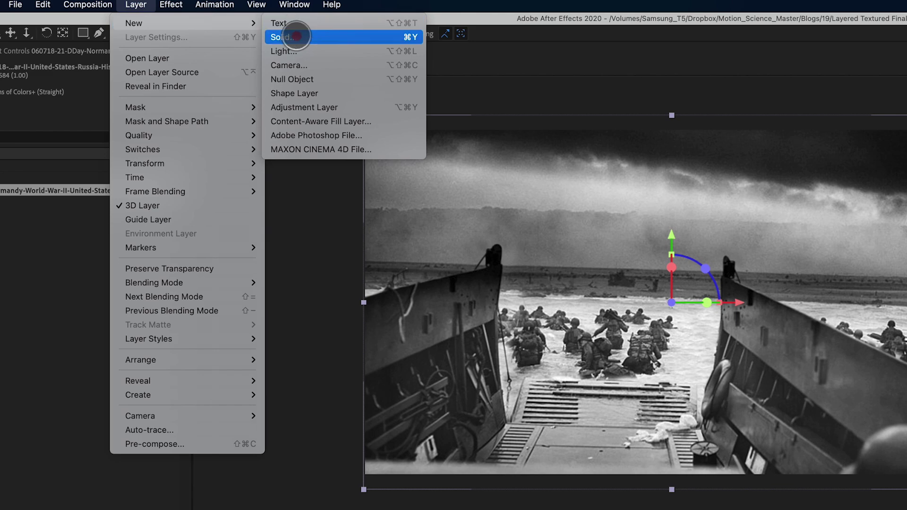
left_click(297, 65)
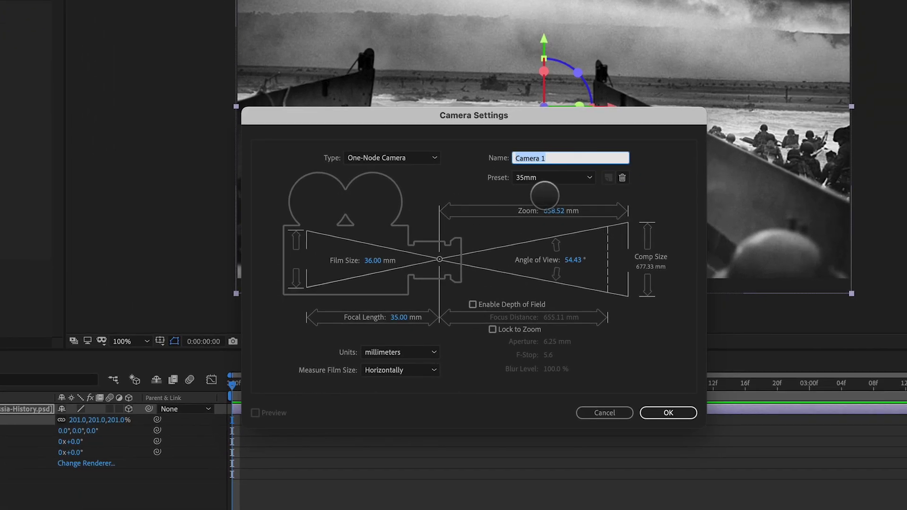
left_click(547, 177)
left_click(544, 264)
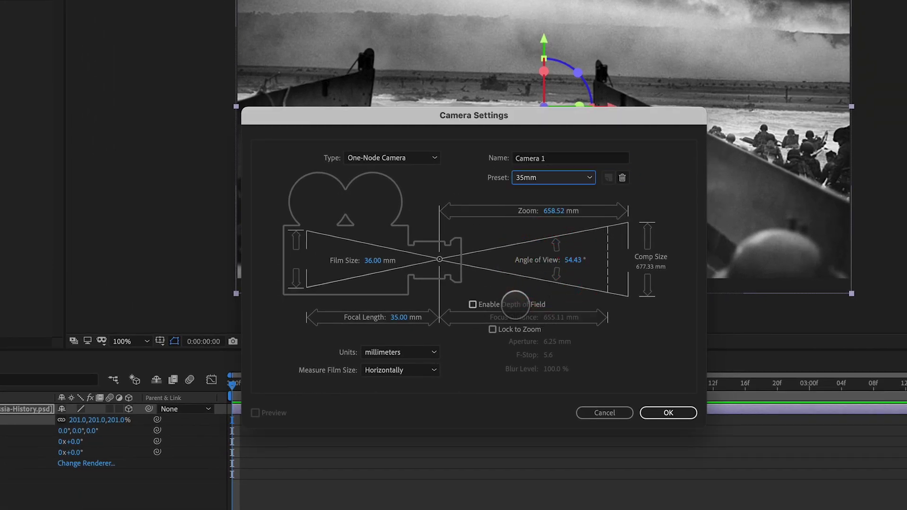
left_click(662, 411)
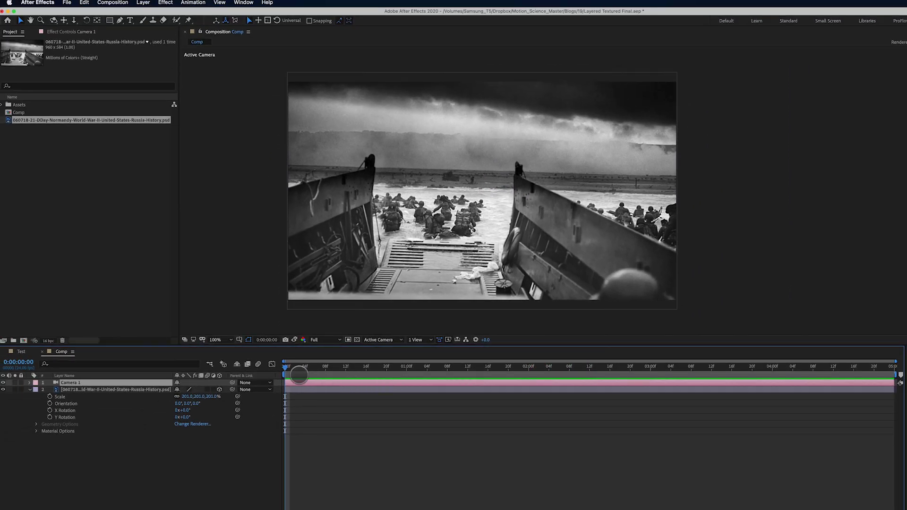
Keyframe the camera's Position at the first frame, pushed in and offset to 895.0, 463.5, -1732.7.
key("p")
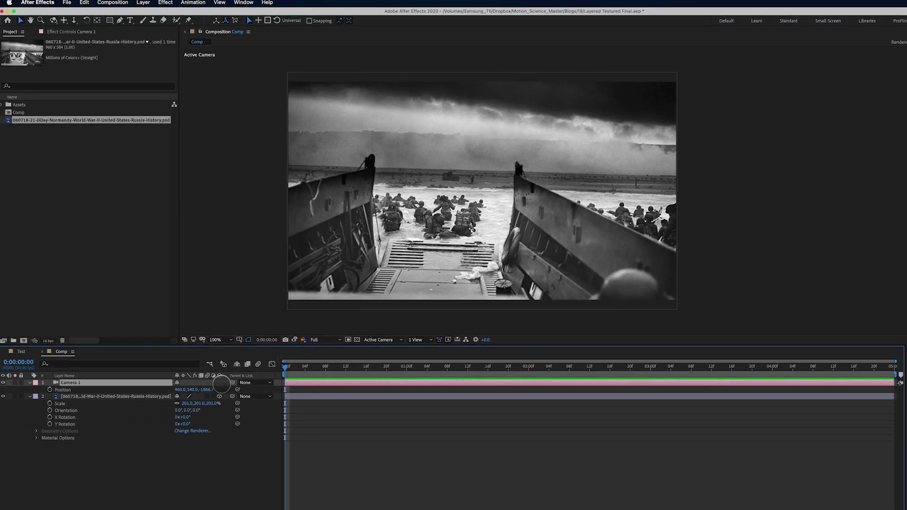
left_click_drag(207, 390, 264, 392)
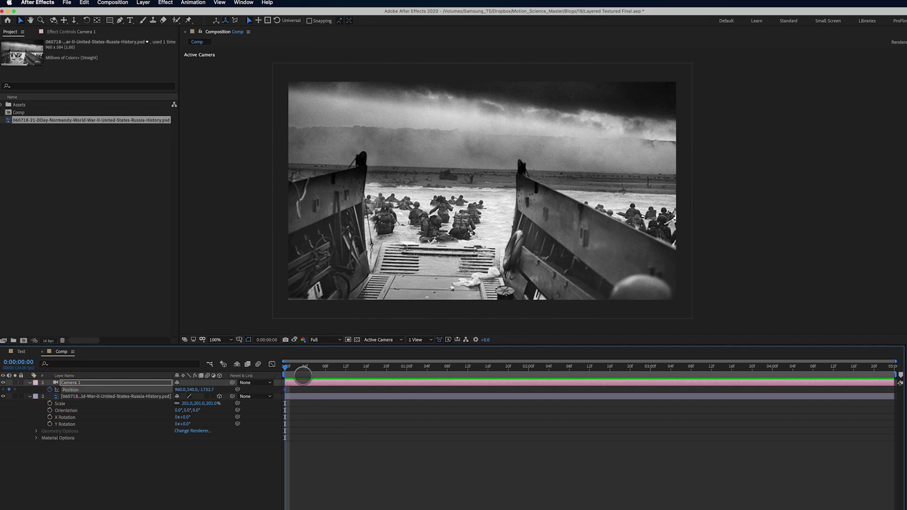
key("c")
left_click_drag(398, 239, 416, 254)
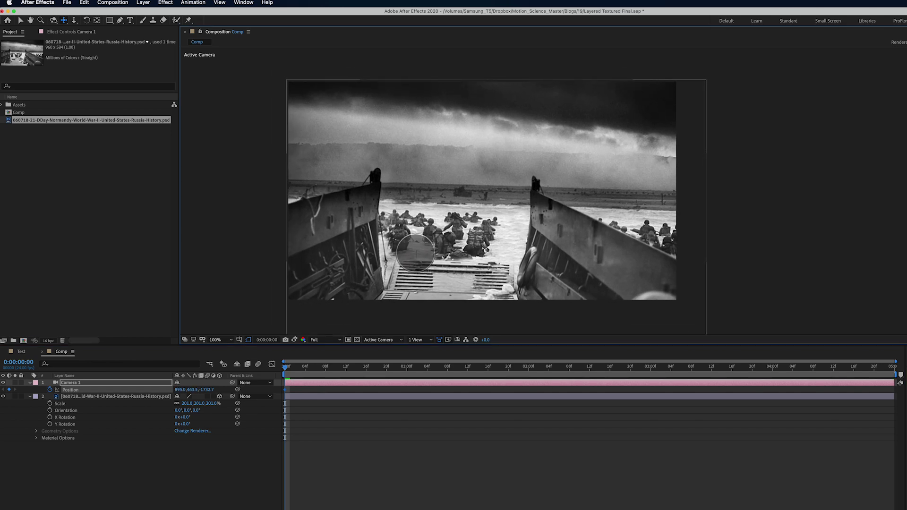
Track the camera at 0:00:04:23 to about 957, 613, -1732.7 to create the ending Position keyframe.
left_click_drag(439, 369, 897, 416)
key("super+k")
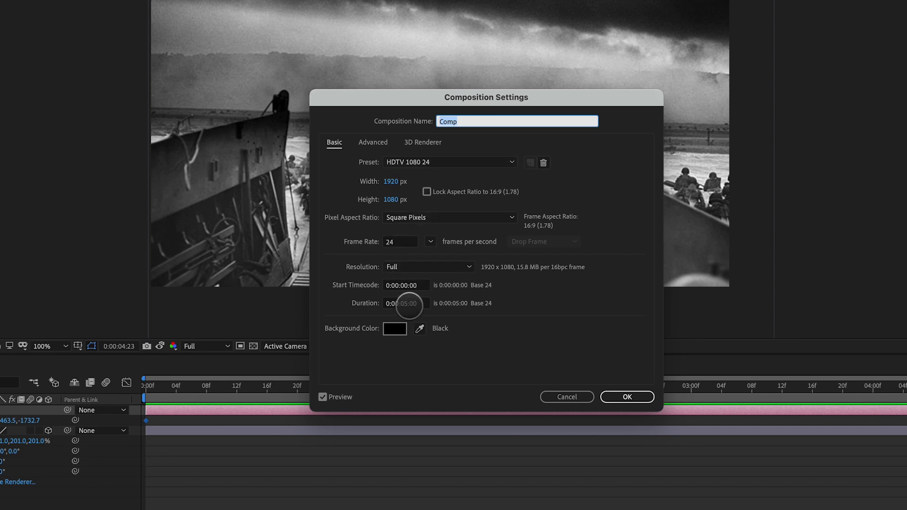
left_click(636, 395)
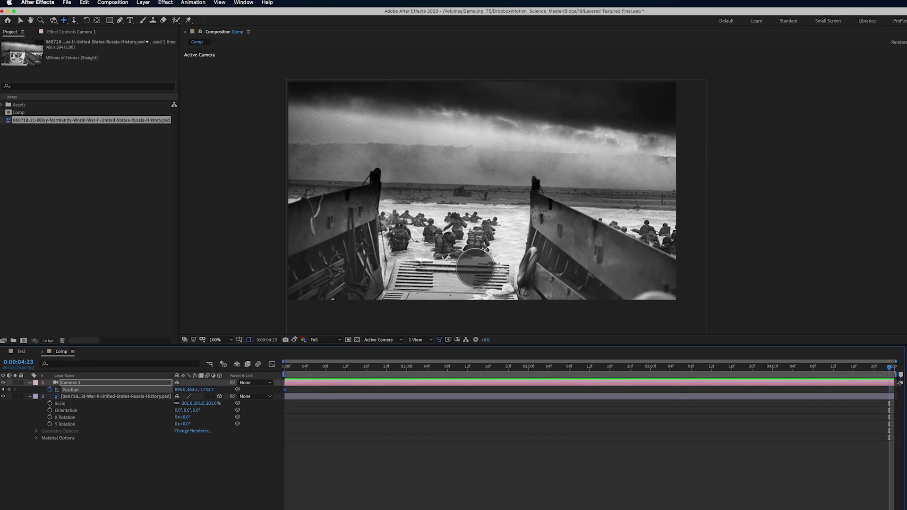
left_click_drag(475, 268, 468, 238)
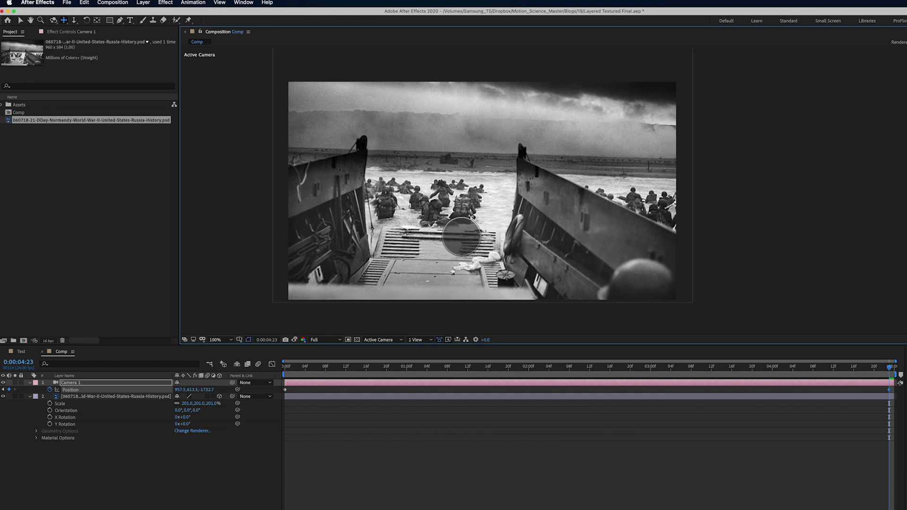
Scrub through the timeline and preview the camera move from the first frame.
left_click_drag(799, 367, 890, 373)
left_click_drag(304, 346, 283, 344)
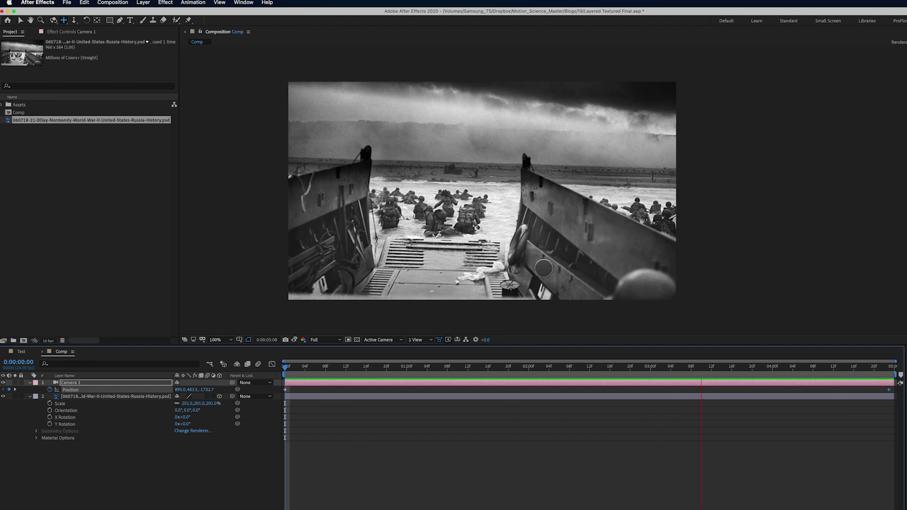
key("space")
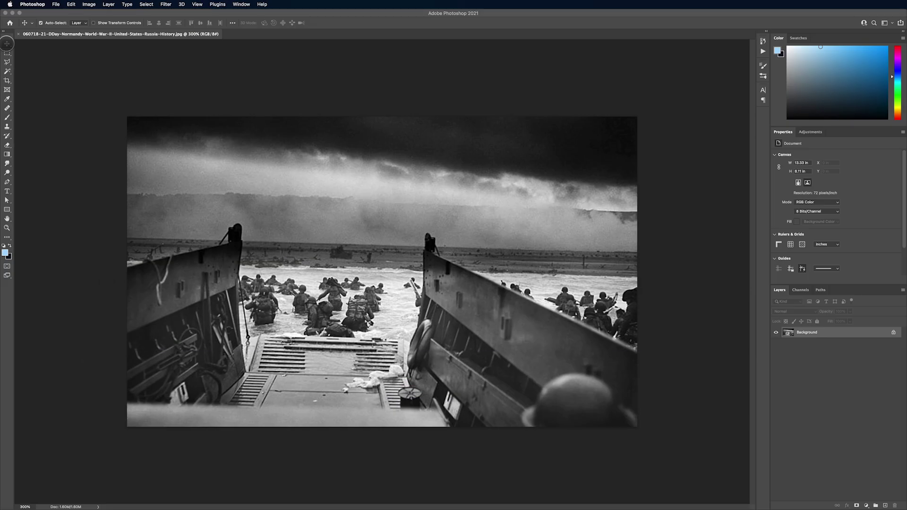
Start a Pen tool path in the Photoshop photo at the image's left border, along the left hull wall's top edge.
left_click(7, 182)
left_click(23, 183)
key("super+plus")
key("super+plus")
key("super+plus")
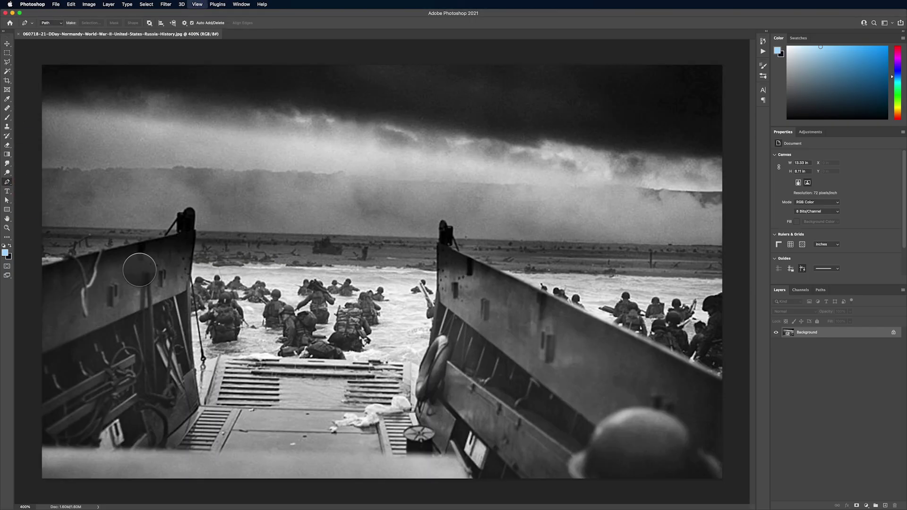
scroll(245, 270, "left", 10)
scroll(243, 271, "up", 1)
key("super+plus")
key("super+plus")
key("super+plus")
left_click_drag(157, 258, 203, 247)
left_click(224, 235)
Continue the path around the forked wire sticking up from the left hull wall.
left_click(235, 220)
left_click(241, 209)
left_click(251, 204)
left_click(254, 187)
left_click_drag(262, 184, 289, 189)
left_click(296, 165)
left_click(307, 167)
left_click(297, 176)
left_click(294, 185)
left_click(301, 197)
left_click(305, 201)
left_click_drag(288, 177, 265, 189)
left_click(274, 201)
left_click(271, 194)
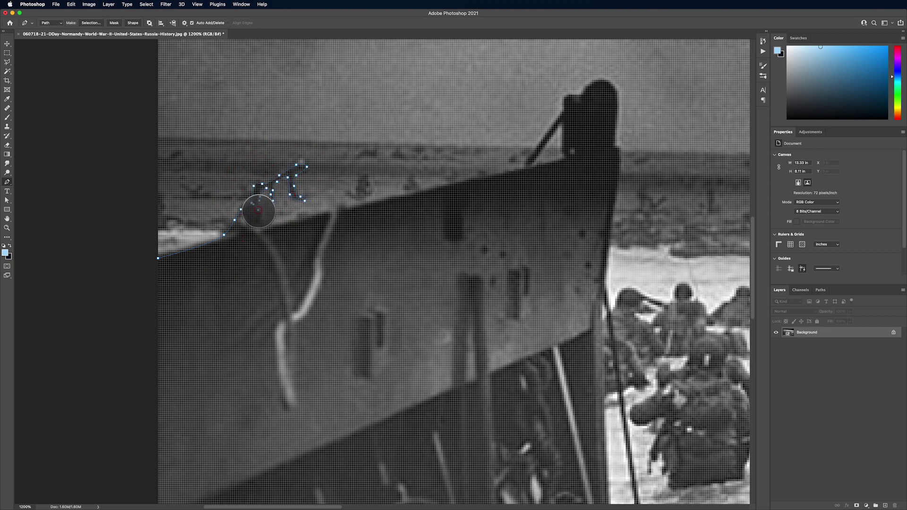
Continue the path along the left hull wall's top edge toward the dark post at its end.
left_click(283, 222)
left_click(317, 216)
left_click_drag(329, 210, 331, 207)
key("super+minus")
key("super+plus")
key("super+plus")
left_click_drag(359, 179, 341, 233)
left_click_drag(301, 234, 345, 232)
left_click(313, 238)
left_click(367, 227)
left_click(381, 224)
left_click(406, 221)
left_click(426, 213)
left_click_drag(452, 207, 487, 199)
left_click(509, 195)
left_click(533, 190)
Trace the path up the diagonal strut and around the dark post at the left wall's end.
left_click_drag(609, 170, 409, 310)
left_click(386, 274)
left_click(405, 251)
left_click(451, 208)
left_click(471, 213)
left_click(479, 234)
left_click_drag(476, 273, 477, 299)
left_click_drag(483, 307, 481, 313)
left_click_drag(478, 346, 409, 214)
Trace the path down the left hull wall's outer end and along the hanging rope.
left_click(409, 214)
left_click(402, 265)
left_click(396, 311)
left_click_drag(393, 340, 394, 349)
left_click_drag(393, 365, 353, 164)
left_click(356, 187)
left_click(365, 255)
left_click(379, 337)
left_click(387, 405)
left_click(394, 442)
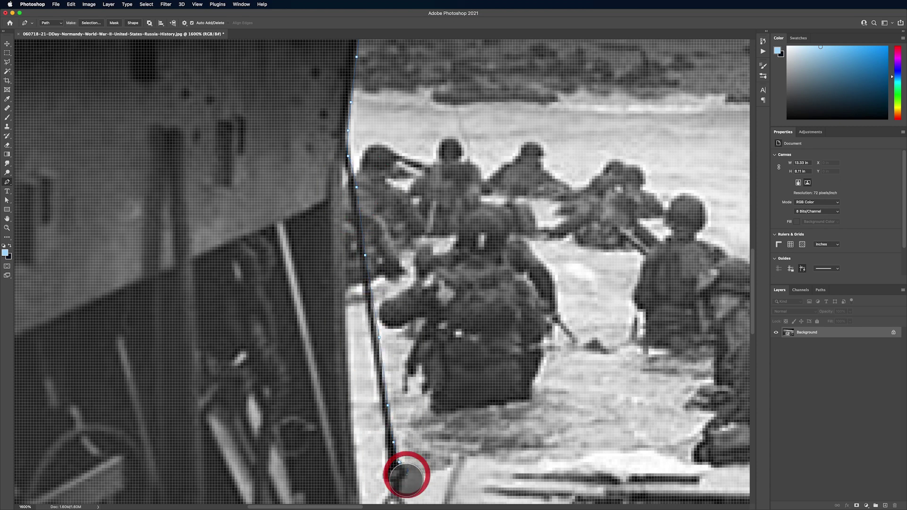
Trace around the rope's lower end and down to where the left hull wall meets the ramp.
left_click_drag(406, 475, 400, 296)
left_click(396, 303)
left_click(396, 318)
left_click(398, 323)
left_click_drag(395, 337, 392, 341)
left_click(389, 349)
left_click(387, 378)
left_click(384, 397)
left_click(384, 414)
left_click(373, 431)
left_click(376, 459)
left_click(378, 476)
Trace the path up the ramp's left edge and around its far left corner.
left_click(393, 476)
left_click(394, 449)
left_click(402, 437)
left_click(417, 396)
left_click(430, 349)
left_click(438, 318)
left_click(452, 283)
left_click_drag(472, 275, 483, 275)
left_click_drag(494, 270, 499, 271)
left_click_drag(508, 273, 284, 296)
Undo the last path edit and continue the path along the left half of the ramp's far edge.
key("super+z")
left_click_drag(298, 297, 341, 297)
key("super+minus")
key("super+plus")
mouse_move(363, 298)
left_mouse_down()
mouse_move(373, 298)
mouse_move(371, 289)
left_mouse_up()
left_click_drag(385, 287, 435, 287)
left_click_drag(454, 292, 497, 301)
left_click_drag(527, 303, 600, 307)
left_click_drag(623, 316, 328, 325)
Trace the right half of the ramp's far edge and turn the path down at its right corner.
left_click_drag(411, 329, 428, 330)
left_click_drag(468, 331, 477, 331)
left_click_drag(499, 332, 528, 328)
left_click_drag(555, 331, 573, 340)
left_click_drag(584, 335, 626, 340)
left_click_drag(641, 337, 671, 335)
left_click_drag(675, 346, 674, 351)
left_click(674, 396)
Trace down the ramp's right edge and back up along the outline of the life ring.
left_click_drag(654, 398, 440, 179)
left_click(461, 226)
left_click(462, 281)
left_click_drag(463, 288, 462, 316)
left_click_drag(470, 311, 480, 288)
left_click_drag(484, 275, 484, 271)
left_click_drag(481, 261, 477, 256)
left_click_drag(478, 223, 485, 189)
left_click_drag(489, 175, 493, 136)
Continue the path up the right hull wall's inner edge to the base of the soldier beside it.
left_click_drag(508, 126, 328, 379)
left_click_drag(322, 366, 344, 318)
left_click_drag(351, 303, 352, 295)
left_click_drag(356, 274, 358, 250)
left_click_drag(354, 247, 360, 233)
left_click_drag(366, 230, 363, 201)
left_click(369, 193)
Try to extend the path around the soldier beside the right hull wall and up the raised rifle.
left_click_drag(354, 196, 340, 184)
left_click_drag(342, 165, 346, 146)
left_click_drag(343, 139, 303, 324)
left_click_drag(277, 323, 277, 316)
left_click(278, 296)
key("super+minus")
key("super+minus")
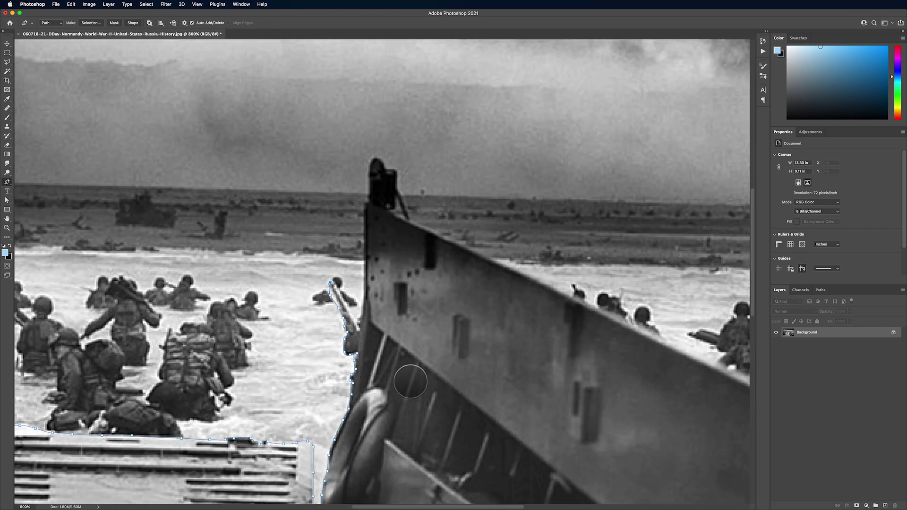
key("super+plus")
key("super+plus")
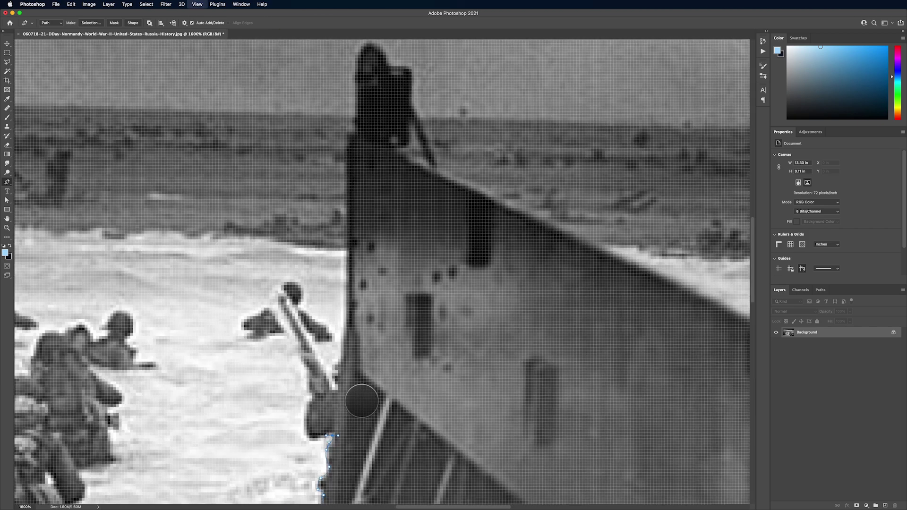
Trace the path up the right hull wall's front vertical edge to the base of its post.
left_click_drag(336, 448, 395, 241)
key("super+minus")
left_click_drag(365, 305, 366, 296)
left_click_drag(368, 262, 376, 210)
left_click_drag(376, 121, 375, 263)
left_click(375, 260)
left_click_drag(371, 188, 374, 173)
left_click(375, 172)
Continue the path over the top of the right hull wall's post and down its far side along the brace.
left_click(380, 166)
left_click_drag(383, 138, 383, 126)
left_click(383, 110)
left_click(386, 90)
left_click_drag(400, 84, 407, 90)
left_click(414, 101)
left_click(437, 104)
left_click(437, 118)
left_click(437, 141)
left_click(451, 172)
left_click_drag(460, 195, 462, 200)
left_click_drag(466, 209, 469, 212)
Trace the sloping upper edge of the right hull wall, below the soldiers' heads, to the photo's right side.
left_click(559, 245)
left_click(576, 257)
left_click(644, 288)
left_click_drag(596, 260, 152, 85)
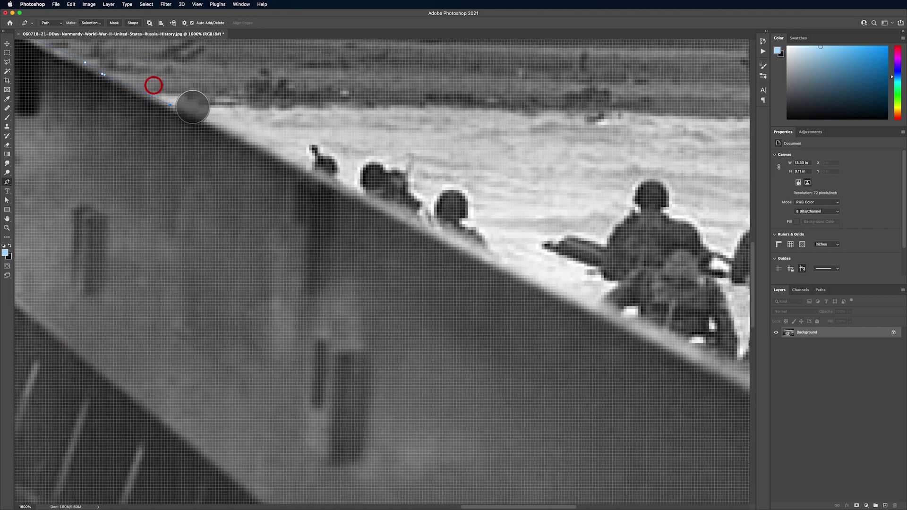
left_click(306, 189)
left_click(500, 285)
left_click(681, 370)
left_click_drag(683, 370, 233, 156)
left_click(355, 216)
left_click_drag(446, 262, 476, 281)
left_click(550, 319)
Run the path outside the canvas around its lower corners and close it at the left hull wall's outer end.
key("super+minus")
key("super+minus")
key("super+minus")
key("super+minus")
key("super+minus")
key("super+minus")
left_click(740, 488)
left_click(32, 488)
left_click(34, 271)
left_click(42, 267)
Draw a closed path around the triangular gap between the rope and the left hull wall's post.
key("super+plus")
key("super+plus")
key("super+plus")
key("super+plus")
left_click_drag(117, 326, 369, 247)
left_click_drag(188, 193, 353, 338)
key("super+plus")
key("super+plus")
key("super+plus")
left_click_drag(349, 225, 240, 359)
left_click_drag(265, 325, 267, 322)
left_click_drag(288, 291, 295, 282)
mouse_move(310, 262)
left_mouse_down()
mouse_move(313, 255)
mouse_move(318, 268)
left_mouse_up()
left_click_drag(316, 286, 318, 351)
left_click(316, 336)
left_click_drag(294, 354, 255, 363)
left_click(237, 365)
Outline the small square gap within the left post as a closed four-point path.
key("super+minus")
key("super+plus")
left_click(339, 319)
left_click(350, 319)
left_click(350, 337)
left_click(338, 336)
left_click(339, 320)
Start a path for the gap beside the left hull wall, tracing down the cable's inner edge.
left_click_drag(624, 474, 302, 276)
left_click_drag(548, 434, 548, 198)
left_click_drag(315, 411, 509, 330)
left_click(306, 202)
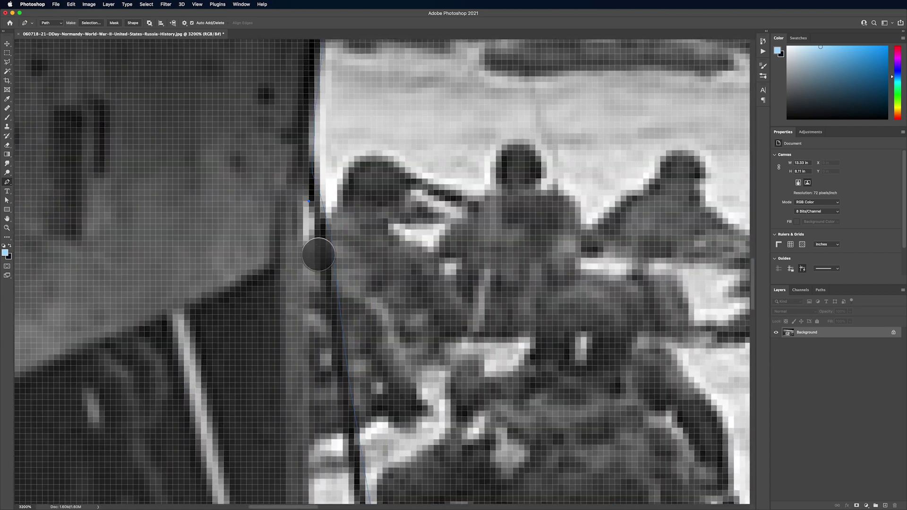
key("super+minus")
left_click(351, 268)
left_click(357, 316)
left_click(365, 370)
left_click(373, 418)
left_click_drag(381, 463, 360, 302)
Continue the gap path down past the cable's shackle and along the lower chain toward the deck.
left_click(362, 310)
left_click(365, 347)
left_click(370, 400)
left_click(365, 405)
left_click(365, 422)
left_click(368, 432)
left_click_drag(363, 406, 356, 263)
left_click_drag(358, 310, 356, 330)
left_click(355, 355)
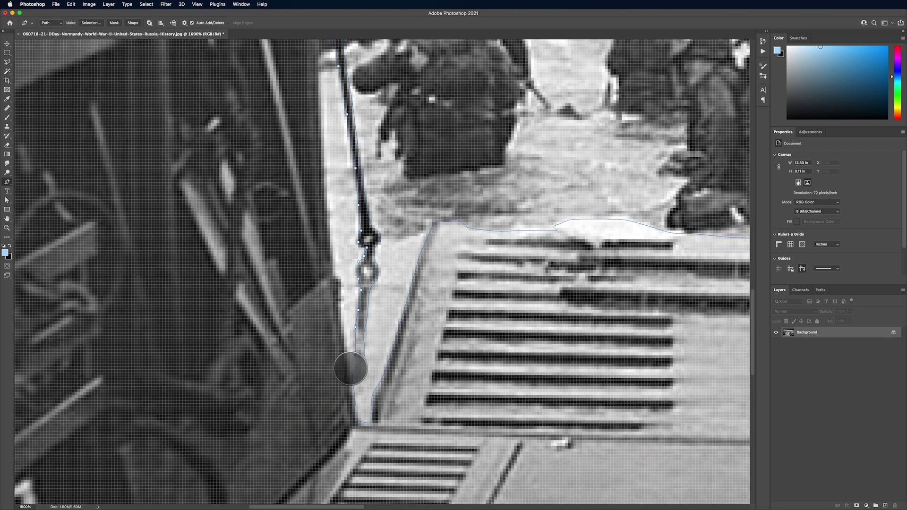
Trace the gap path back up the lower part of the left hull wall's edge.
left_click(341, 310)
left_click(341, 279)
left_click(336, 273)
left_click(333, 242)
left_click_drag(327, 194, 328, 182)
left_click(324, 125)
Follow the upper part of the left hull wall's edge and close the gap path where the cable begins.
left_click_drag(323, 119, 324, 245)
left_click(323, 166)
left_click(320, 97)
left_click(323, 57)
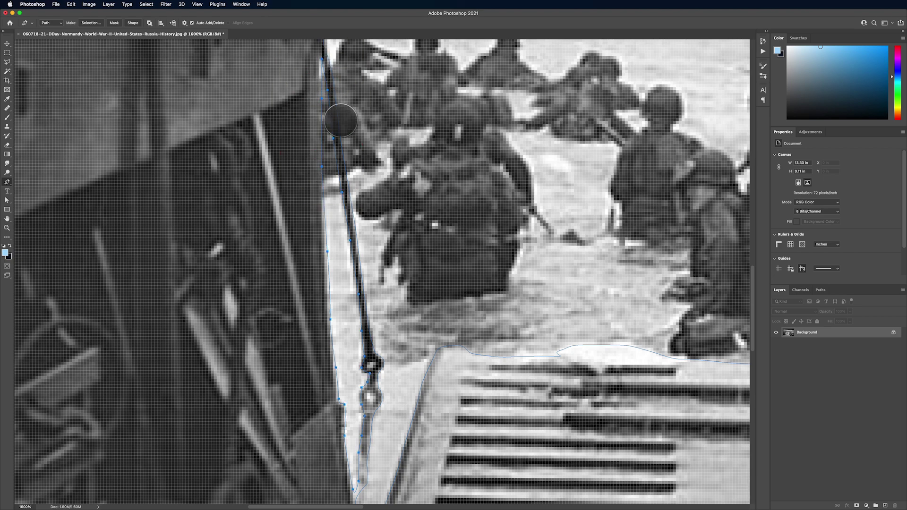
left_click_drag(367, 363, 315, 234)
left_click(317, 240, "super")
left_click(319, 265)
left_click(312, 270)
Draw a closed path around the small gap between the right hull wall's post and its brace.
left_click_drag(393, 416, 348, 261)
left_click_drag(709, 226, 383, 281)
left_click_drag(443, 78, 398, 420)
left_click_drag(420, 188, 414, 349)
left_click(422, 208)
left_click(415, 209)
left_click(435, 193)
left_click(441, 208)
left_click(448, 224)
left_click(453, 236)
left_click(436, 228)
left_click(425, 220)
left_click(436, 194)
Turn the Boat path into a new anti-aliased selection with a feather radius of 2 pixels.
left_click_drag(546, 472, 513, 278)
key("super+minus")
key("super+minus")
key("super+minus")
key("super+minus")
key("super+minus")
key("super+minus")
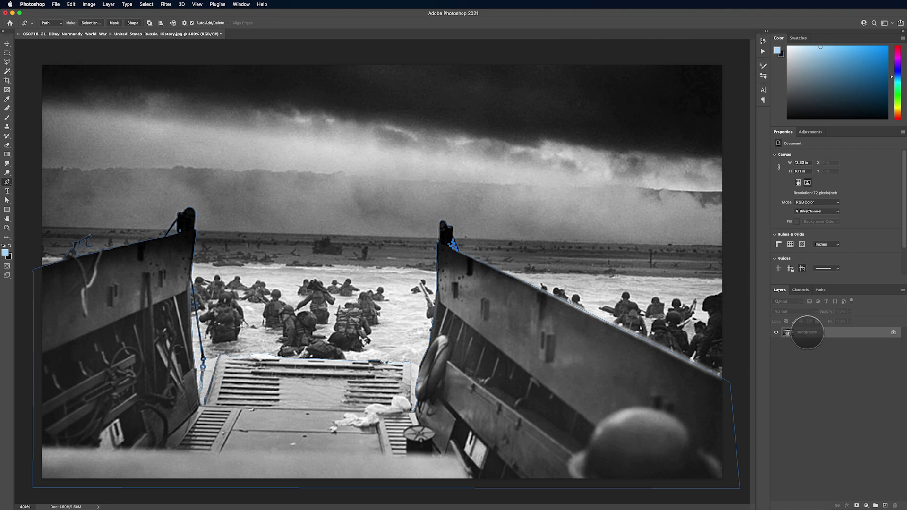
left_click(821, 290)
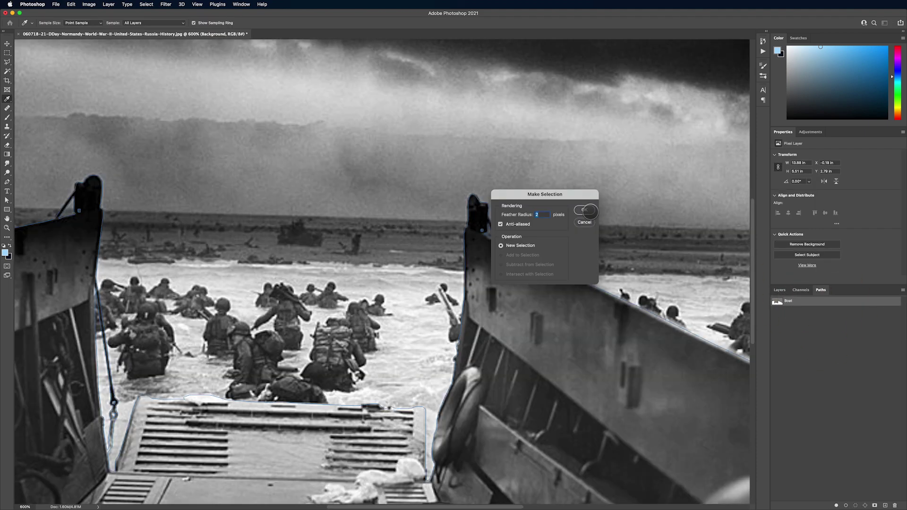
left_click(590, 210)
Add a layer mask to the Boat layer from the selection and hide the Middle Ground and Background layers.
left_click(780, 290)
left_click(817, 333)
left_click(857, 506)
left_click_drag(776, 343, 776, 359)
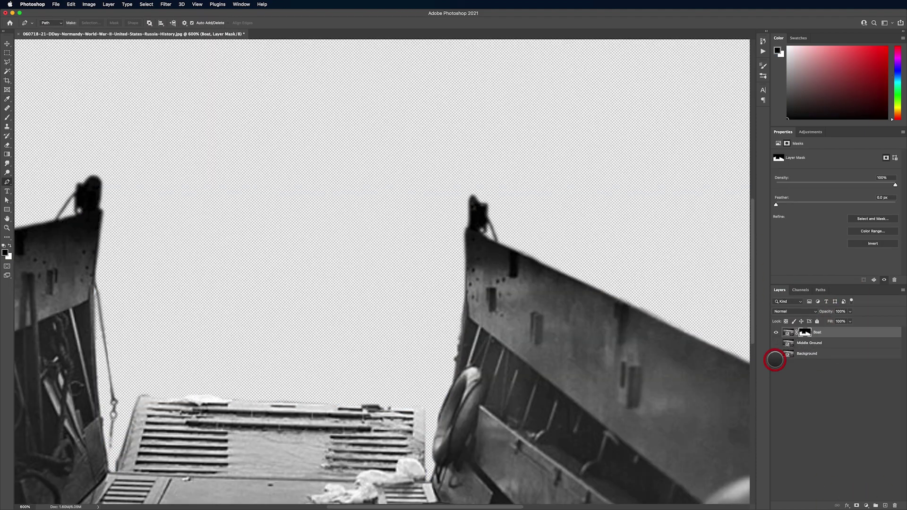
Hide the Boat and Middle Ground layers so that only the Background layer is shown.
key("super+minus")
key("super+minus")
key("super+minus")
left_click(775, 332)
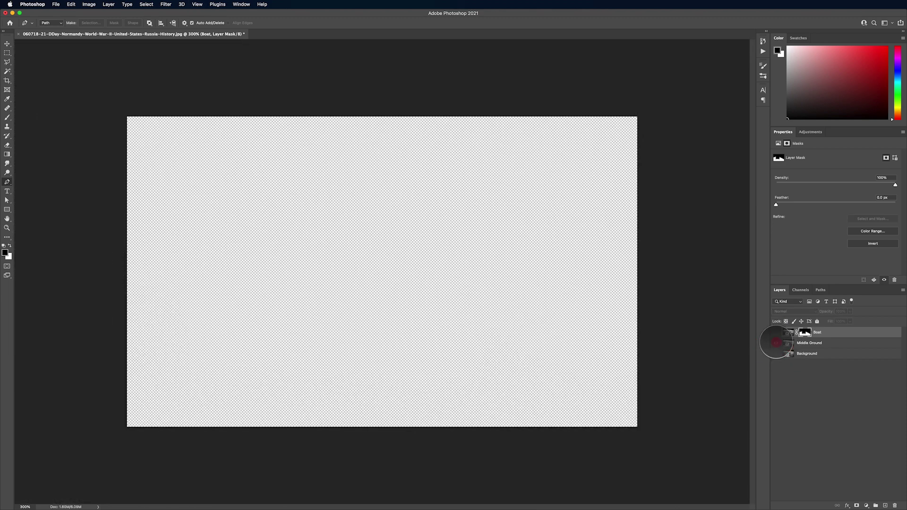
left_click(776, 343)
left_click(807, 343)
left_click(775, 344)
left_click(775, 353)
Erase the water, soldiers and boat below the shoreline on the Background layer with an enlarged Eraser.
key("e")
key("bracketright")
key("bracketright")
key("bracketright")
key("bracketright")
key("bracketright")
key("bracketright")
mouse_move(136, 373)
left_mouse_down()
mouse_move(264, 397)
mouse_move(319, 392)
left_mouse_up()
mouse_move(686, 356)
left_mouse_down()
mouse_move(368, 328)
mouse_move(462, 322)
mouse_move(406, 306)
mouse_move(122, 294)
mouse_move(639, 305)
mouse_move(122, 288)
left_mouse_up()
Adjust the Eraser's brush settings and clean up the erased edge along the shoreline.
right_click(345, 191)
left_click(373, 259)
left_click(302, 296)
left_click_drag(302, 283, 291, 283)
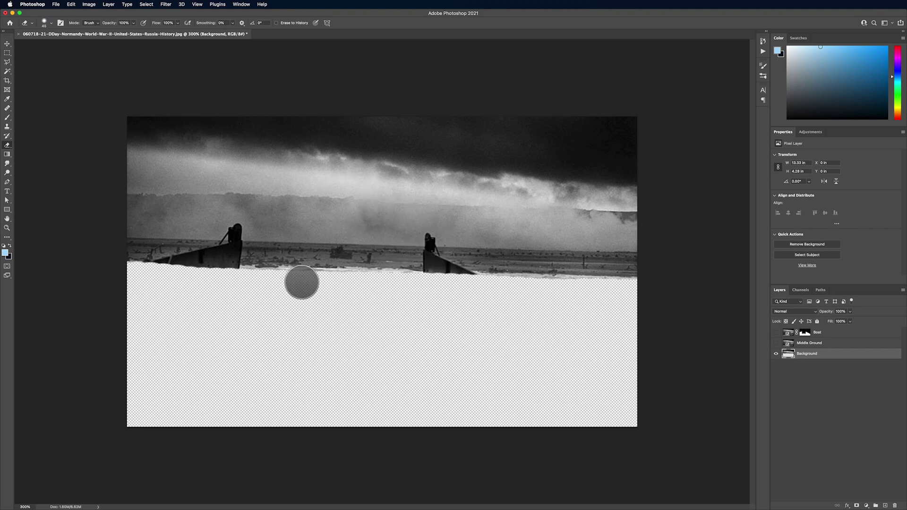
Use the Clone Stamp on the Background layer to paint beach over the left hull wall.
key("super+plus")
key("super+plus")
key("super+plus")
key("super+plus")
left_click_drag(232, 293, 563, 349)
left_click(7, 127)
key("bracketleft")
left_click(463, 309, "alt")
mouse_move(380, 308)
left_mouse_down()
mouse_move(357, 290)
mouse_move(384, 265)
mouse_move(363, 264)
mouse_move(341, 242)
mouse_move(348, 284)
mouse_move(246, 293)
mouse_move(314, 291)
mouse_move(218, 308)
mouse_move(114, 310)
left_mouse_up()
Clone nearby beach and sky over the remaining left hull wall and its post on the Background layer.
left_click(548, 268, "alt")
left_click_drag(526, 315, 430, 322)
left_click_drag(624, 316, 501, 313)
left_click(326, 190, "alt")
left_click_drag(244, 196, 262, 217)
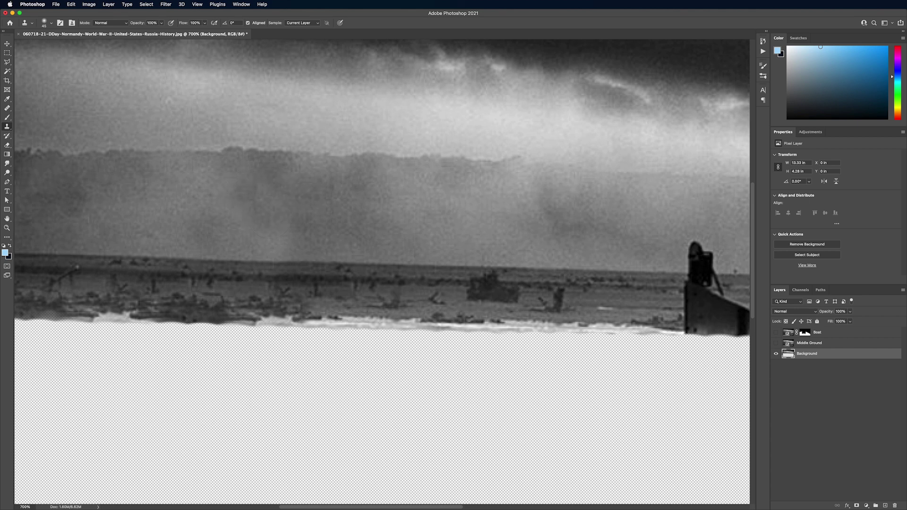
Clone beach and sky over the right hull wall and post on the Background layer, and check the result beneath the Boat layer.
left_click_drag(610, 274, 472, 243)
left_click(464, 240, "alt")
left_click(470, 242, "alt")
mouse_move(548, 244)
left_mouse_down()
mouse_move(571, 232)
mouse_move(557, 286)
mouse_move(589, 275)
mouse_move(583, 288)
mouse_move(614, 283)
mouse_move(646, 299)
mouse_move(381, 275)
left_mouse_up()
left_click(503, 272, "alt")
key("super+minus")
key("super+minus")
key("super+minus")
left_click(776, 332)
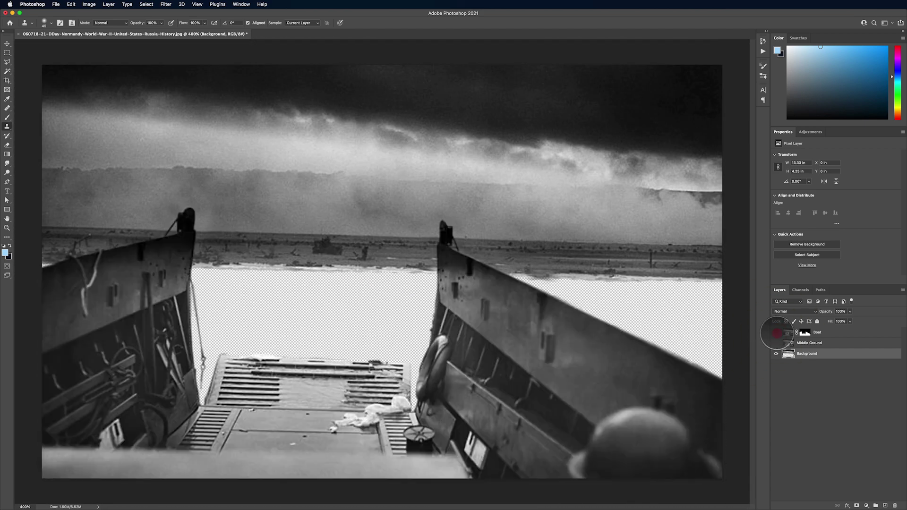
left_click_drag(776, 332, 780, 353)
Erase the sky and beach above the shoreline and the boat's foreground from the Middle Ground layer with the Eraser.
left_click(808, 343)
key("e")
mouse_move(60, 76)
left_mouse_down()
mouse_move(699, 104)
mouse_move(718, 184)
mouse_move(55, 189)
mouse_move(708, 215)
mouse_move(324, 217)
mouse_move(270, 226)
mouse_move(47, 232)
left_mouse_up()
key("super+z")
mouse_move(226, 235)
left_mouse_down()
mouse_move(55, 220)
mouse_move(253, 226)
mouse_move(205, 236)
left_mouse_up()
mouse_move(571, 466)
left_mouse_down()
mouse_move(57, 468)
mouse_move(105, 432)
mouse_move(742, 387)
left_mouse_up()
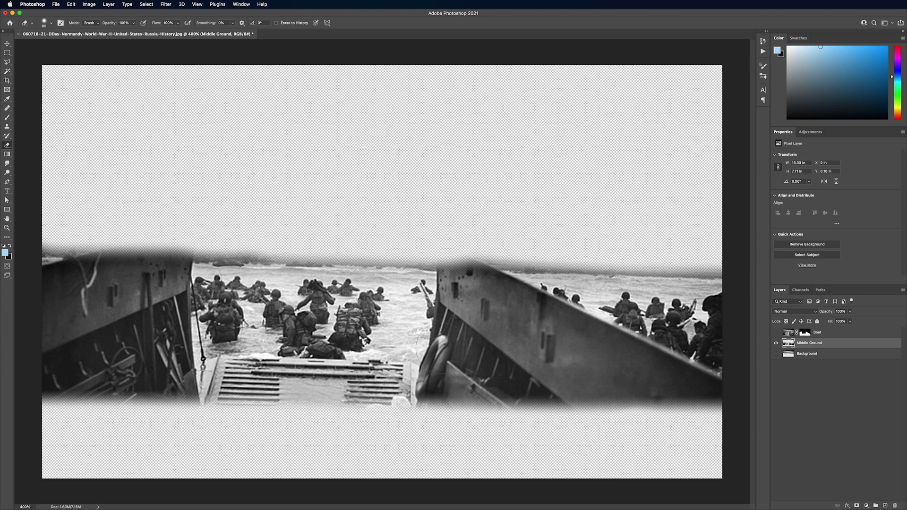
Use the Clone Stamp on the Middle Ground layer to paint soldiers and water over the tops of both hull walls.
left_click(7, 126)
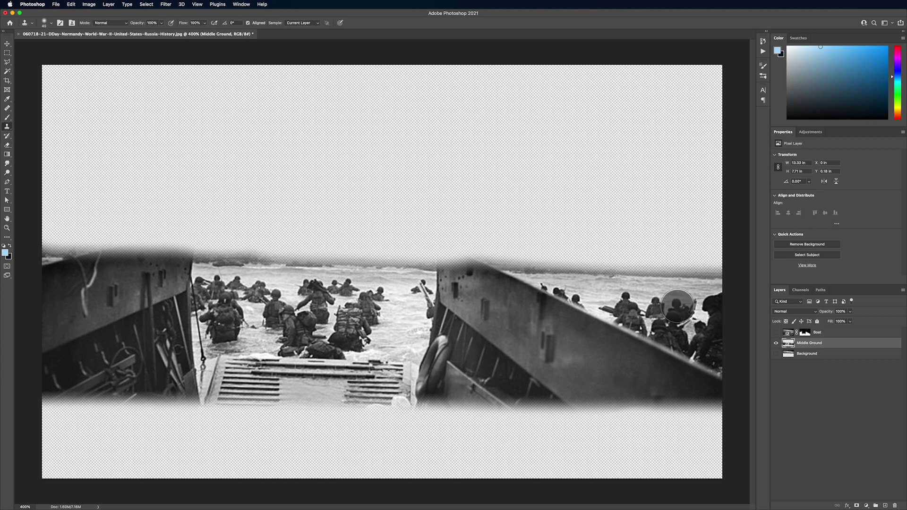
left_click(664, 281, "alt")
mouse_move(512, 275)
left_mouse_down()
mouse_move(487, 281)
mouse_move(538, 277)
left_mouse_up()
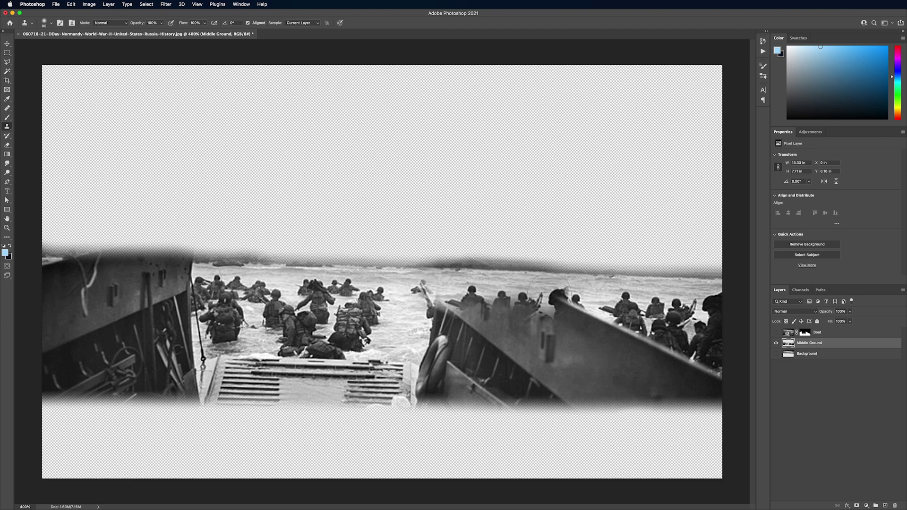
mouse_move(191, 267)
left_mouse_down()
mouse_move(79, 260)
mouse_move(51, 279)
left_mouse_up()
left_click_drag(168, 289, 170, 304)
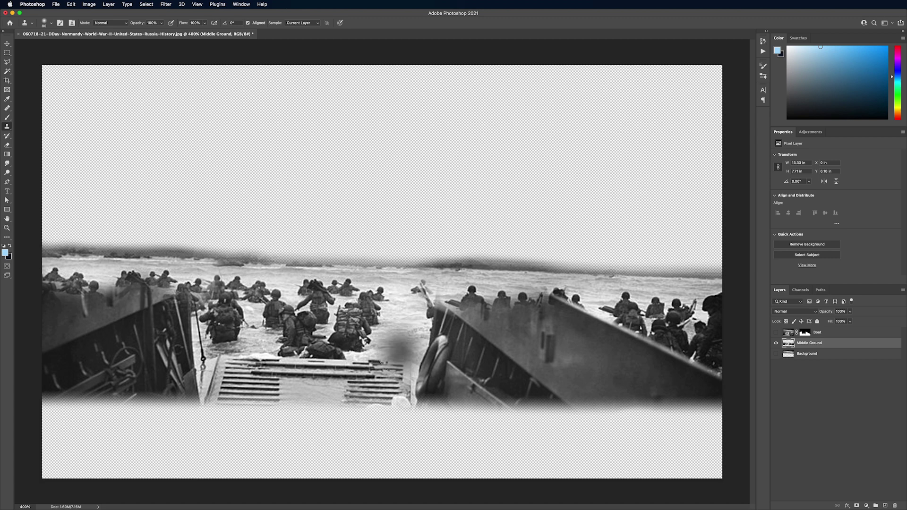
left_click(381, 319, "alt")
left_click_drag(353, 346, 408, 357)
key("super+z")
Clone open water over the right part of the ramp's upper edge on the Middle Ground layer.
left_click(402, 309, "alt")
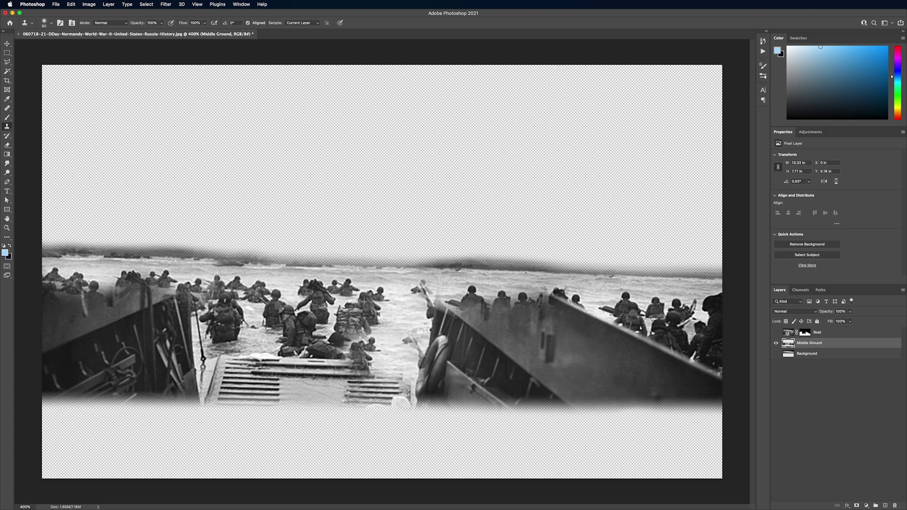
key("super+equal")
key("super+equal")
left_click(413, 336, "alt")
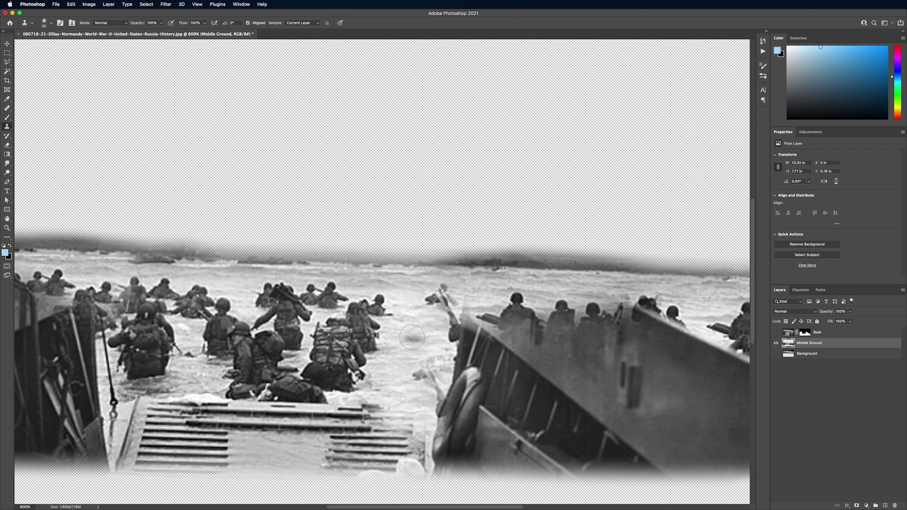
left_click_drag(401, 407, 366, 405)
left_click(418, 337, "alt")
left_click(347, 408)
left_click(319, 408)
left_click(407, 342, "alt")
Clone nearby water over the left part of the ramp's upper edge on the Middle Ground layer.
left_click(194, 373, "alt")
left_click_drag(191, 395, 207, 394)
mouse_move(249, 398)
left_mouse_down()
mouse_move(143, 398)
mouse_move(188, 401)
mouse_move(133, 408)
left_mouse_up()
left_click(187, 383, "alt")
left_click(200, 399)
Clone water over the rope hanging beside the left hull wall on the Middle Ground layer.
left_click(180, 374, "alt")
left_click(113, 390)
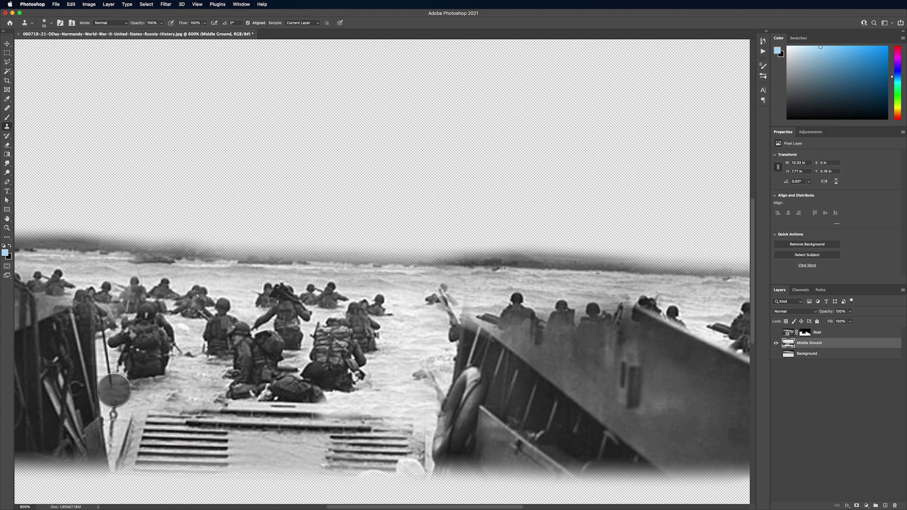
left_click(235, 289, "alt")
left_click_drag(106, 380, 108, 371)
left_click(238, 276, "alt")
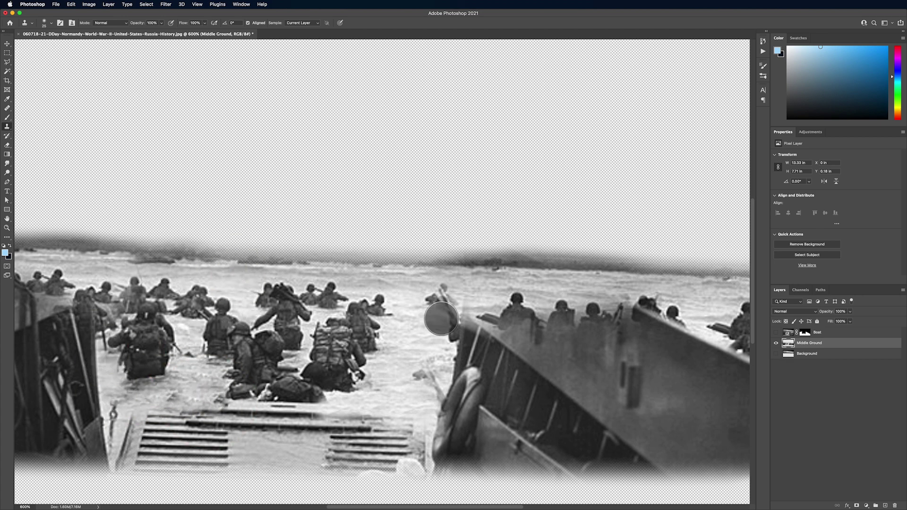
Clone water over the leftover details in front of the right hull wall on the Middle Ground layer.
key("super+minus")
key("super+minus")
key("super+minus")
left_click(401, 305, "alt")
left_click(394, 320)
left_click(400, 301, "alt")
left_click(411, 333)
left_click(402, 316, "alt")
mouse_move(413, 284)
left_mouse_down()
mouse_move(408, 310)
mouse_move(417, 300)
left_mouse_up()
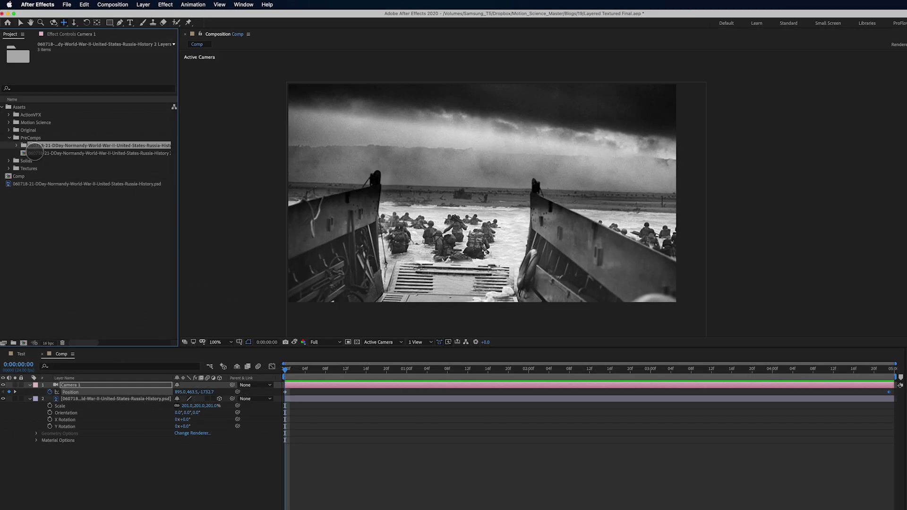
In After Effects, expand the imported layers folder under PreComps and inspect the Background, Boat and Middle Ground footage.
left_click(34, 153)
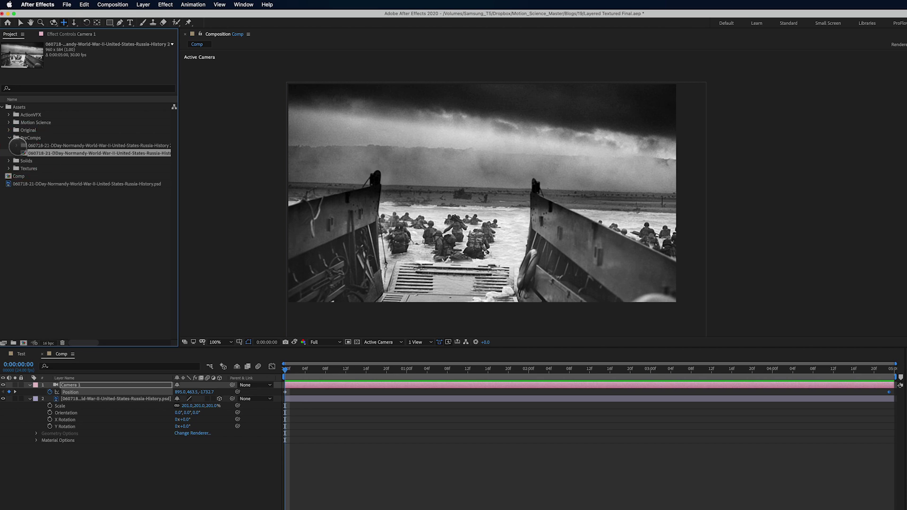
left_click(17, 145)
left_click(41, 153)
left_click(44, 160)
left_click(47, 169)
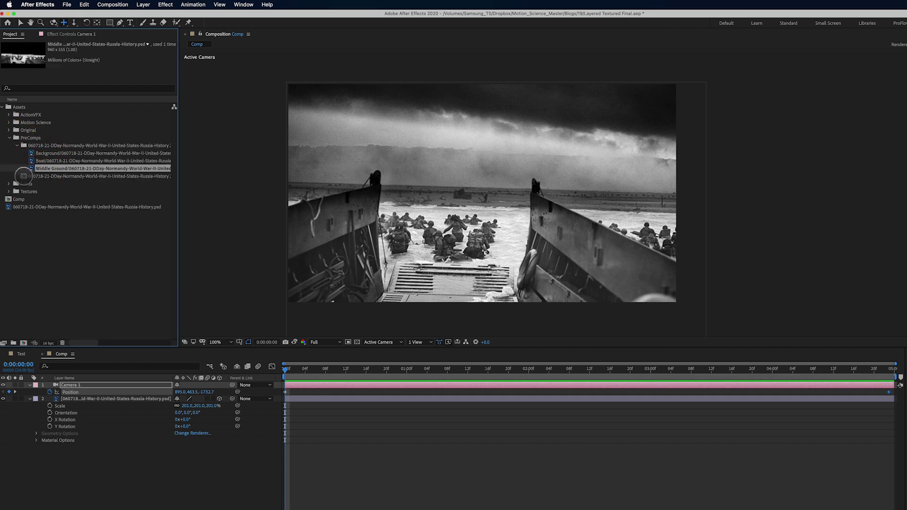
Open the layered D-Day composition from PreComps and inspect its Background, Middle Ground and Boat layers.
double_click(25, 176)
left_click_drag(287, 370, 258, 383)
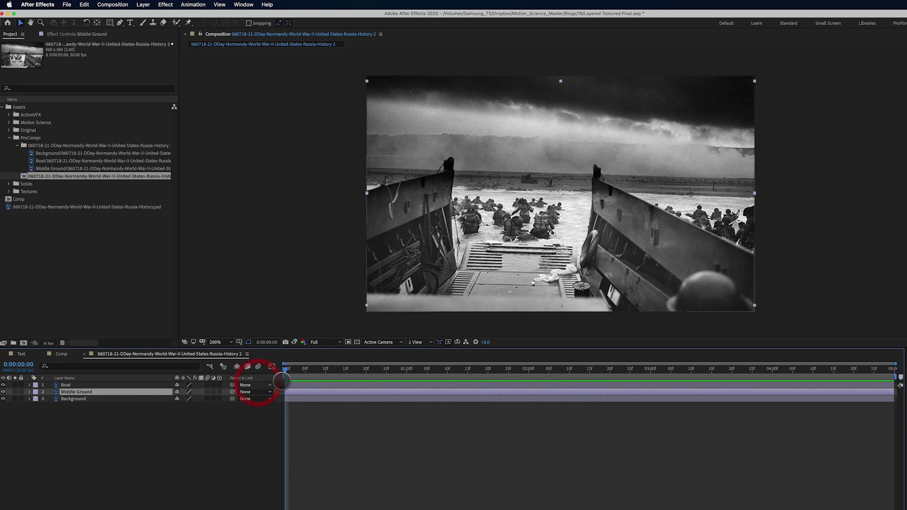
left_click(87, 400)
left_click(86, 393)
left_click(87, 386)
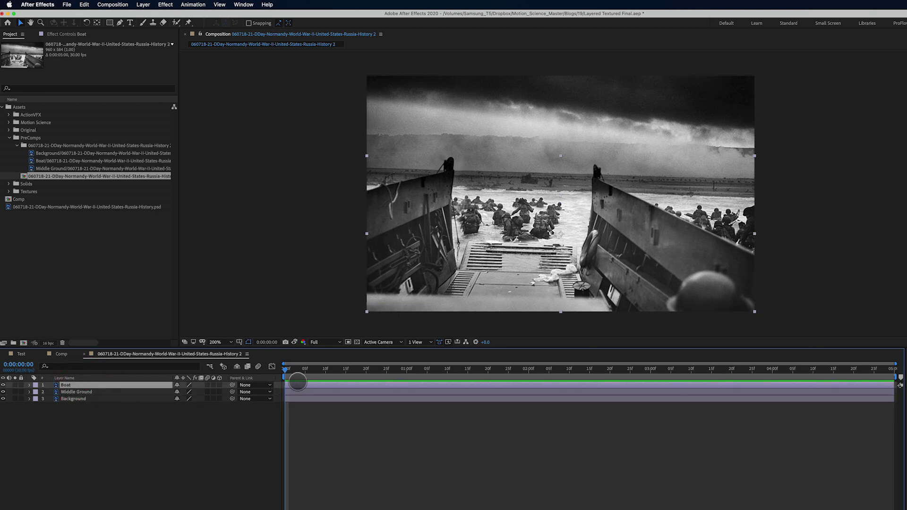
Replace the flat PSD layer in Comp with the layered D-Day composition from PreComps.
left_click(65, 357)
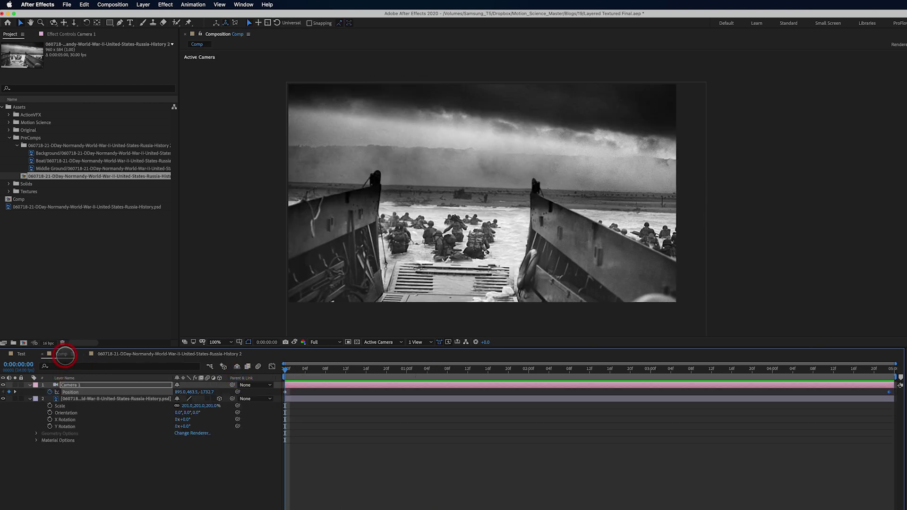
left_click(75, 399)
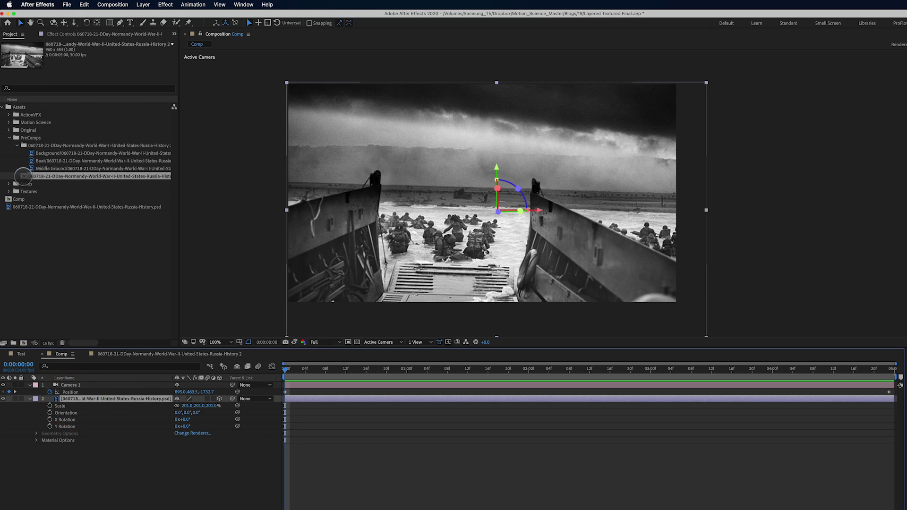
left_click_drag(23, 176, 50, 312)
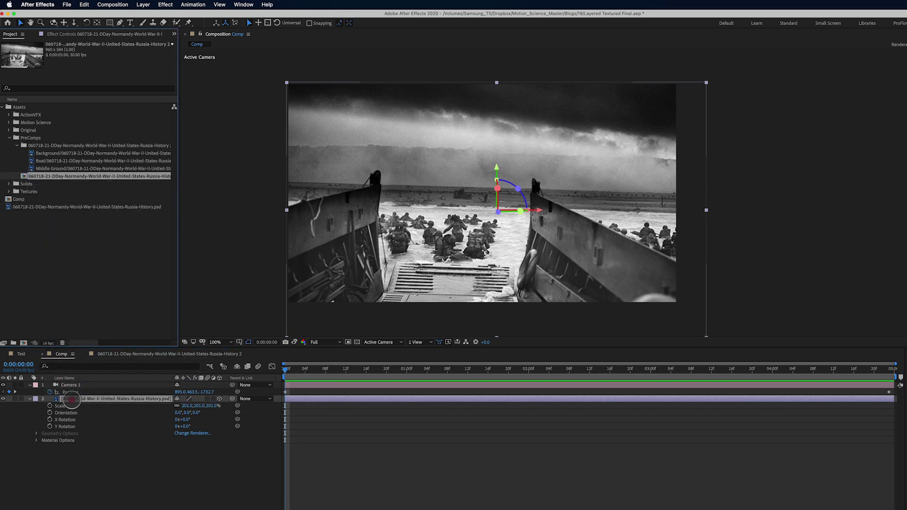
left_click_drag(71, 401, 72, 400)
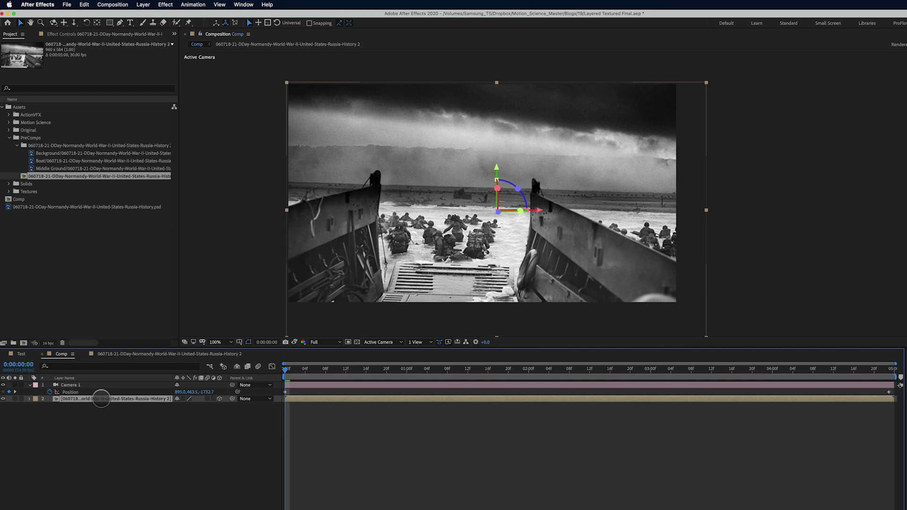
Open the layered precomp and make the Boat, Middle Ground and Background layers 3D.
double_click(101, 400)
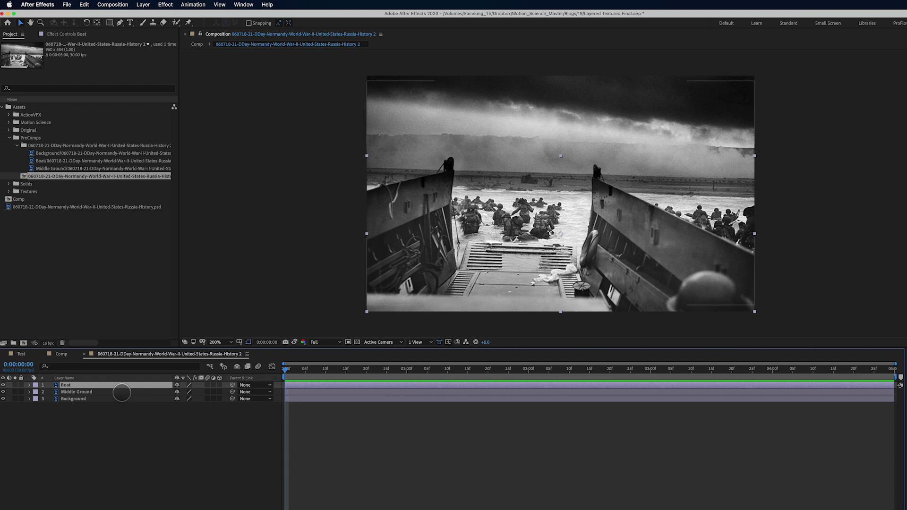
left_click(85, 398)
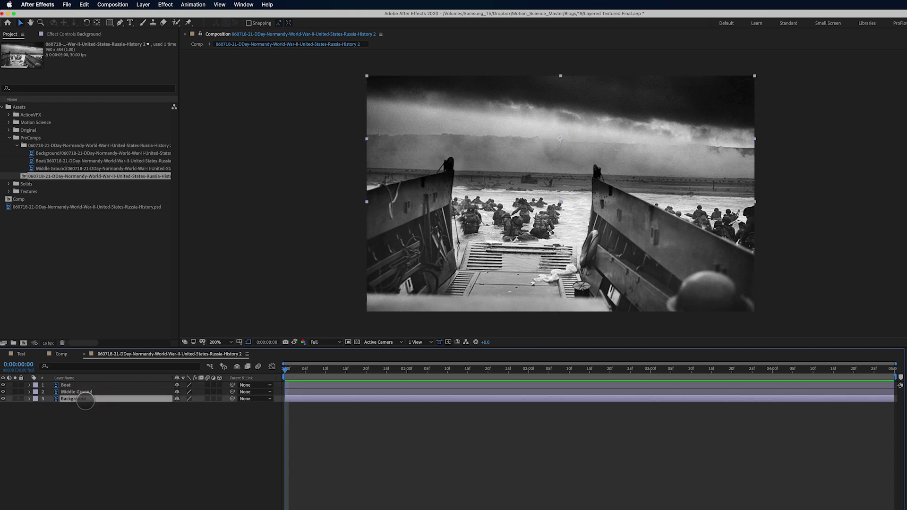
left_click(85, 386, "shift")
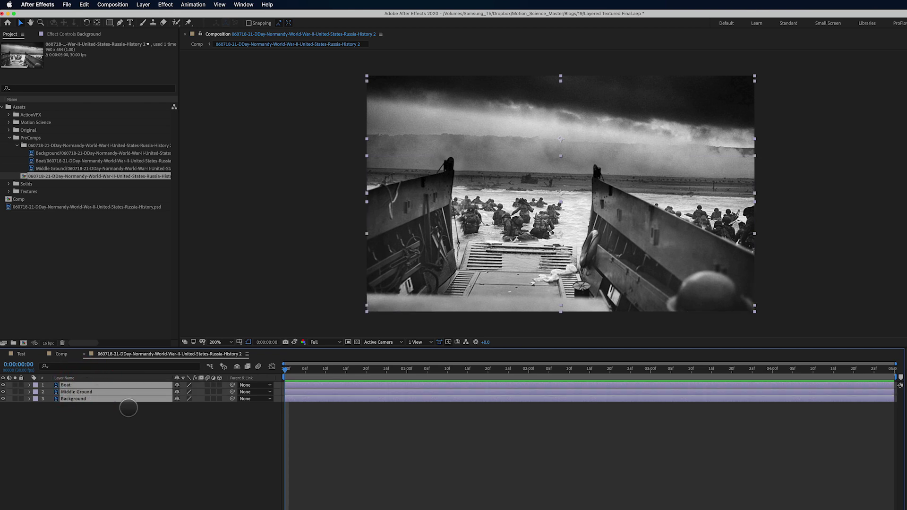
left_click(220, 385)
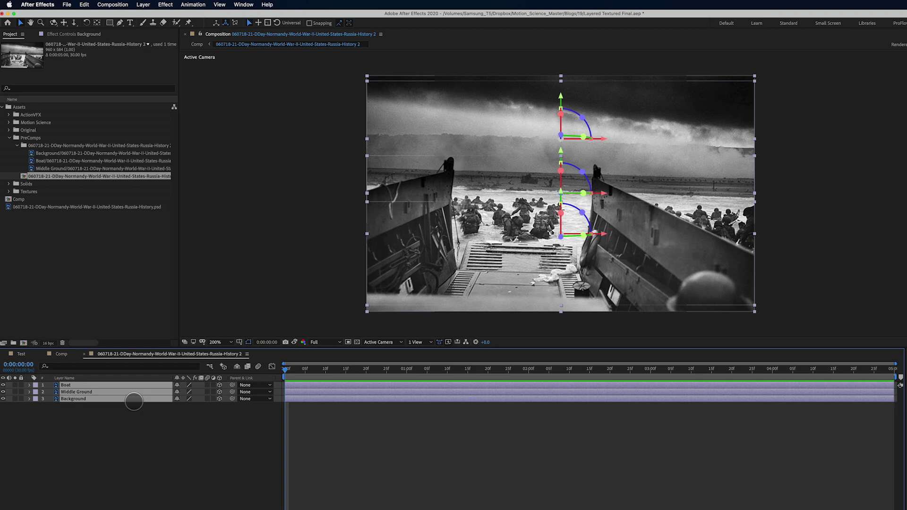
Reveal the layers' positions and set the Z position to 1000 for Background and 500 for Middle Ground.
key("p")
left_click_drag(459, 299, 331, 305)
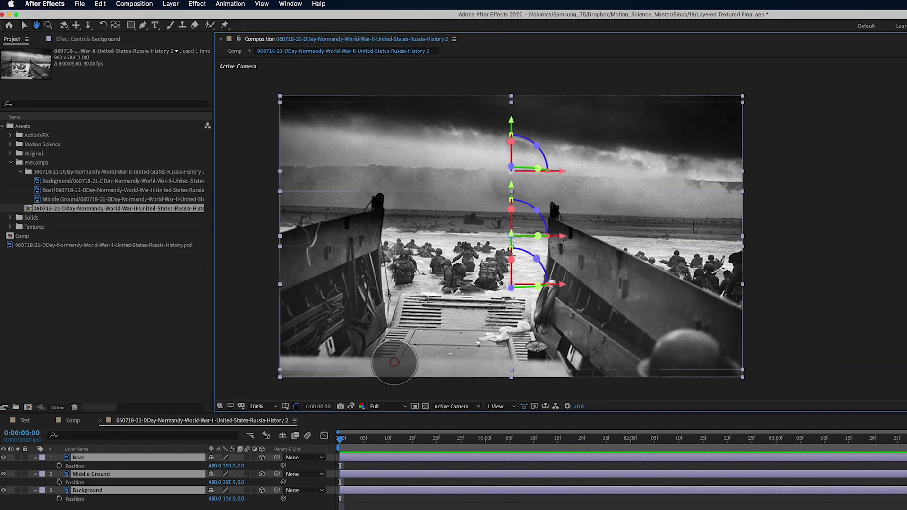
key("v")
left_click_drag(241, 499, 726, 499)
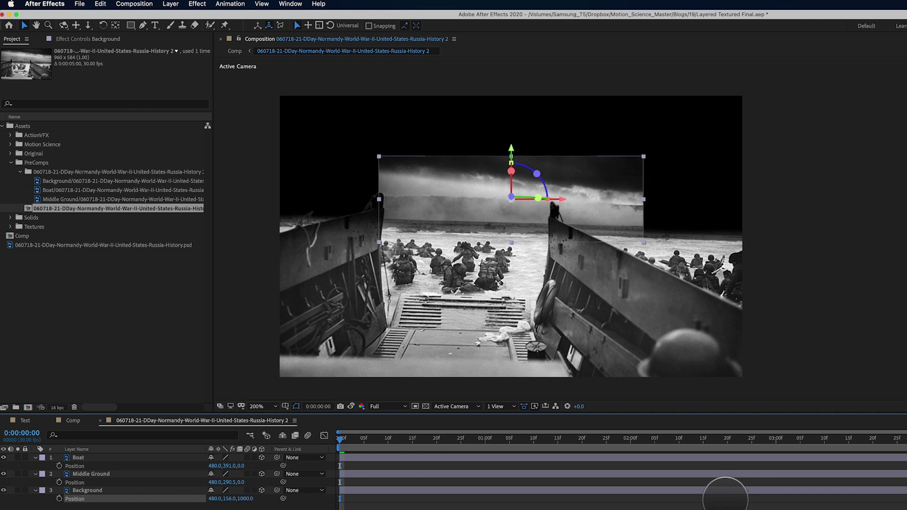
left_click_drag(725, 500, 725, 499)
left_click(247, 498)
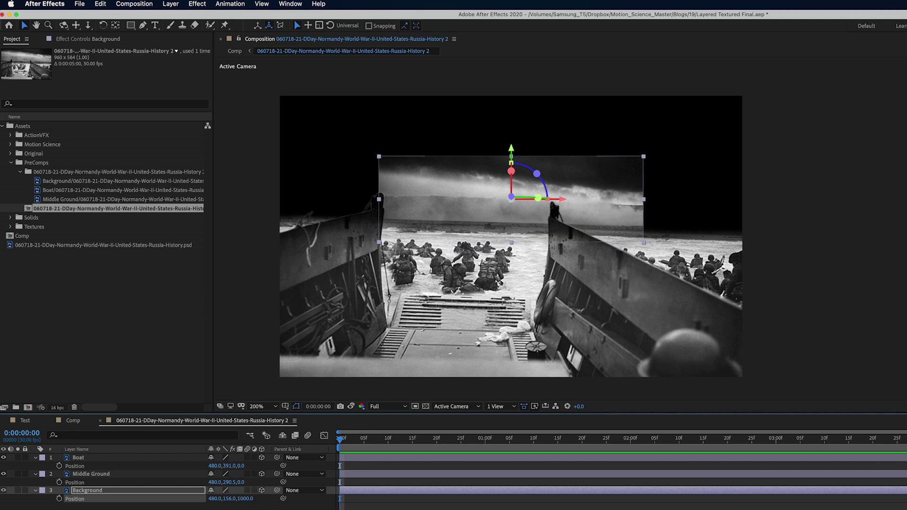
left_click(242, 482)
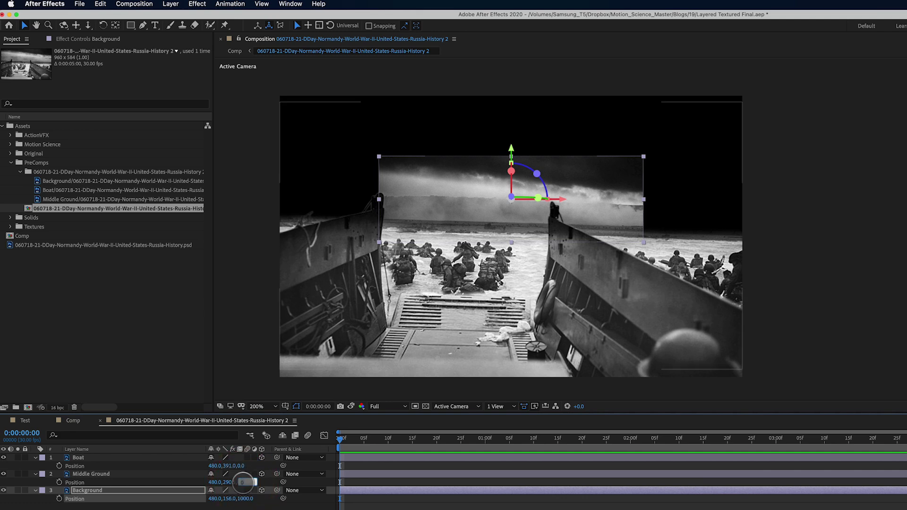
key("Return")
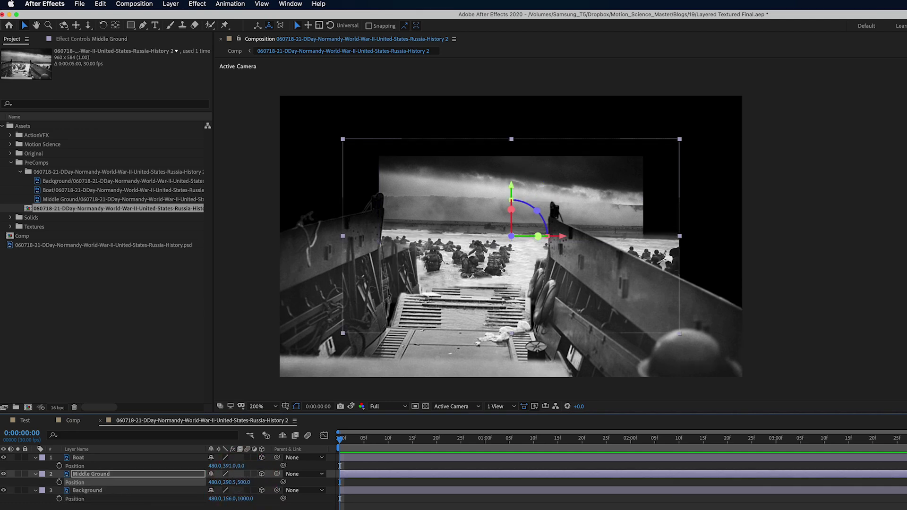
Examine the depth spacing of the three layers from the Top view in a 2 Views layout, and return to 1 View.
left_click(127, 459)
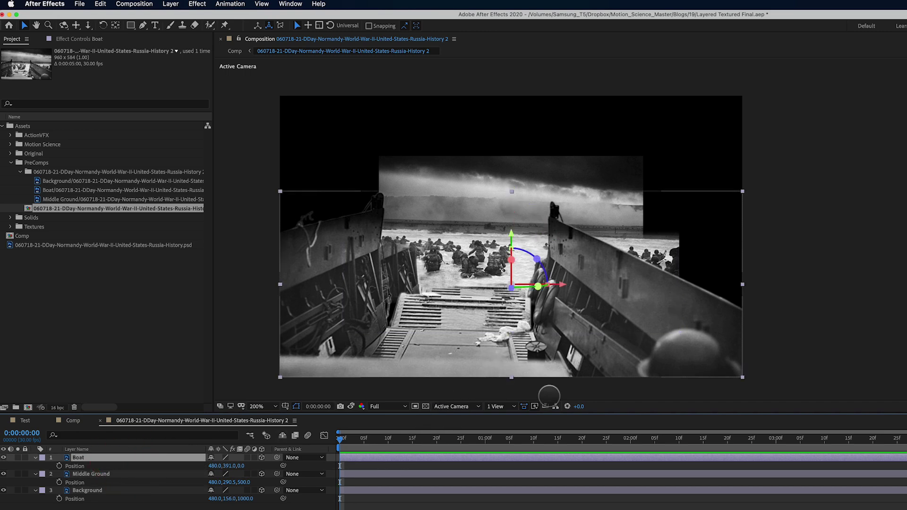
left_click(497, 406)
left_click(510, 423)
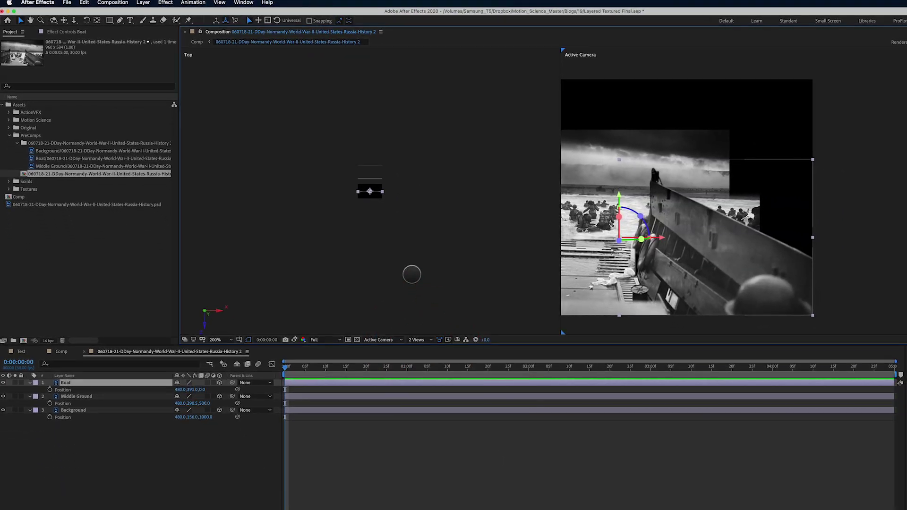
scroll(378, 242, "up", 3)
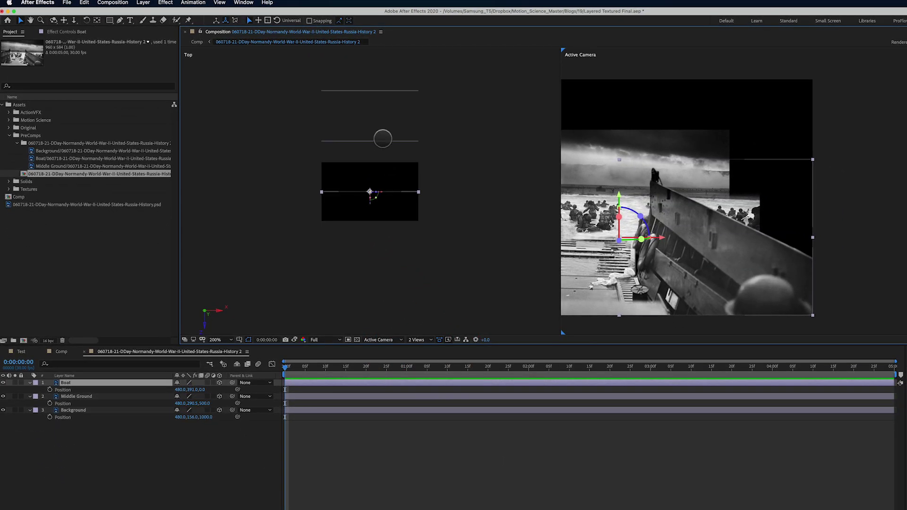
left_click(382, 139)
left_click(379, 141)
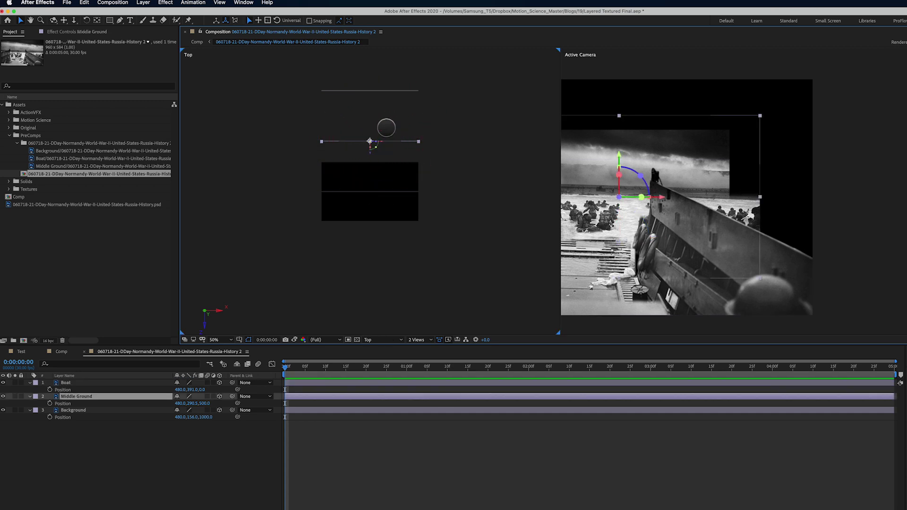
left_click(387, 91)
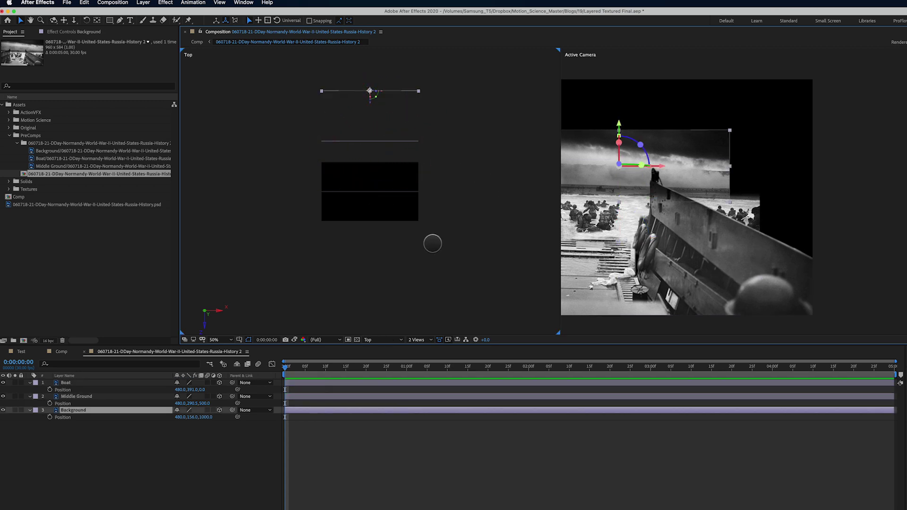
left_click_drag(449, 234, 393, 269)
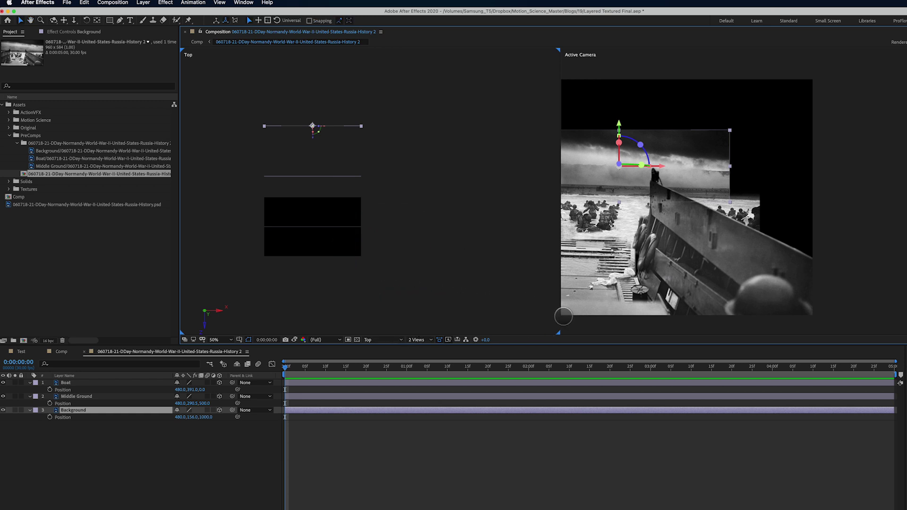
left_click(431, 339)
left_click(428, 355)
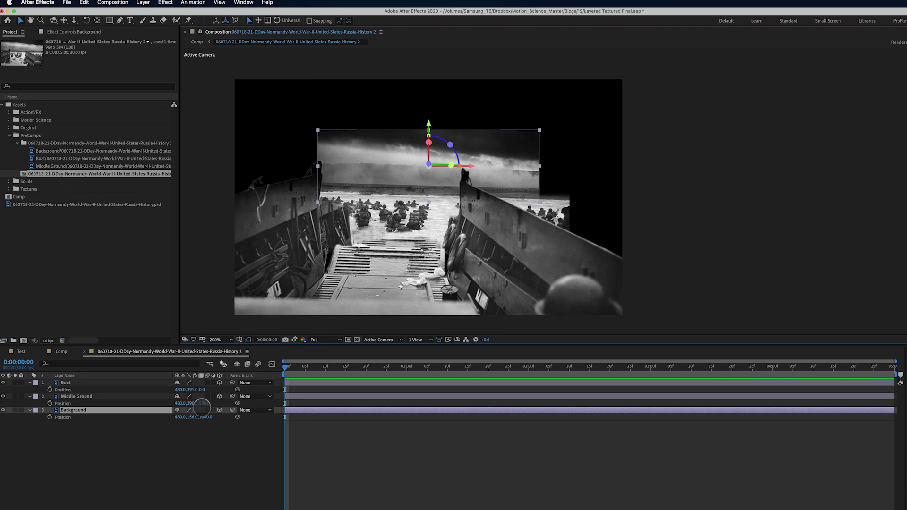
Scale the Background layer to 219% and set its Y position to 54 so it fills the upper frame.
key("s")
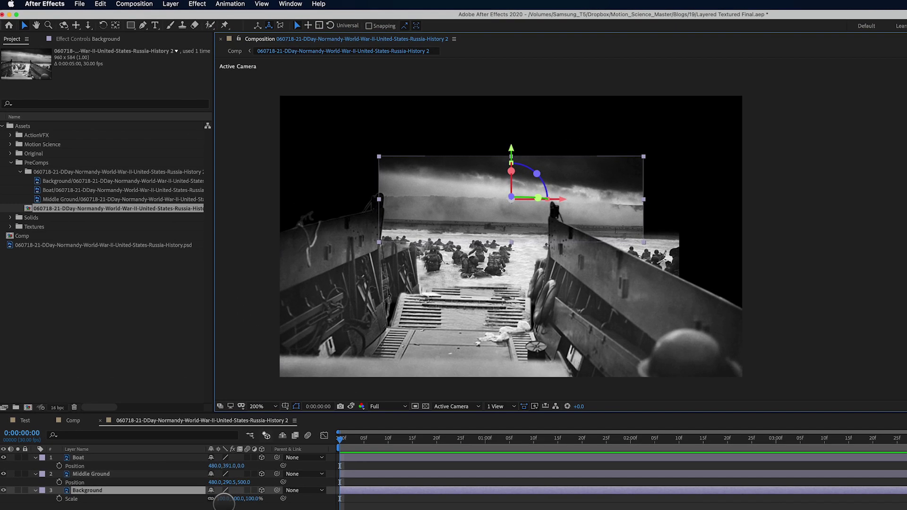
left_click_drag(222, 498, 252, 493)
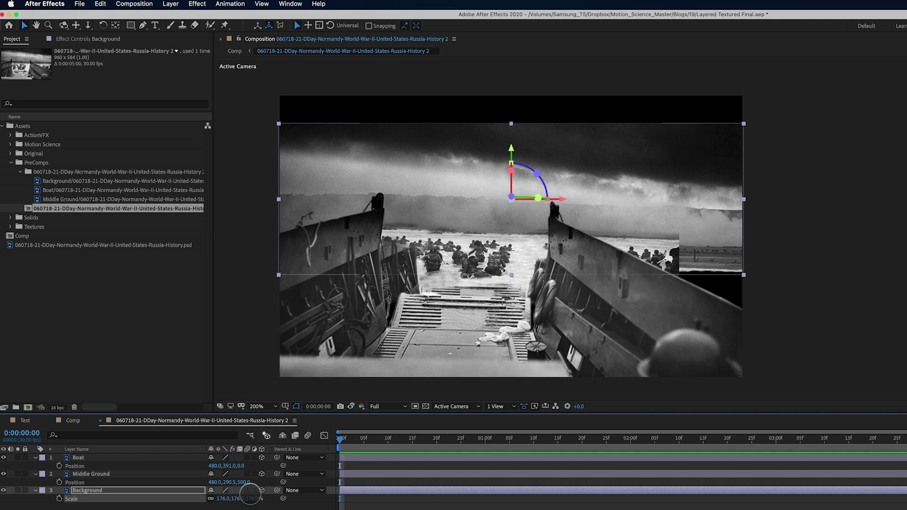
key("shift+p")
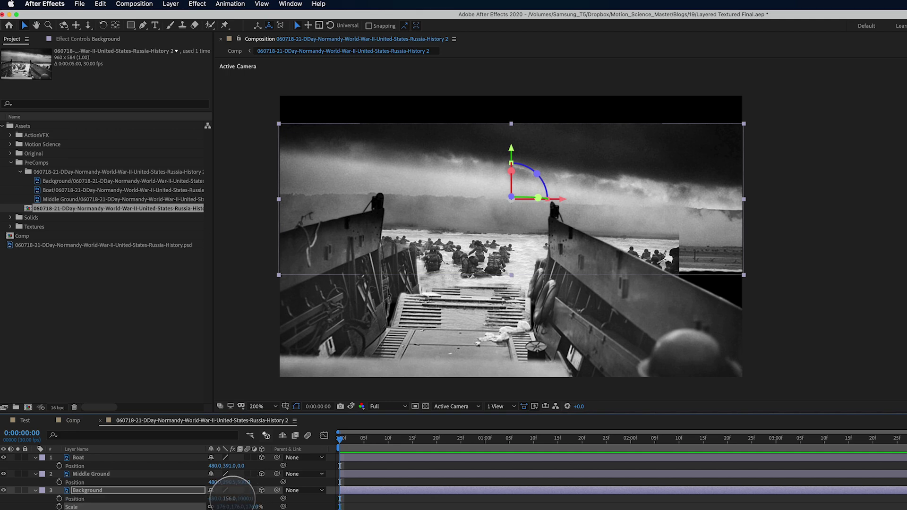
left_click_drag(230, 499, 171, 504)
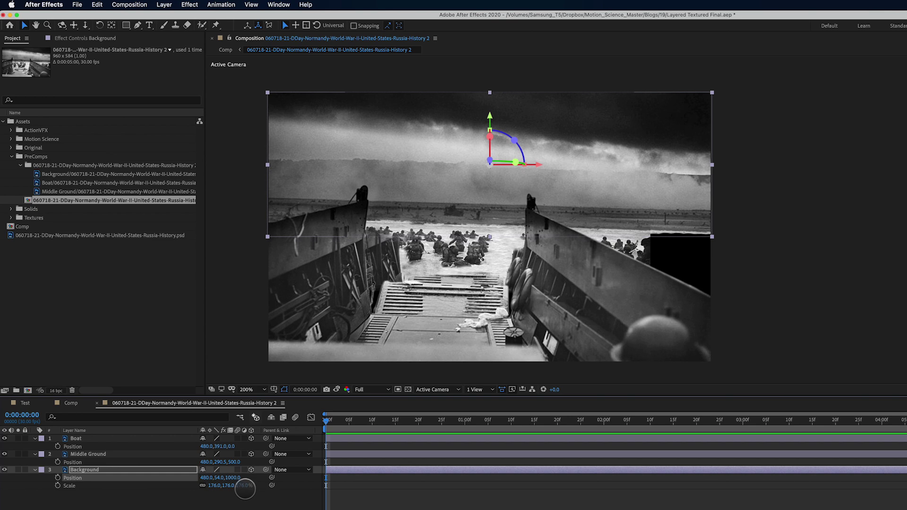
left_click_drag(245, 489, 262, 488)
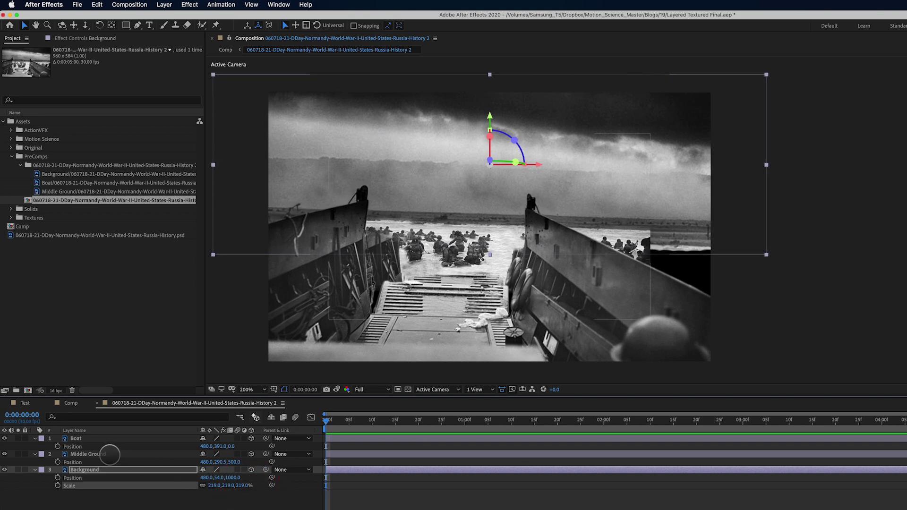
Scale the Middle Ground layer to 173% so the water and soldiers span the frame width behind the boat.
left_click(104, 454)
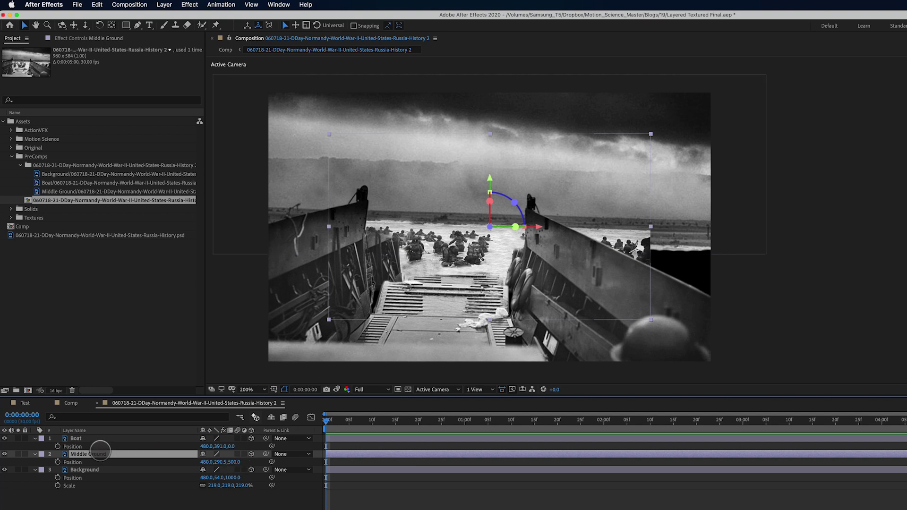
key("shift+s")
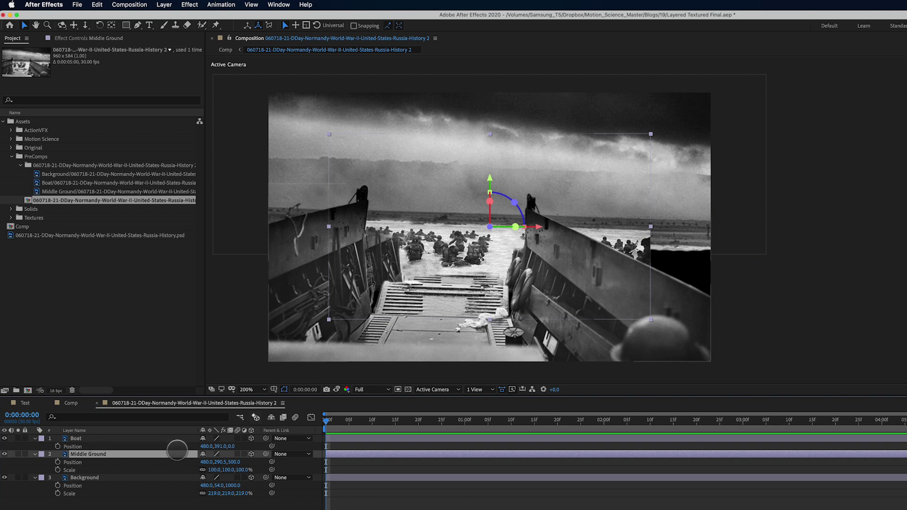
left_click_drag(215, 470, 244, 468)
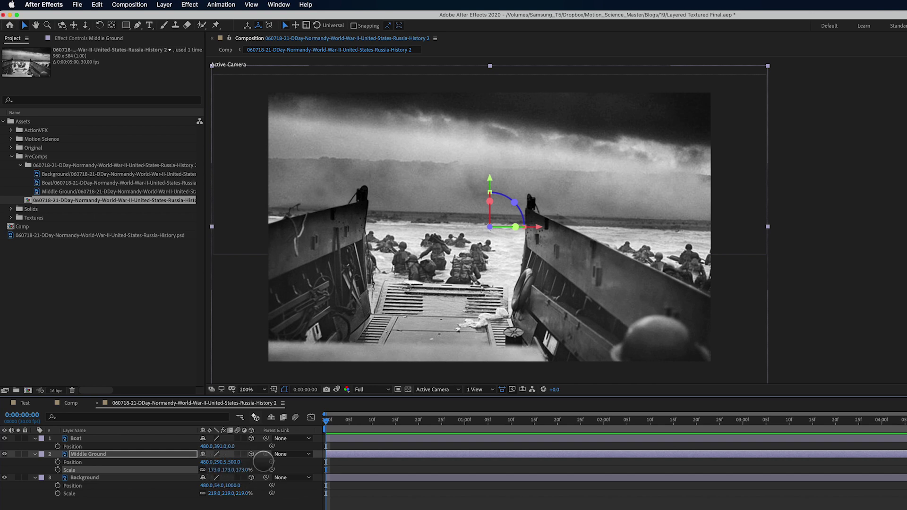
left_click(112, 440)
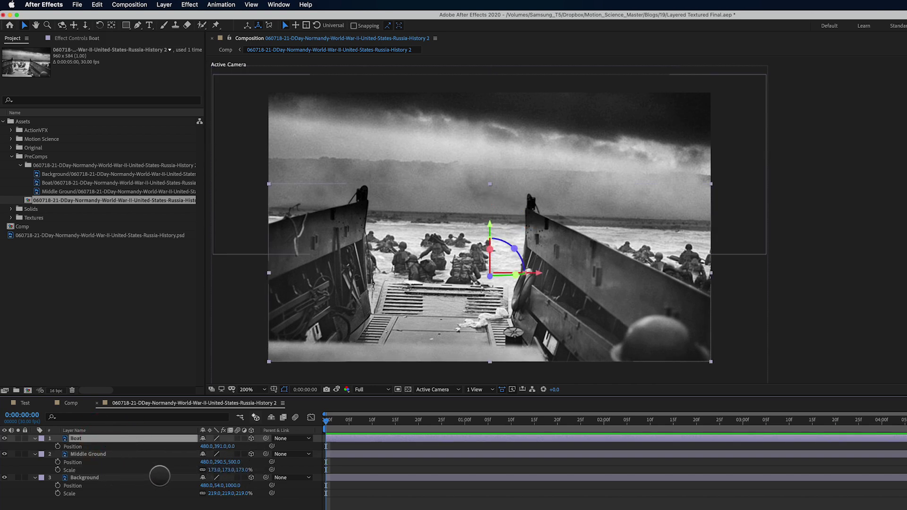
Return to Comp and scrub the start of the camera move to check the layers for parallax.
left_click(71, 403)
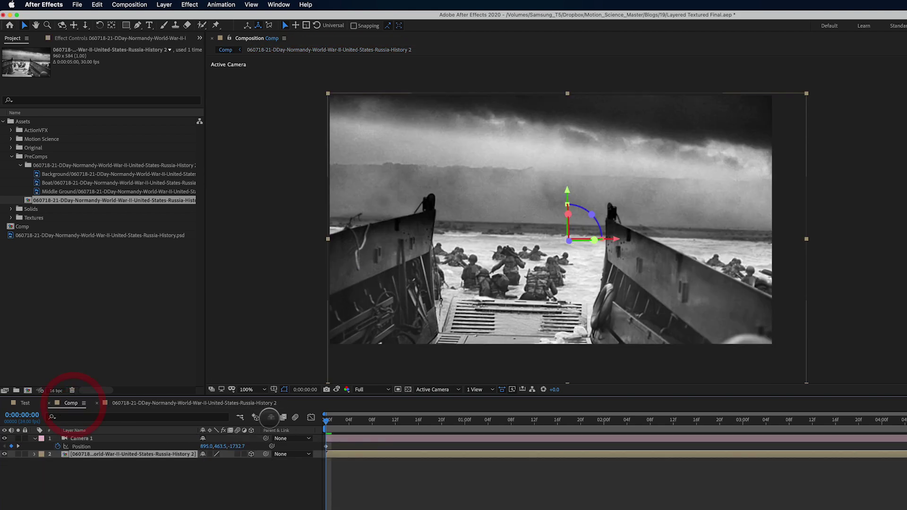
left_click_drag(351, 424, 252, 463)
left_click_drag(439, 420, 499, 433)
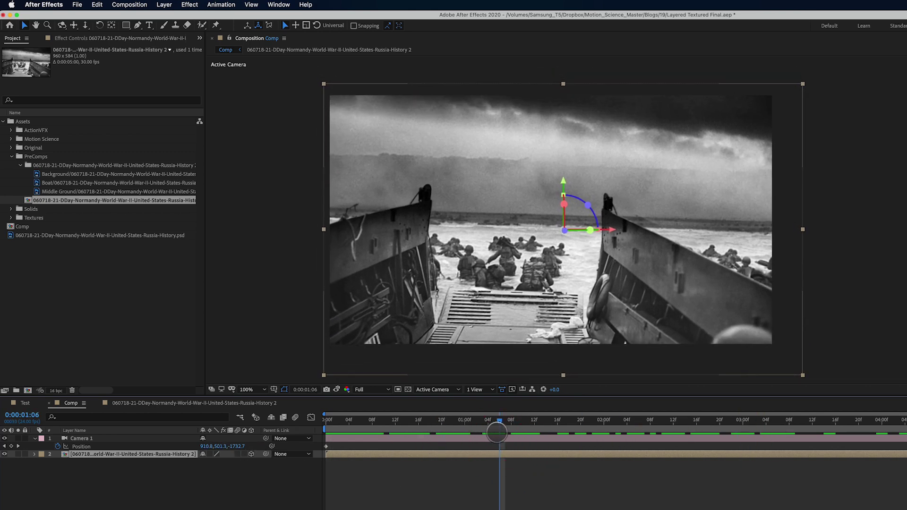
left_click(115, 454)
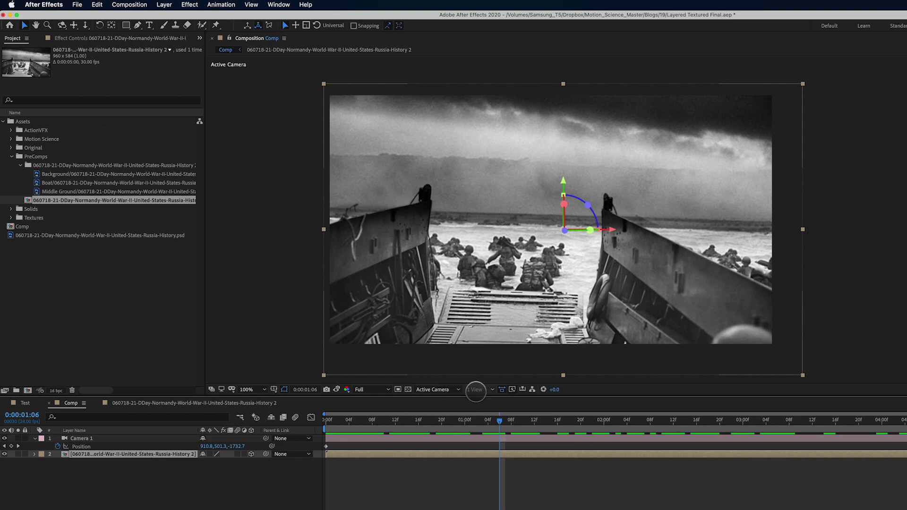
Show Comp in a 2 Views layout and examine the nested D-Day layer's depth from the Top view.
left_click(475, 389)
left_click(487, 406)
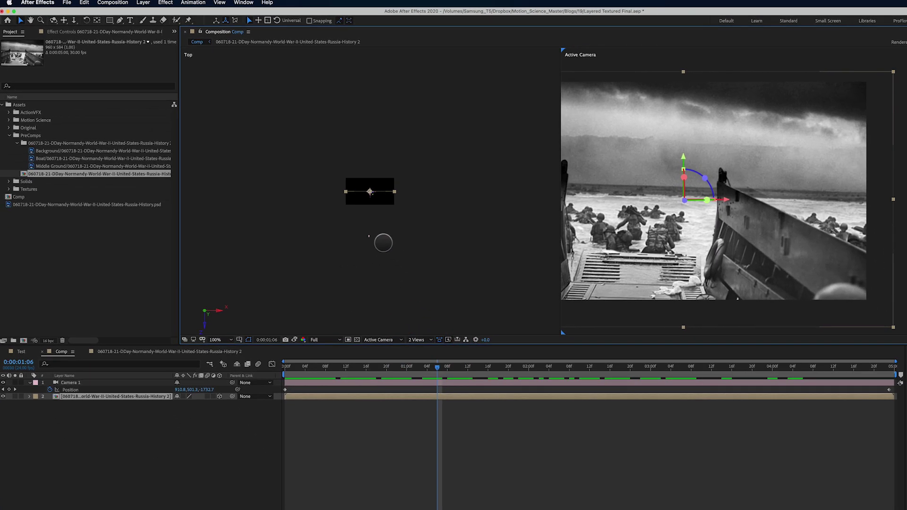
scroll(412, 257, "up", 1)
scroll(377, 235, "up", 2)
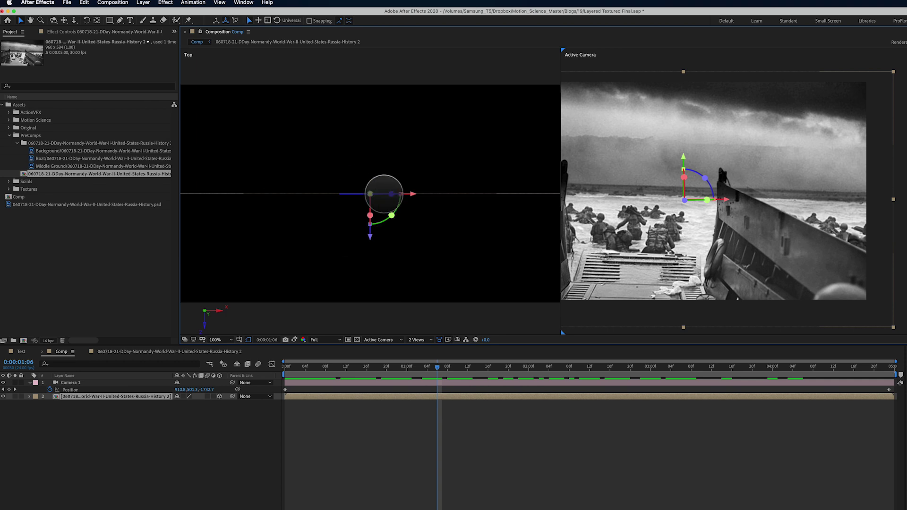
scroll(318, 196, "down", 1)
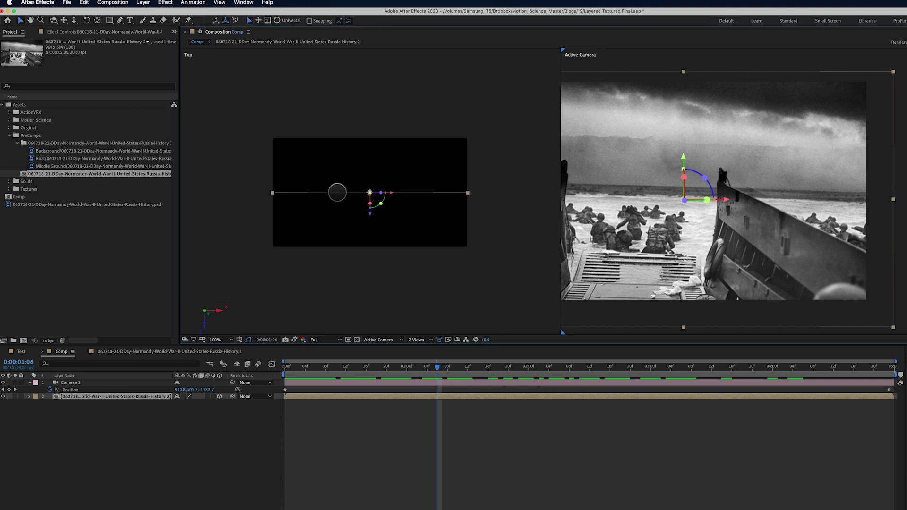
Open the layered precomp in a 2 Views layout to compare its layer spacing from the Top view.
left_click(172, 351)
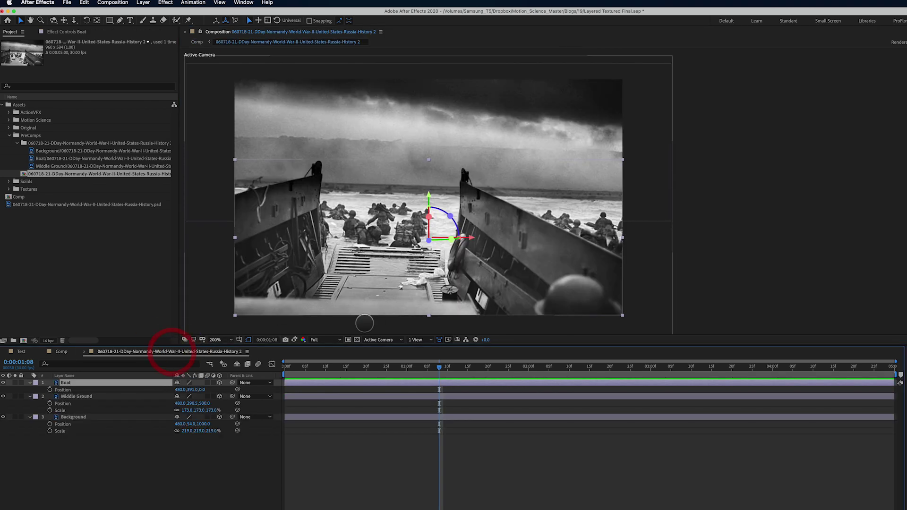
left_click(418, 339)
left_click(432, 357)
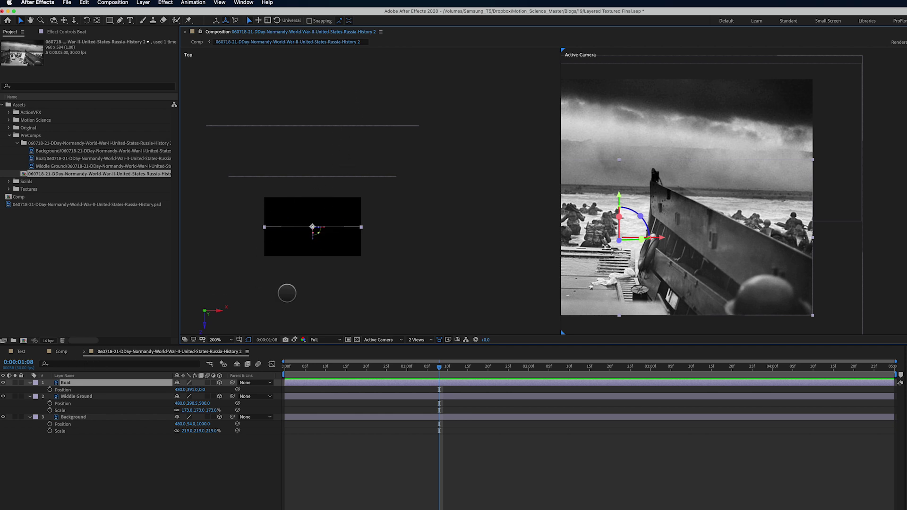
Turn on Collapse Transformations for the D-Day precomp layer in Comp, and return to 1 View.
left_click(65, 352)
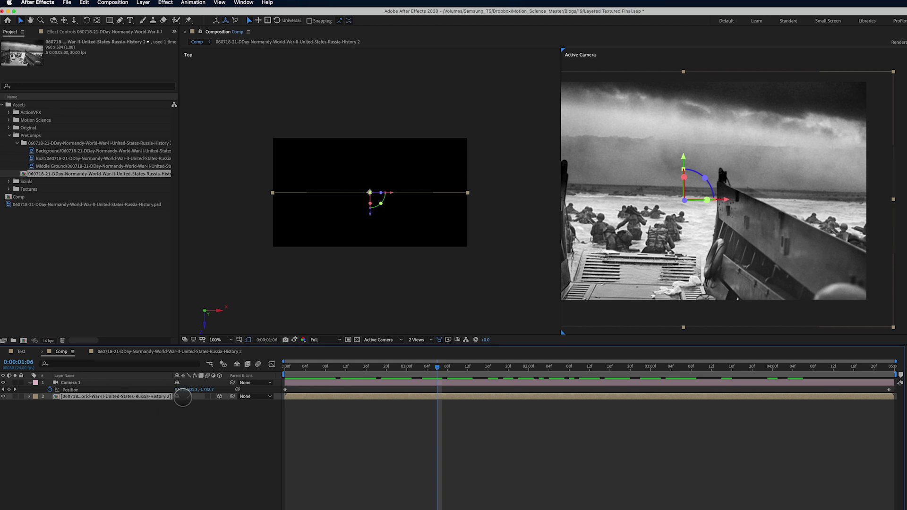
left_click(183, 396)
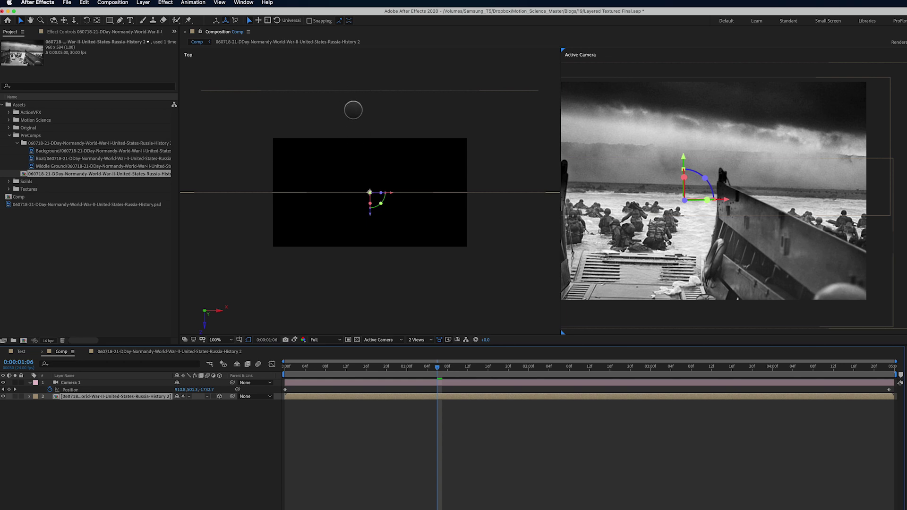
scroll(354, 122, "down", 1)
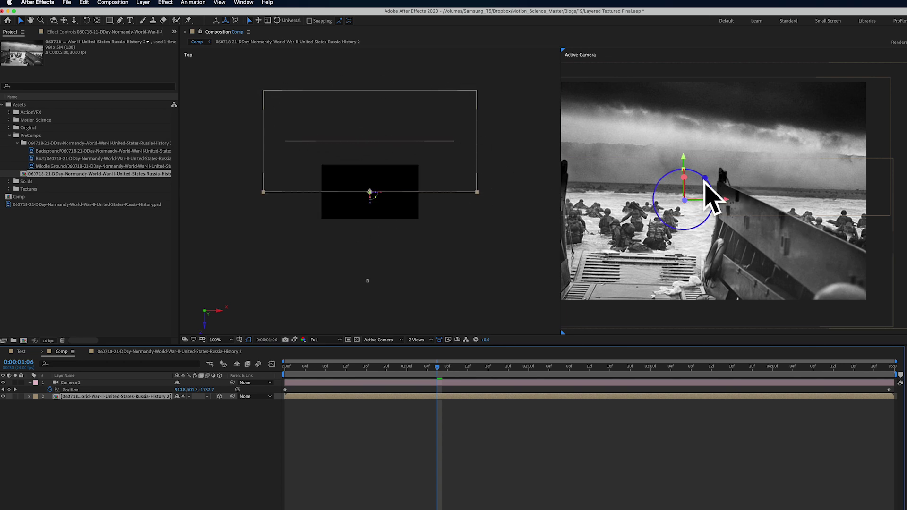
left_click(183, 397)
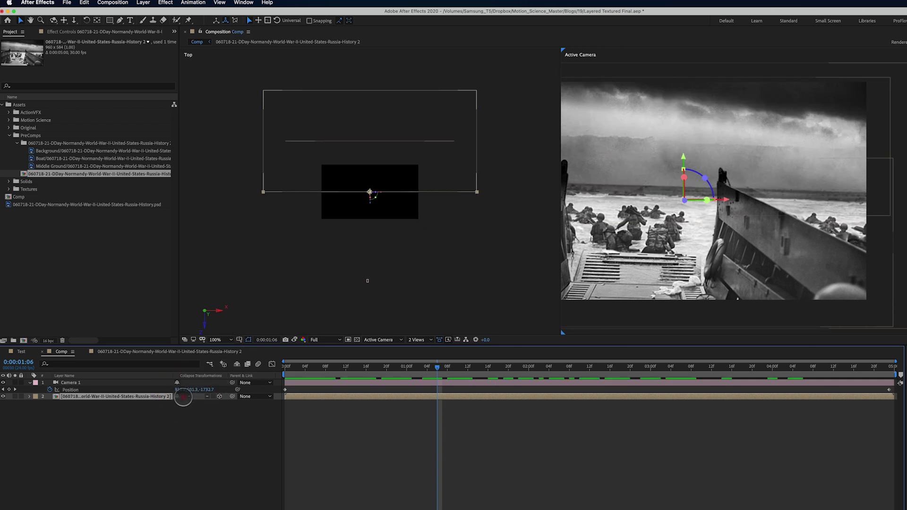
left_click(184, 397)
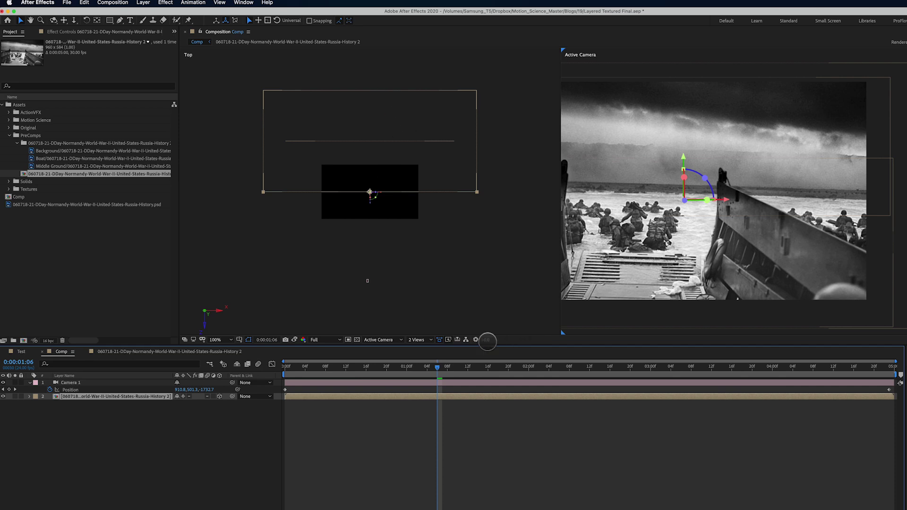
left_click(422, 339)
left_click(422, 348)
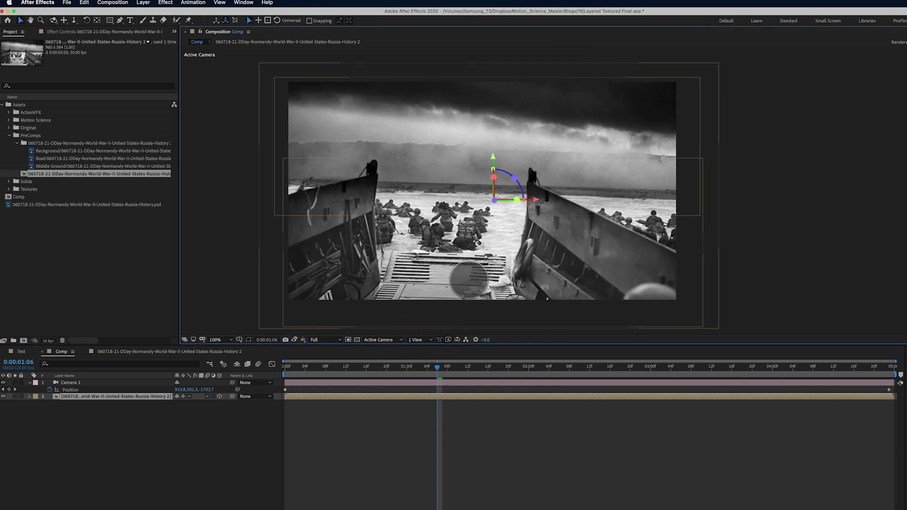
Scrub and play the camera move in Comp from the start to check the parallax.
key("space")
left_click_drag(464, 281, 414, 281)
left_click_drag(438, 367, 627, 343)
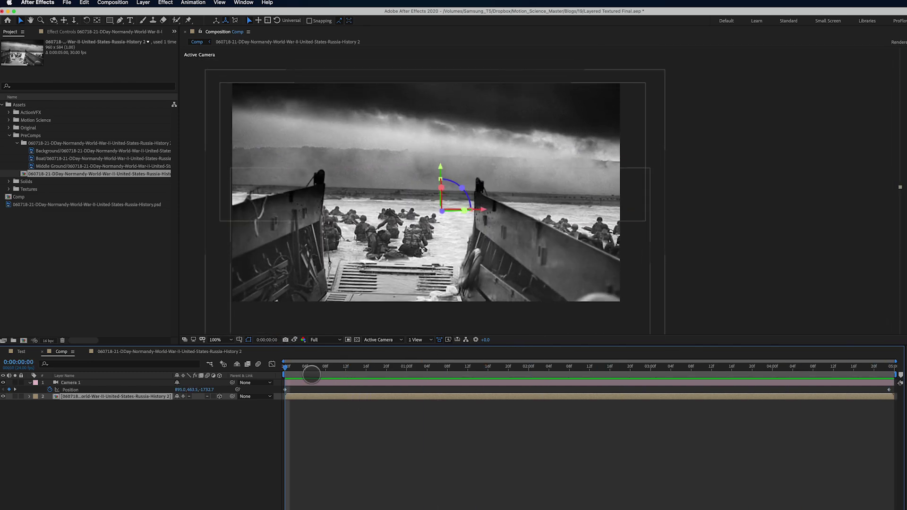
key("space")
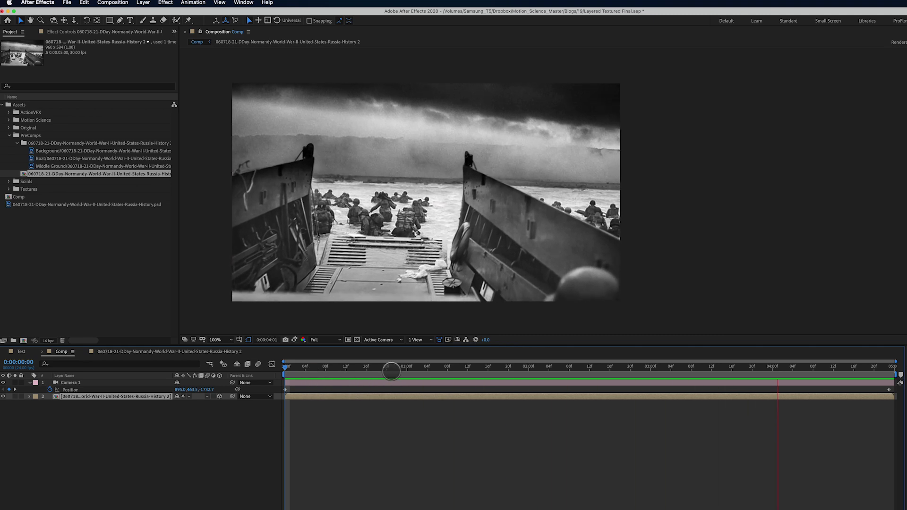
key("space")
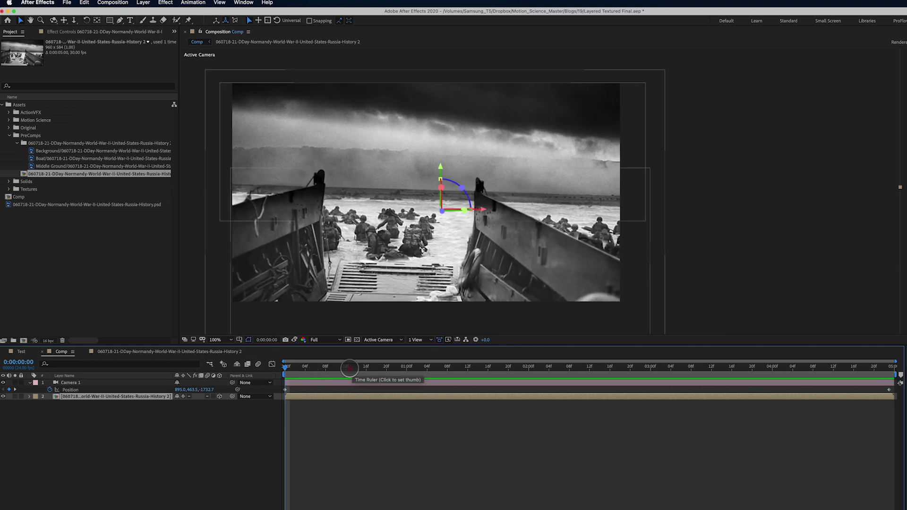
Time-reverse the Position keyframes of Camera 1.
left_click(285, 390)
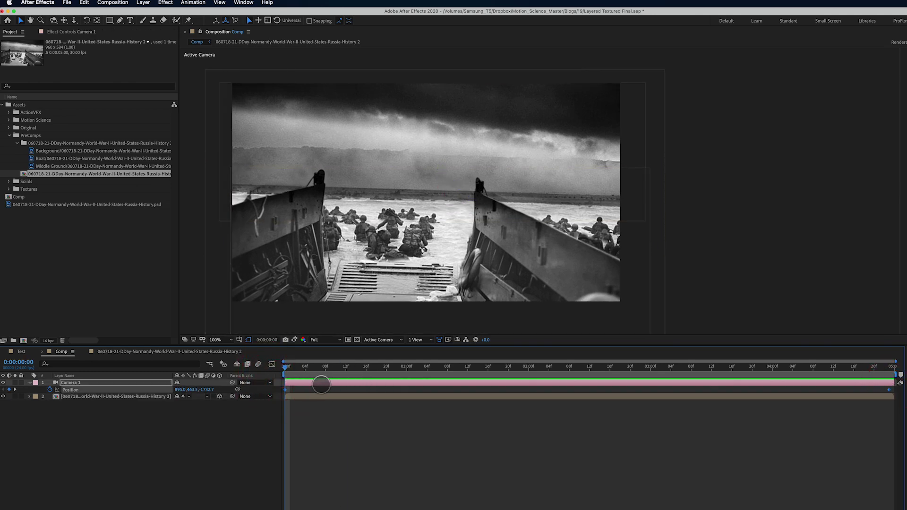
right_click(285, 390)
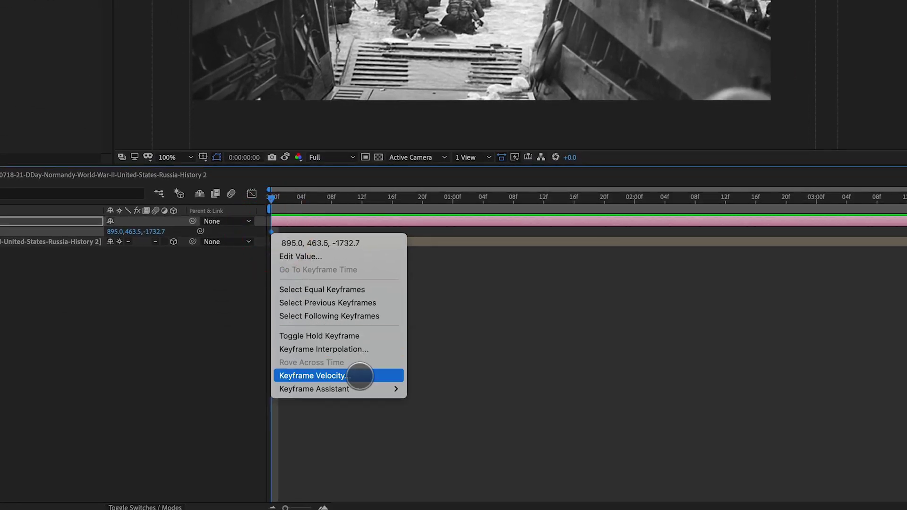
mouse_move(344, 494)
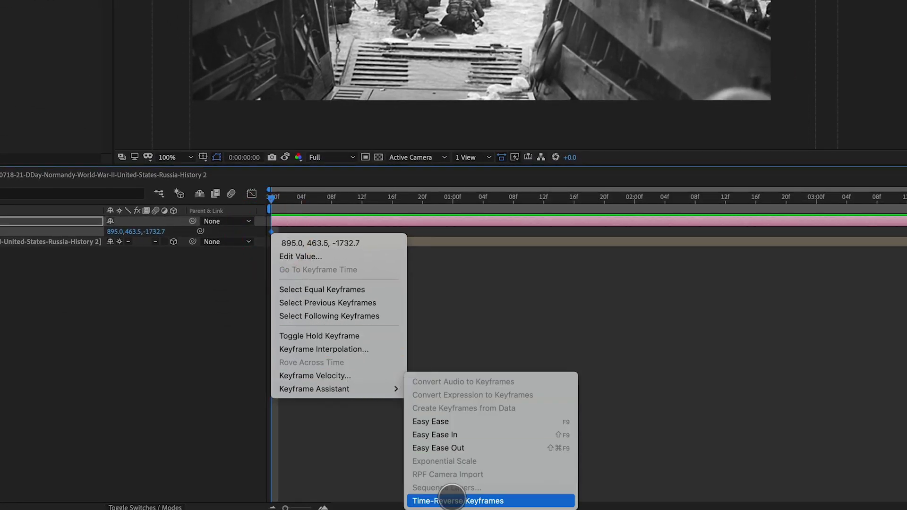
left_click(453, 499)
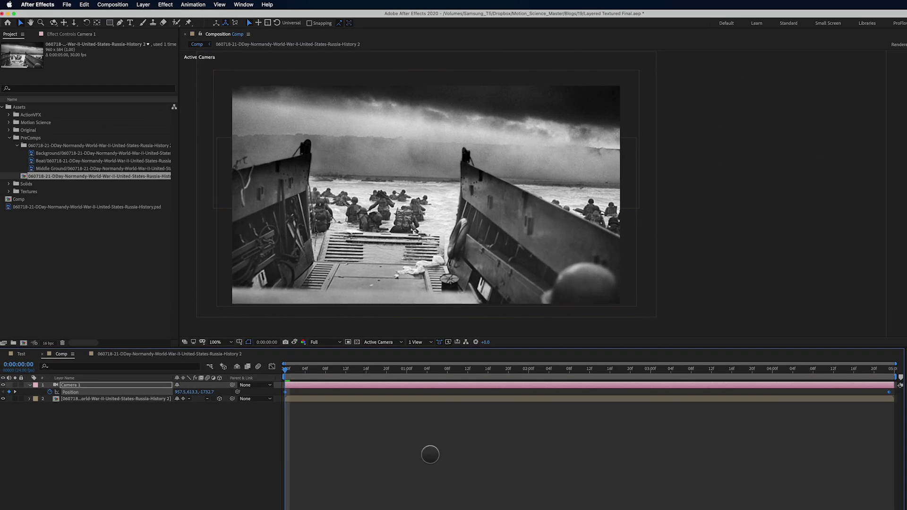
Scrub through the reversed camera move in Comp, return to the first frame and collapse the Camera 1 properties.
left_click_drag(271, 200, 338, 200)
left_click_drag(330, 370, 823, 420)
left_click_drag(709, 418, 284, 391)
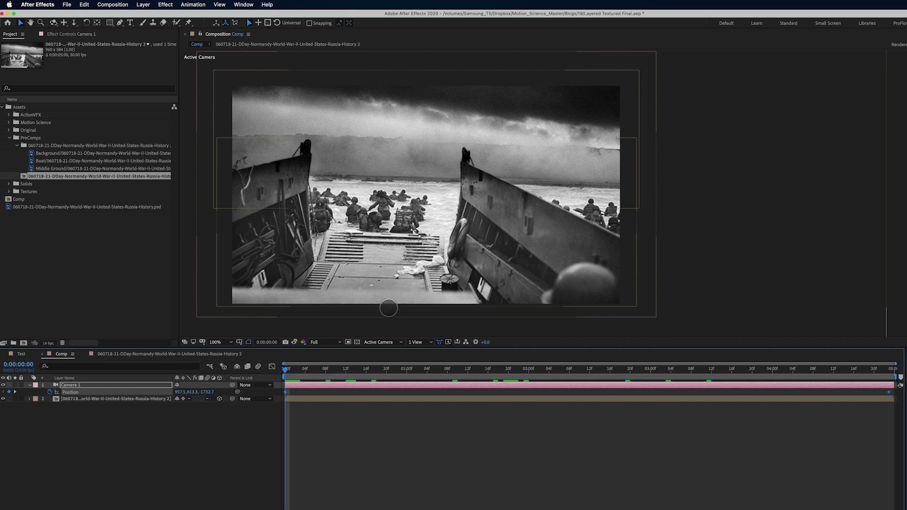
left_click_drag(297, 371, 176, 407)
left_click(29, 385)
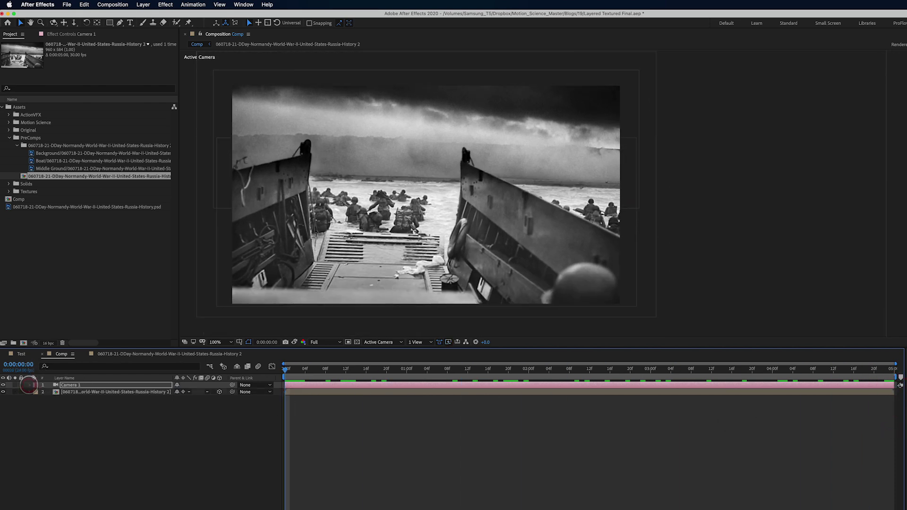
Check the Position depths of the Middle Ground and Background layers in the D-Day precomp, and return to Comp.
left_click(78, 392)
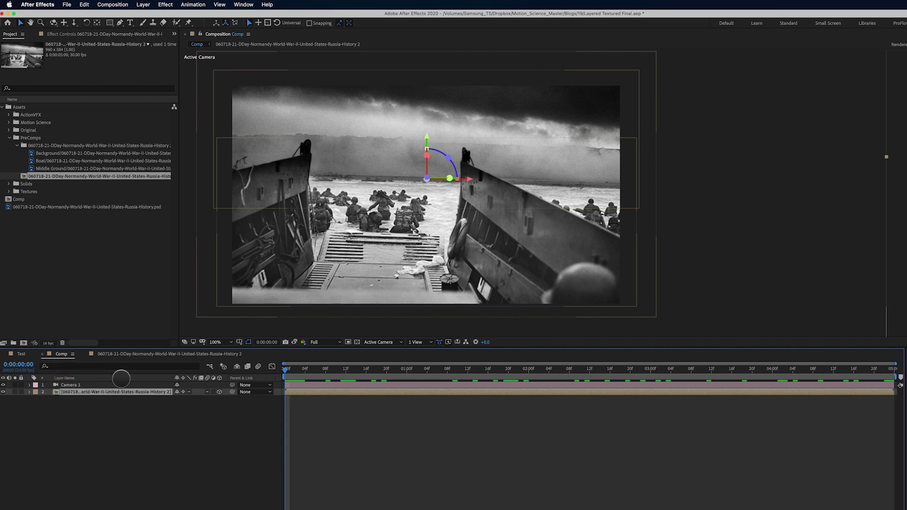
left_click(166, 354)
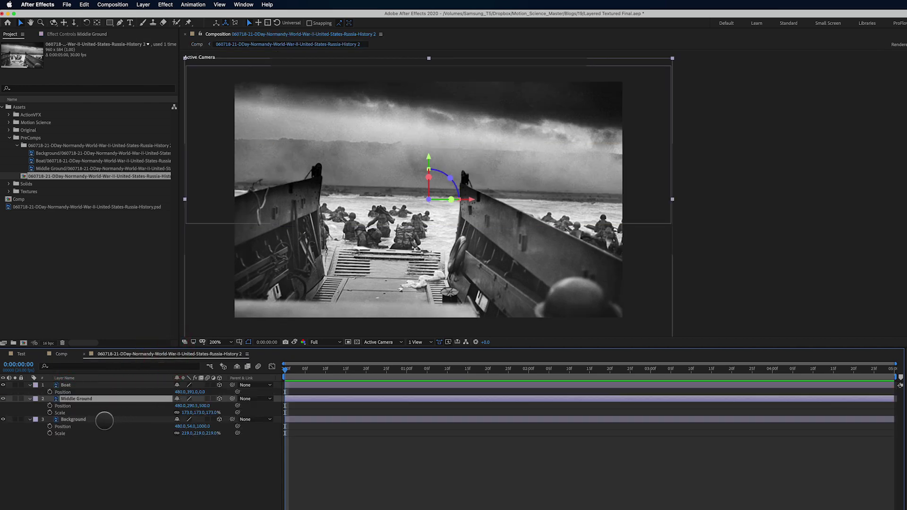
left_click(104, 420)
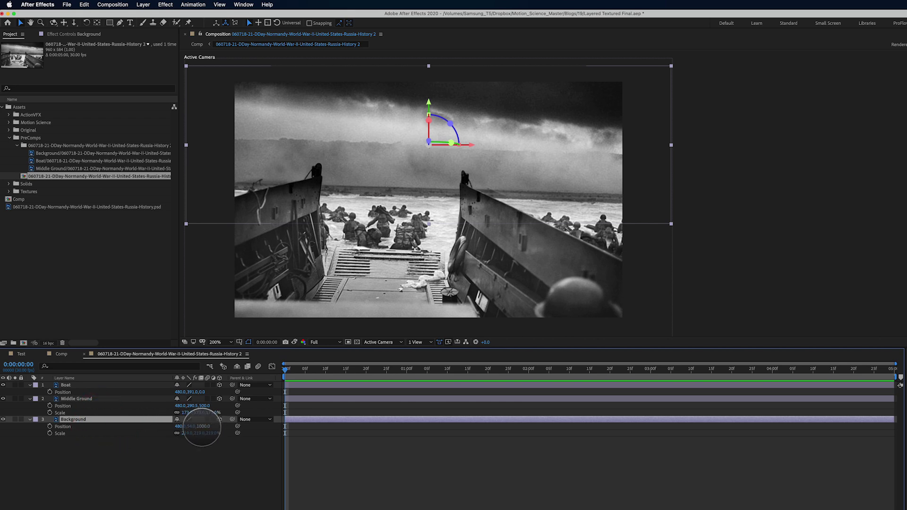
left_click(62, 353)
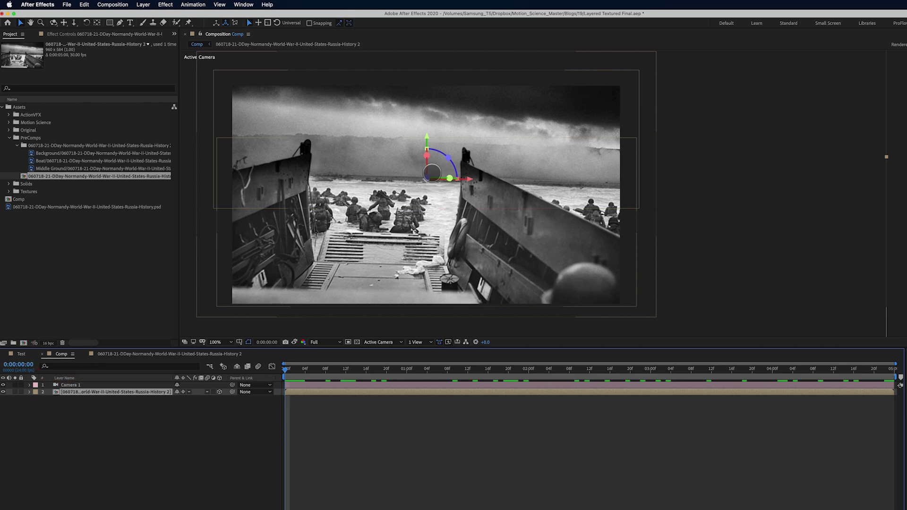
Browse the smoke clips in the ActionVFX folder and add Fiery_Smoke_Plume_4_2147_2K.mov to Comp between Camera 1 and the D-Day precomp.
left_click(9, 137)
left_click(9, 115)
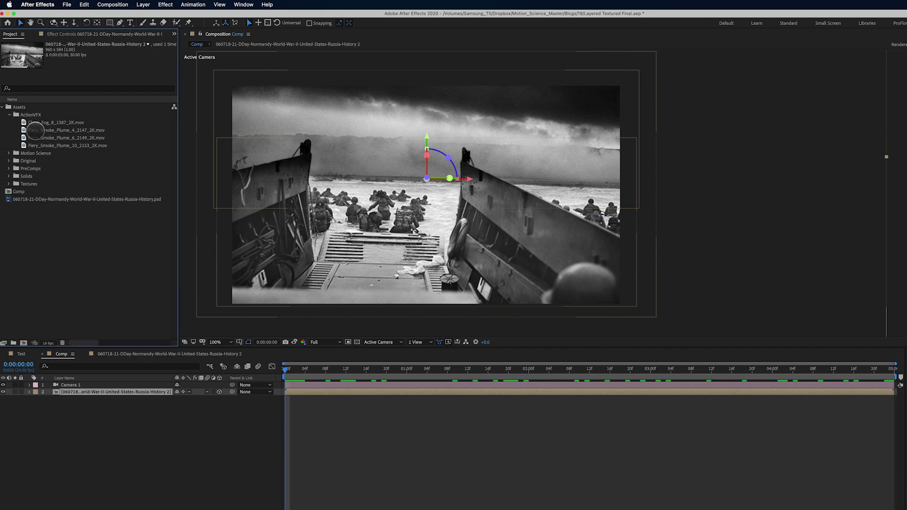
left_click(35, 131)
left_click(42, 137)
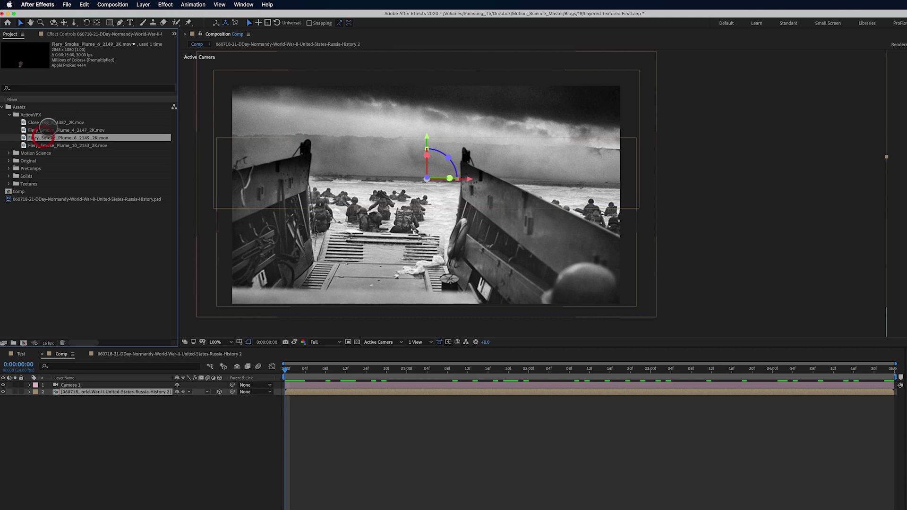
left_click(49, 122)
left_click(52, 145)
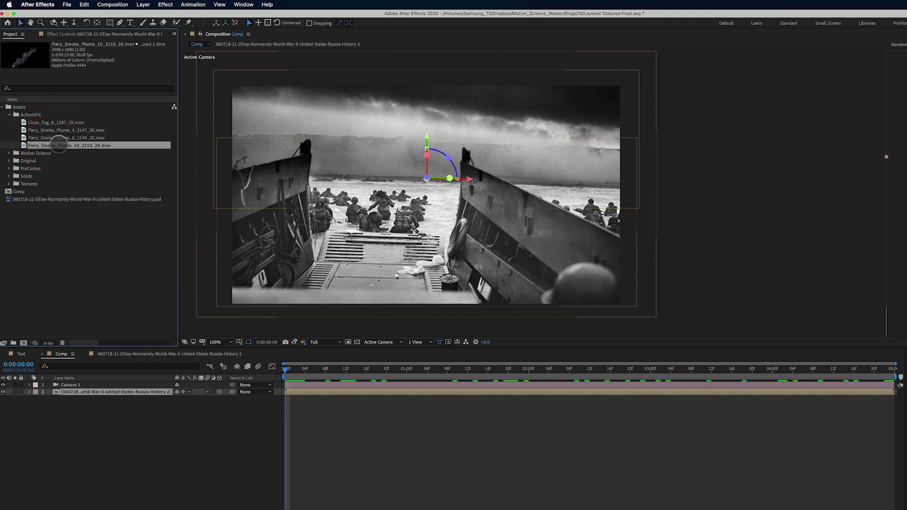
left_click_drag(65, 131, 99, 388)
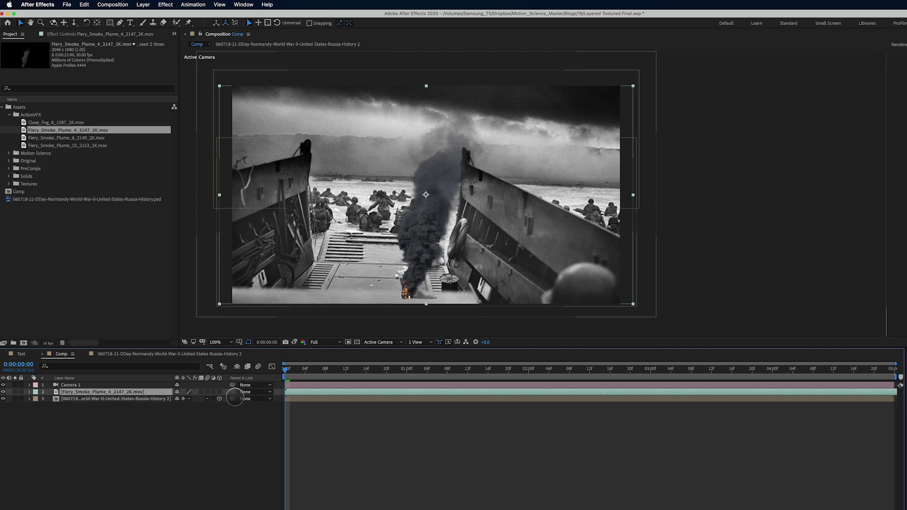
Make the smoke plume layer 3D and set its Z Position to 1000.
left_click(219, 392)
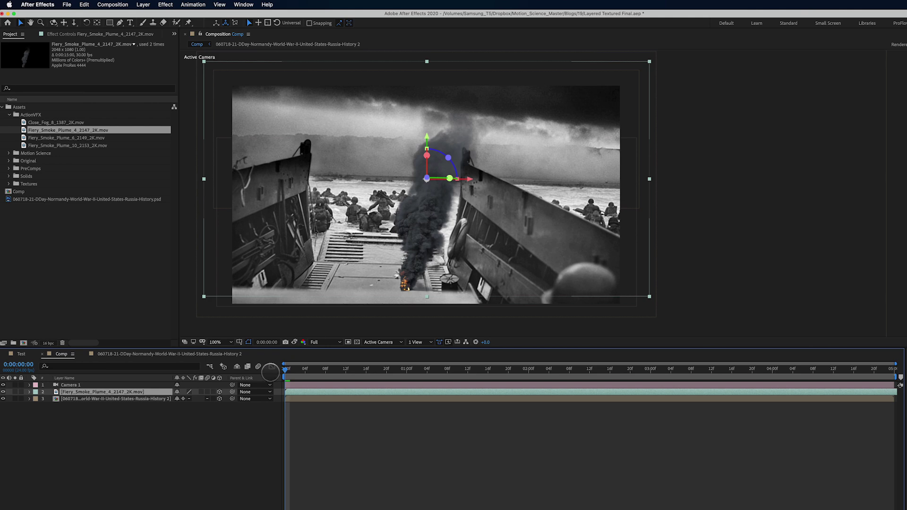
key("p")
left_click(204, 400)
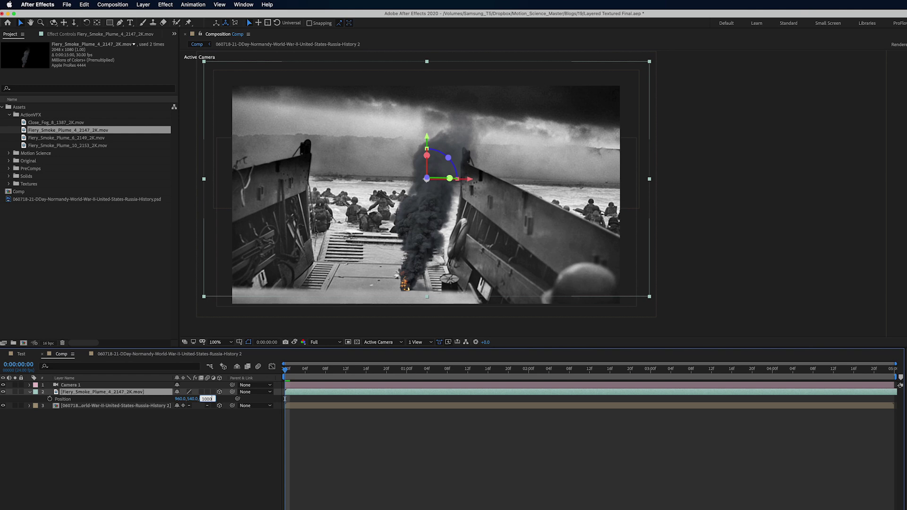
type("1000")
key("Return")
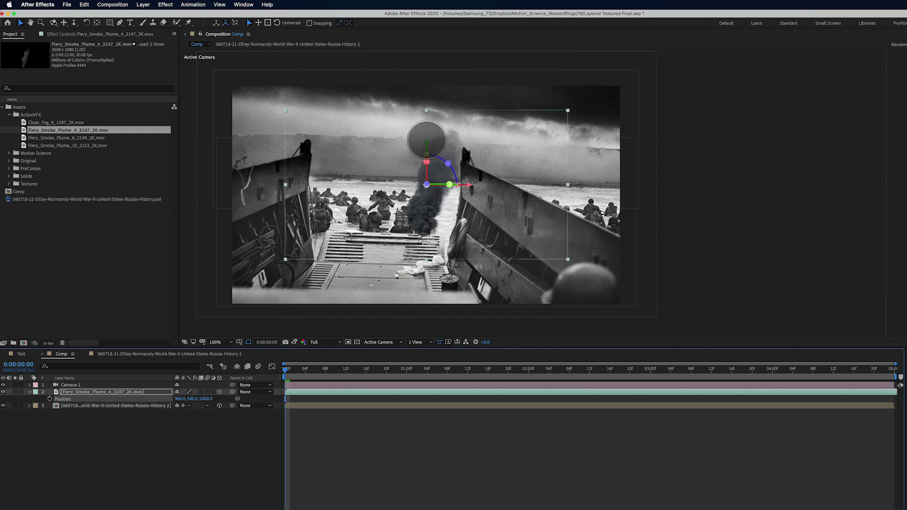
Scale the smoke plume to 69%, place its base on the distant shoreline between the boat walls, and scrub the move to check it.
left_click_drag(427, 141, 430, 75)
key("s")
left_click_drag(209, 400, 206, 407)
left_click_drag(467, 138, 479, 139)
left_click_drag(434, 98, 436, 88)
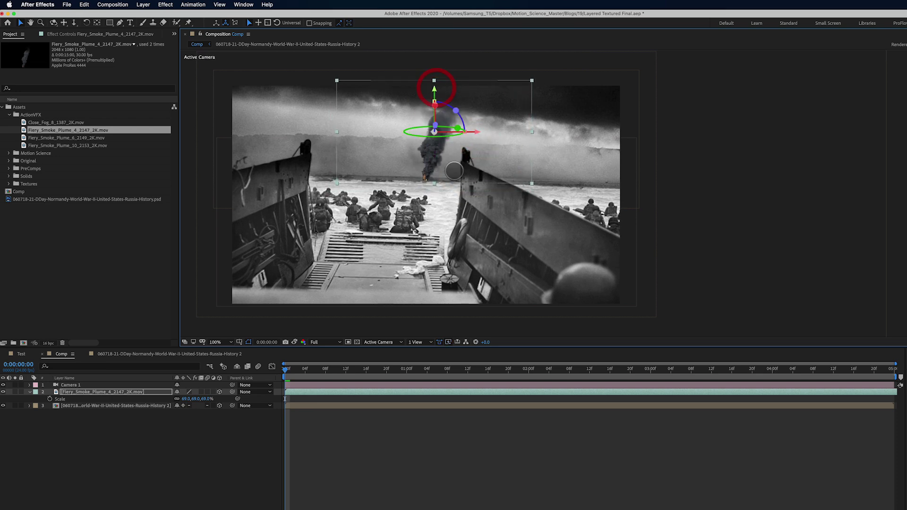
left_click_drag(305, 371, 241, 416)
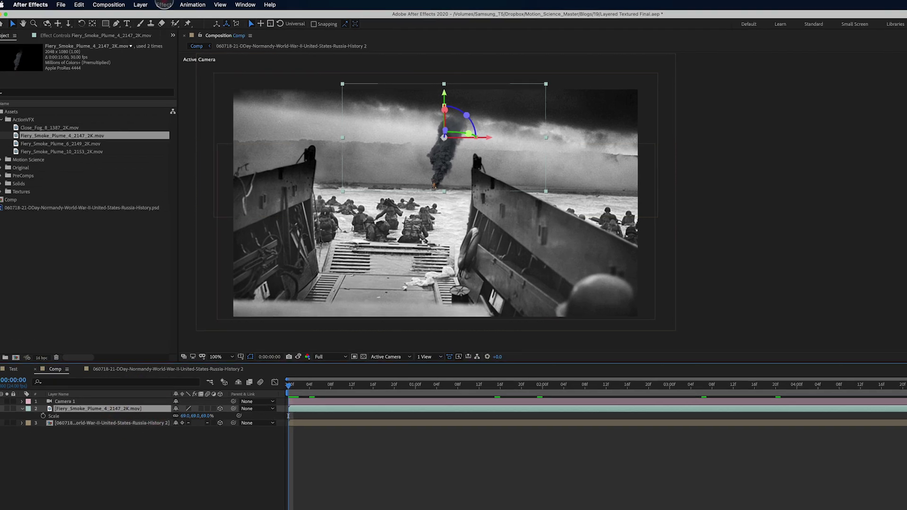
Apply the Black & White color correction effect to the smoke plume layer.
left_click(164, 4)
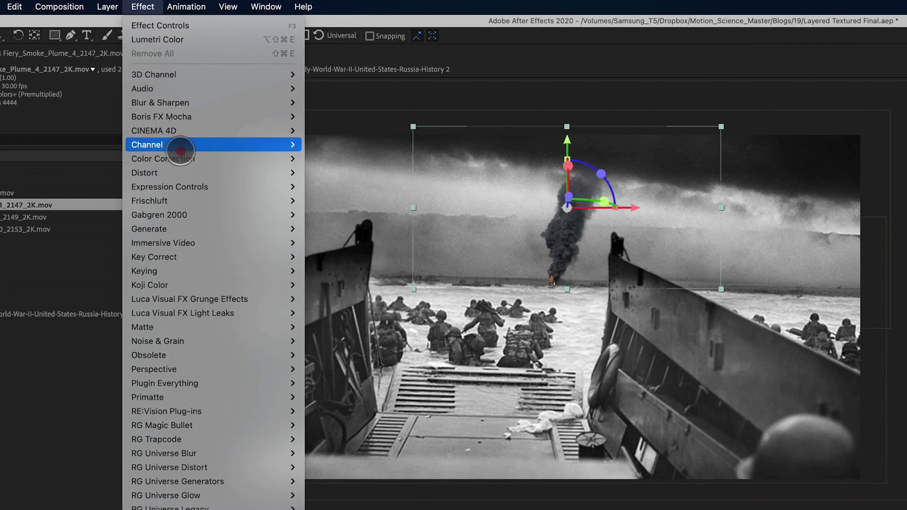
mouse_move(180, 158)
left_click(349, 201)
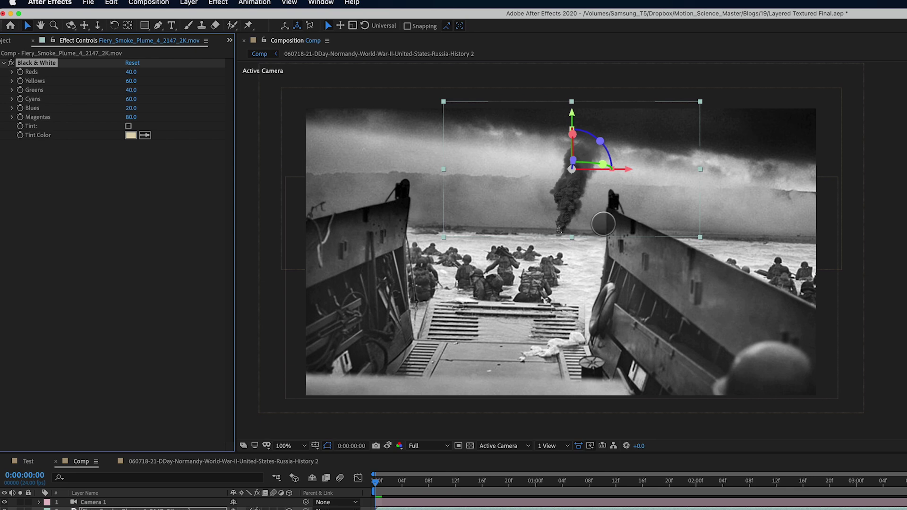
Add a Gaussian Blur to the smoke plume layer and set its Blurriness to 7.
left_click(219, 2)
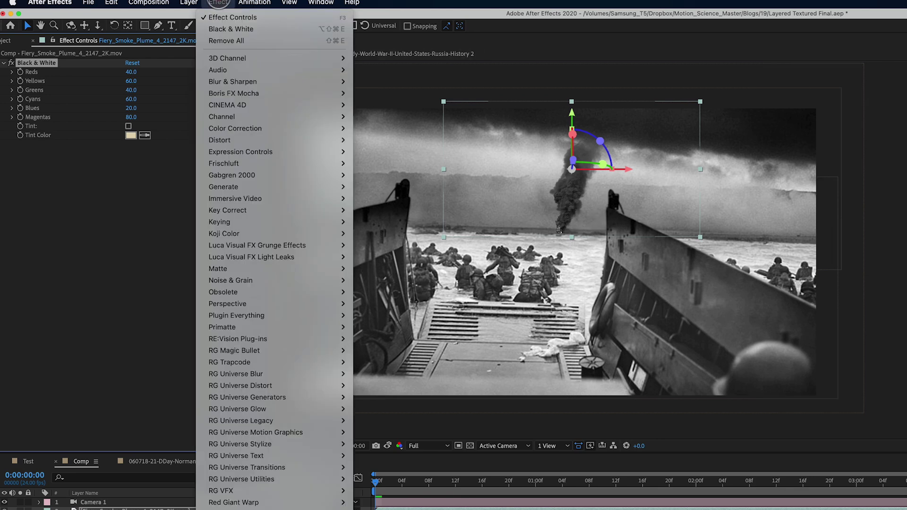
mouse_move(302, 81)
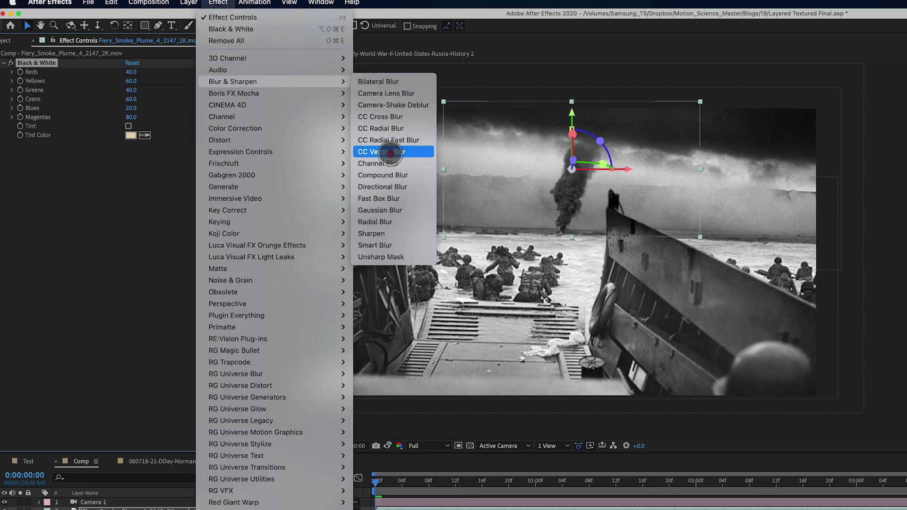
left_click(392, 210)
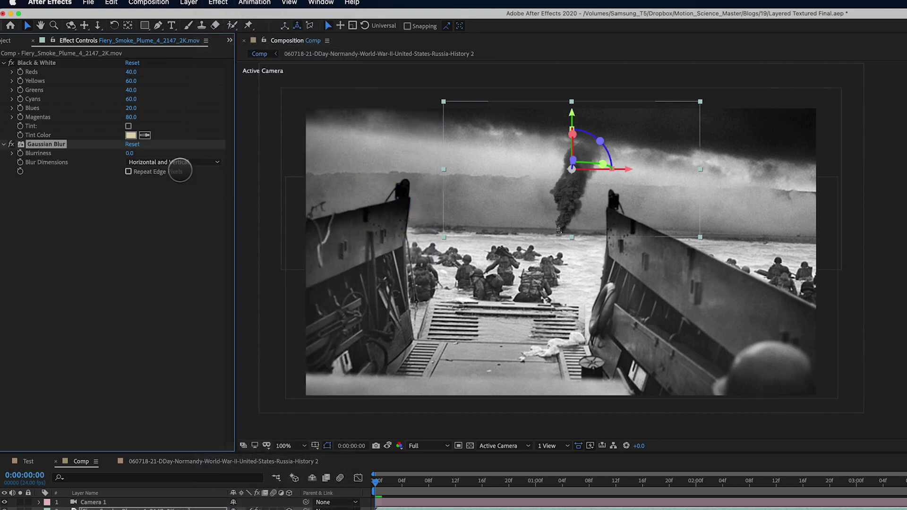
left_click(130, 153)
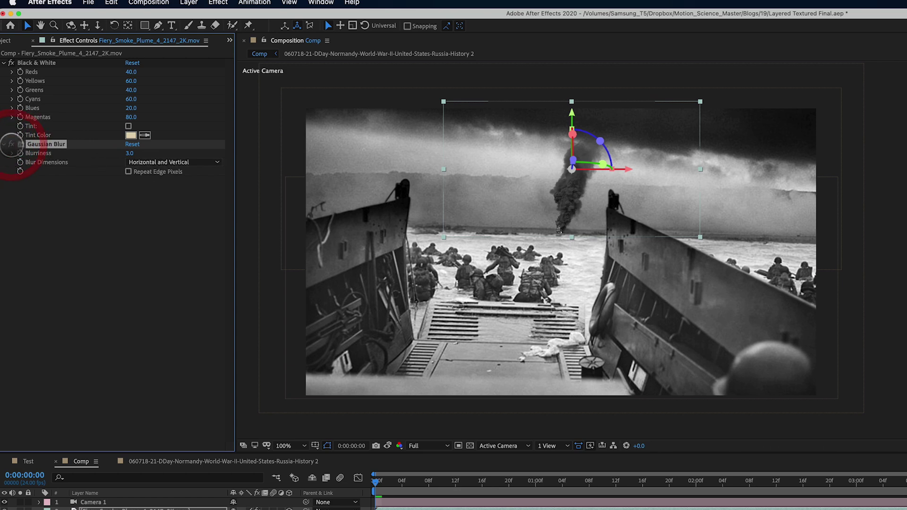
left_click(132, 153)
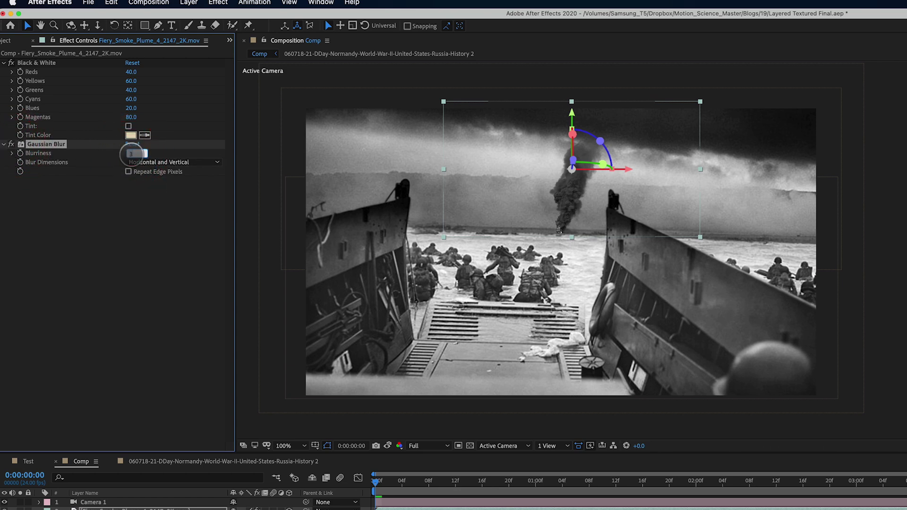
left_click(130, 153)
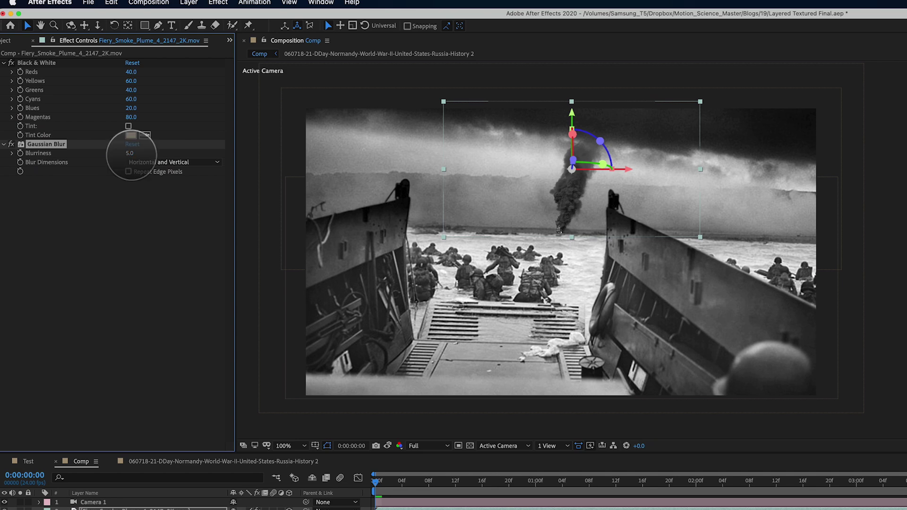
type("7")
key("Return")
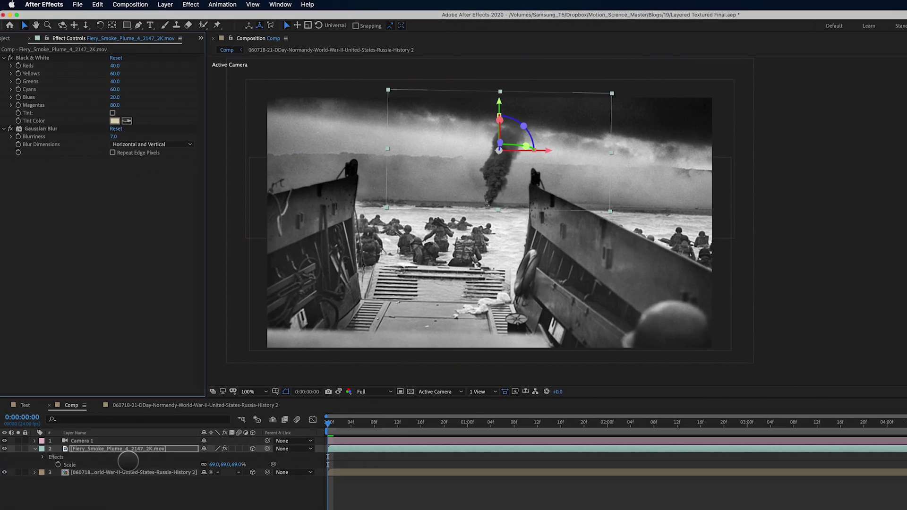
Remove the slight Z Rotation tilt from the smoke plume layer and collapse its rotation properties.
left_click(121, 446)
key("r")
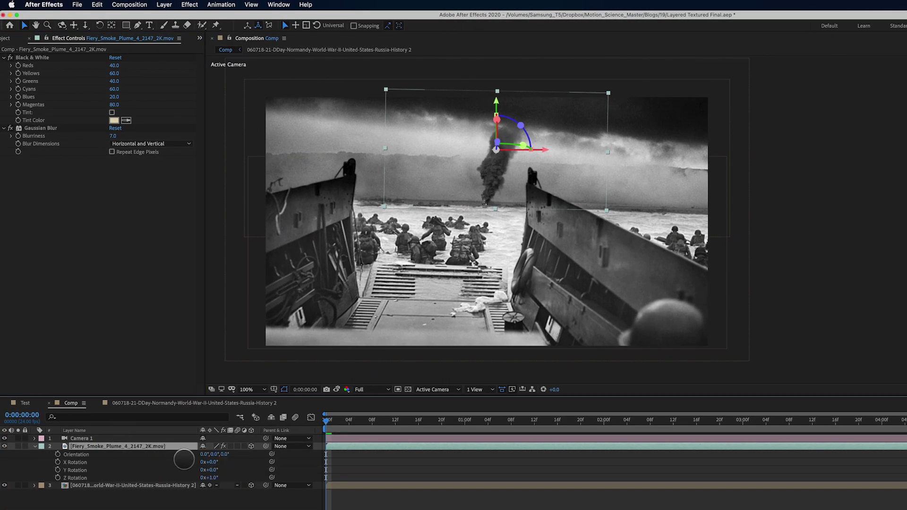
left_click(215, 477)
key("Return")
left_click(35, 446)
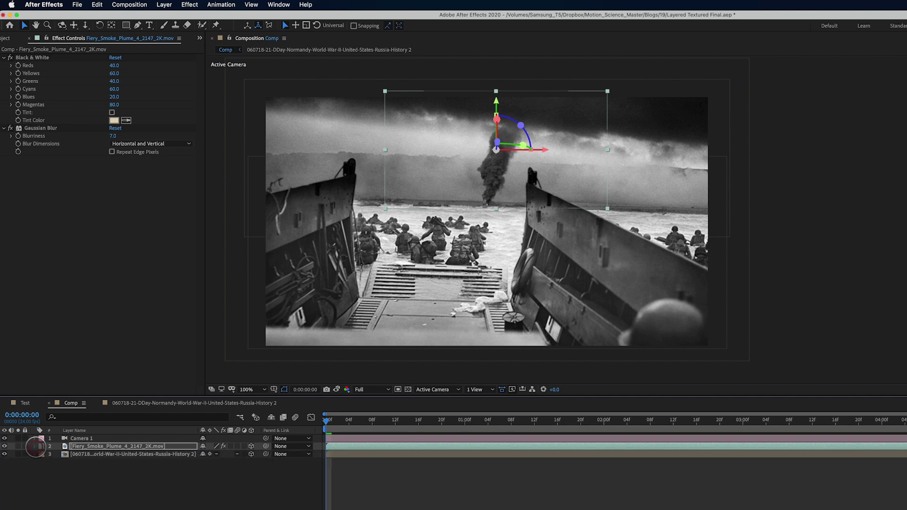
Apply Curves after the Gaussian Blur on the smoke plume and raise the RGB curve in the darker tones.
left_click(41, 129)
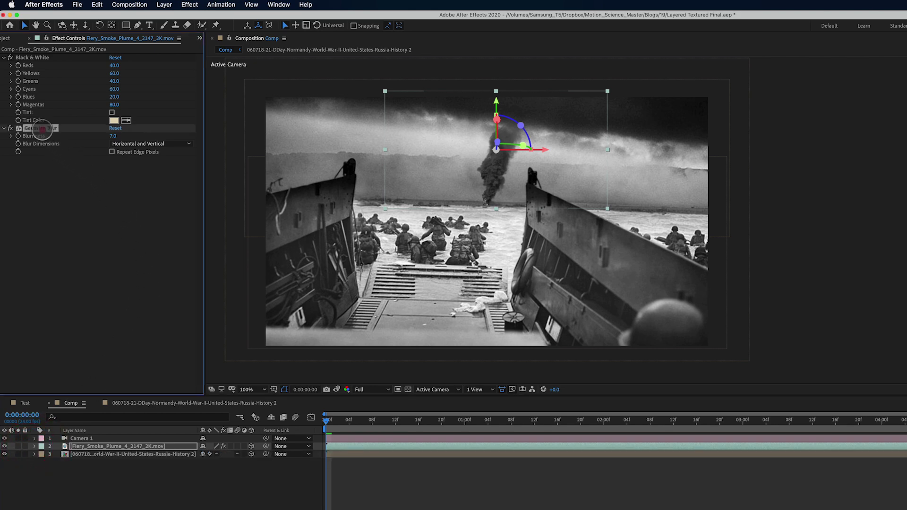
left_click(190, 4)
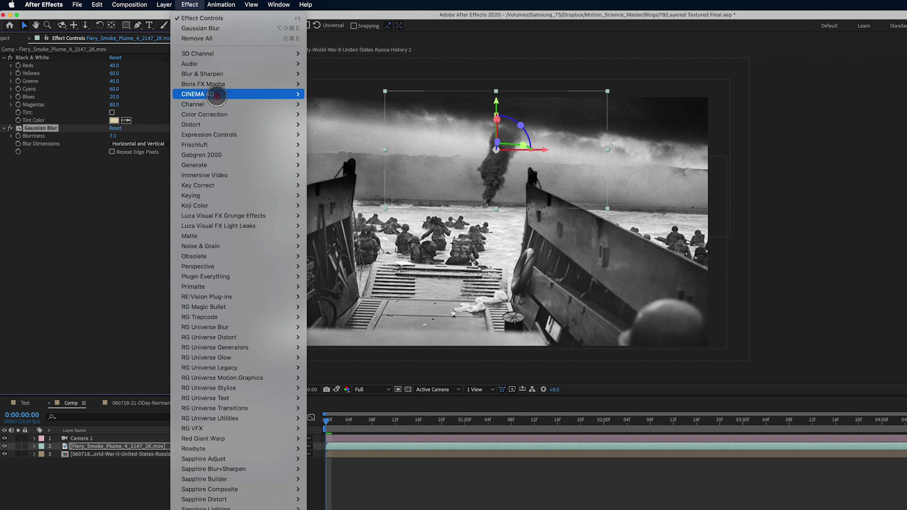
mouse_move(214, 115)
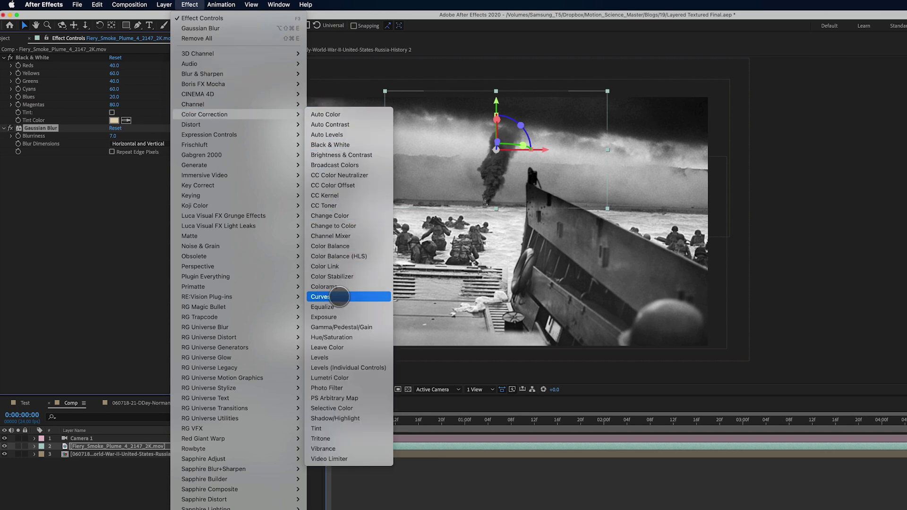
left_click(333, 297)
left_click_drag(62, 272, 50, 265)
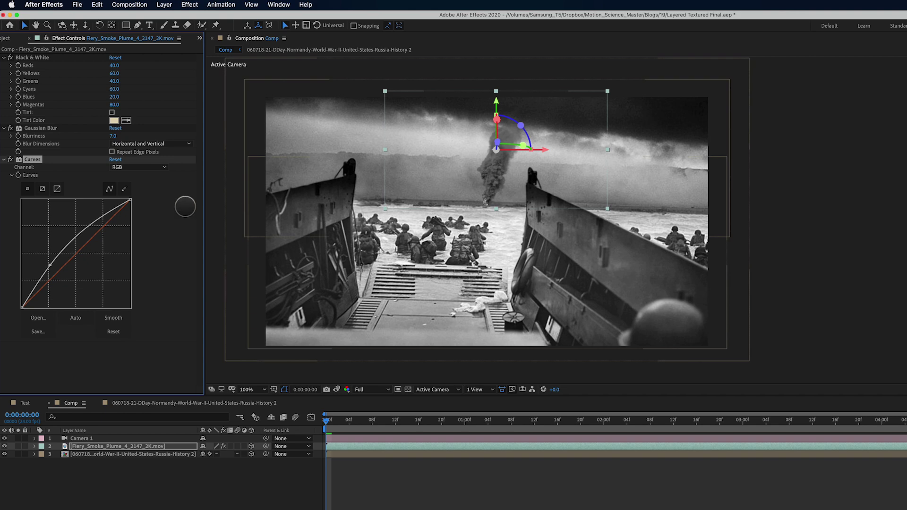
Compare the smoke plume with Curves off and on, and fine-tune the raised curve to lighten the smoke slightly more.
left_click(10, 159)
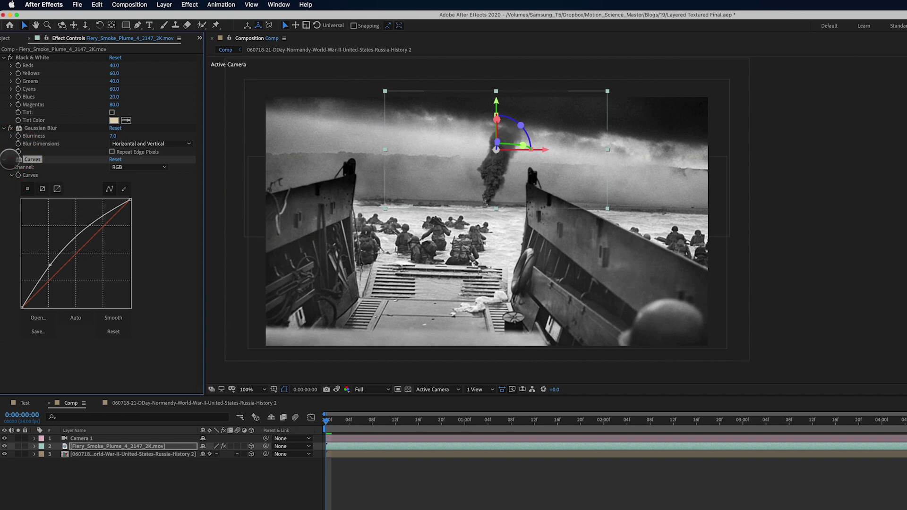
left_click(10, 159)
left_click_drag(50, 265, 49, 265)
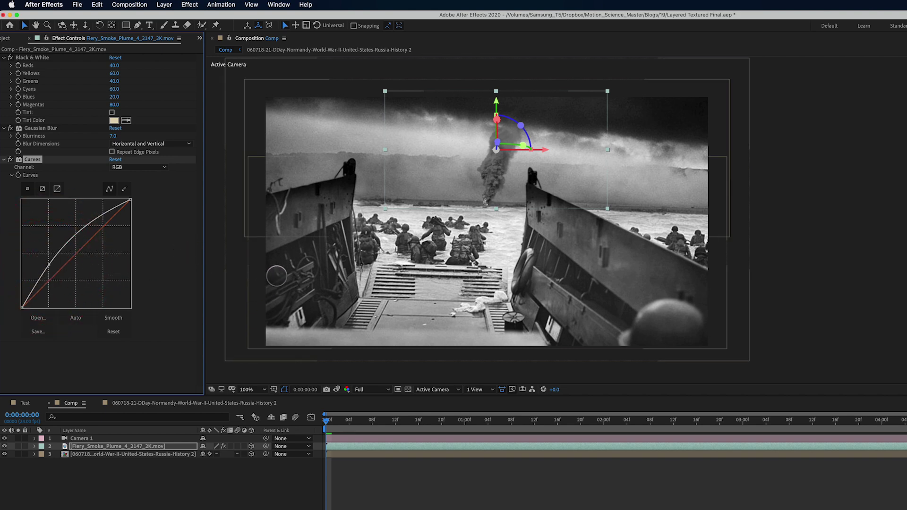
mouse_move(130, 200)
left_mouse_down()
mouse_move(92, 192)
mouse_move(126, 193)
mouse_move(137, 206)
mouse_move(142, 189)
mouse_move(137, 208)
left_mouse_up()
left_click_drag(347, 424, 271, 421)
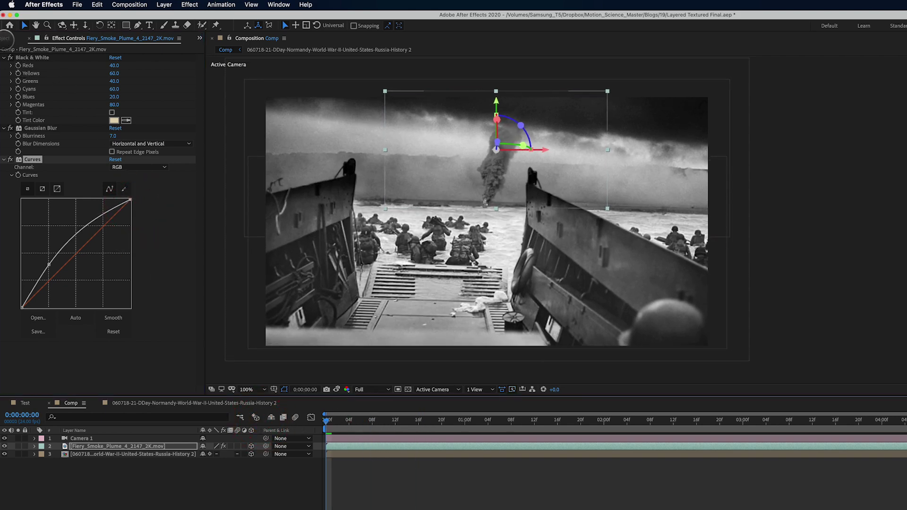
left_click(6, 39)
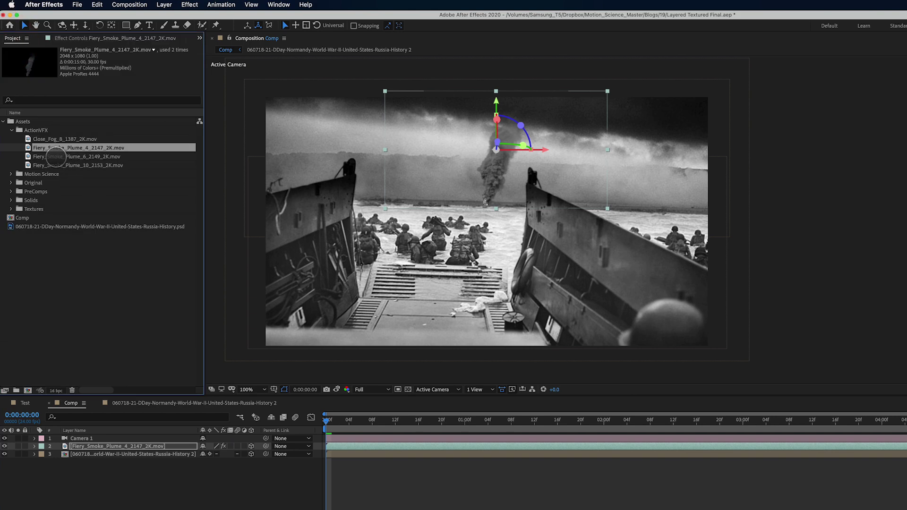
left_click(55, 156)
left_click_drag(56, 156, 127, 442)
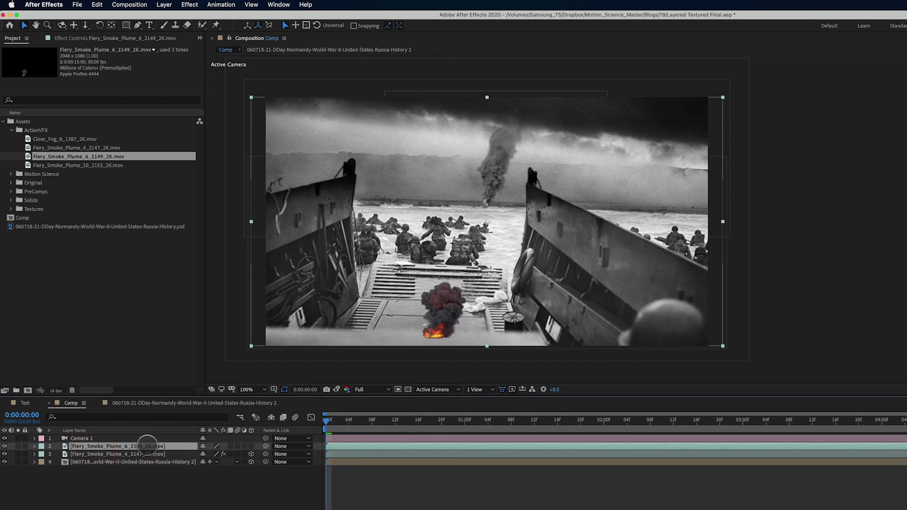
key("Delete")
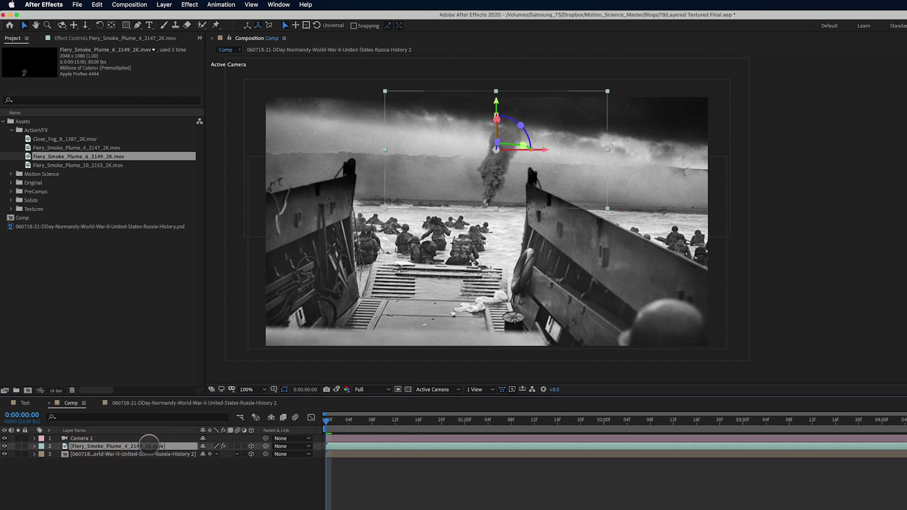
Duplicate the Fiery_Smoke_Plume_4_2147_2K.mov layer and replace the copy's footage with Fiery_Smoke_Plume_6_2149_2K.mov.
key("super+d")
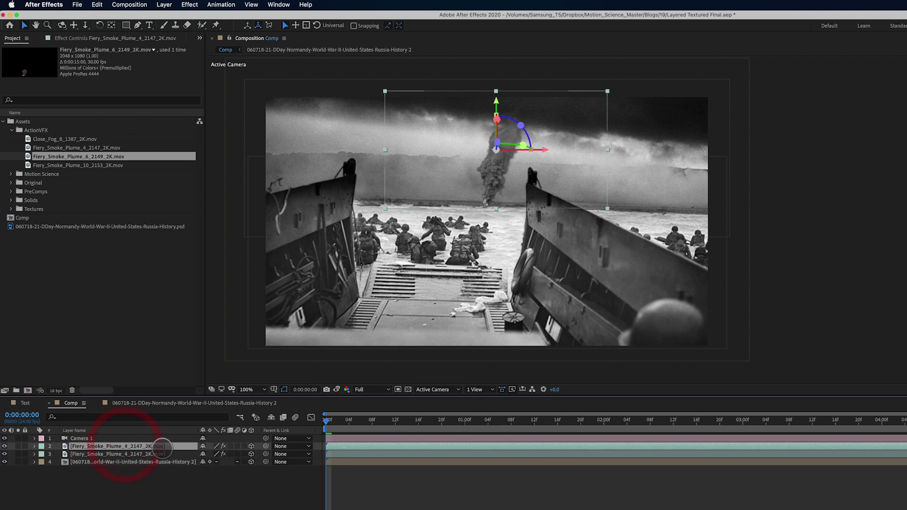
left_click(55, 159)
left_click_drag(94, 349, 106, 444)
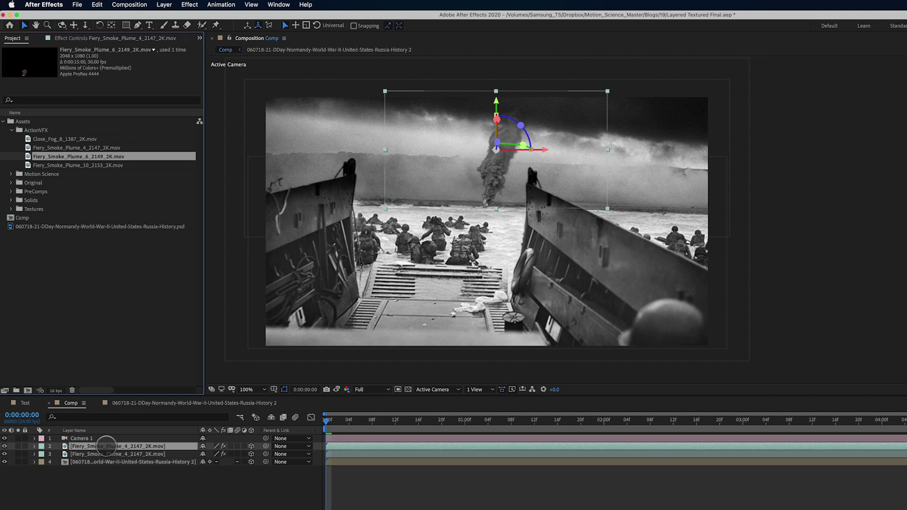
left_click_drag(106, 446, 105, 445)
Move the Plume 6 layer left of the first plume and raise it slightly at 0:00:03:16 to meet the shoreline.
left_click_drag(512, 150, 444, 150)
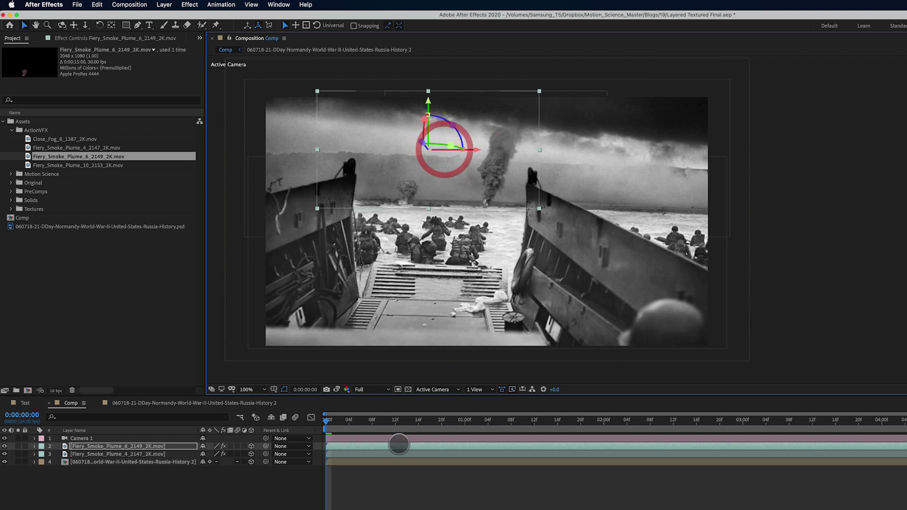
left_click_drag(350, 422, 834, 444)
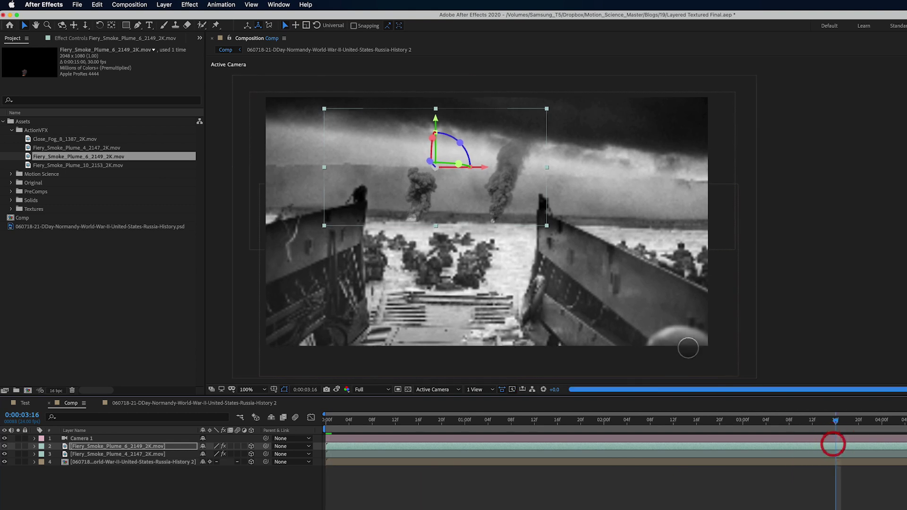
left_click_drag(436, 118, 437, 110)
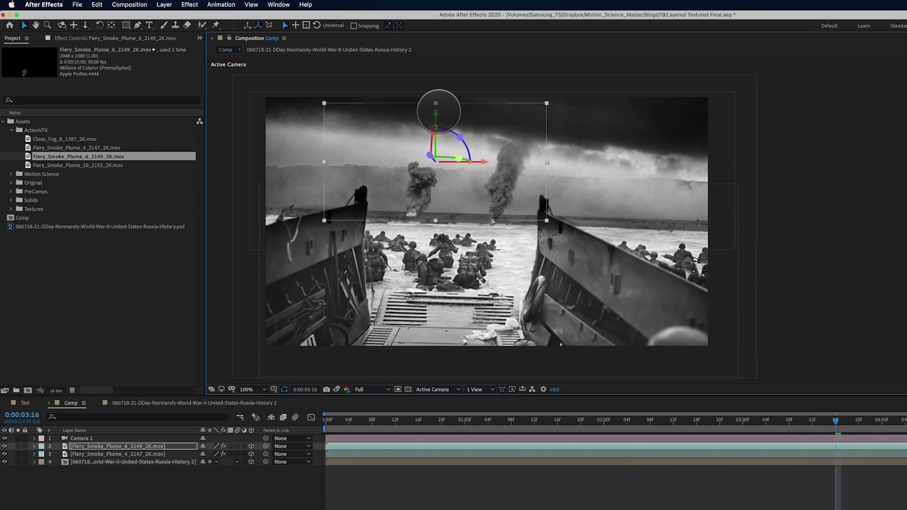
Scale the Plume 6 layer to 55% and lower it so its base sits on the shoreline.
key("s")
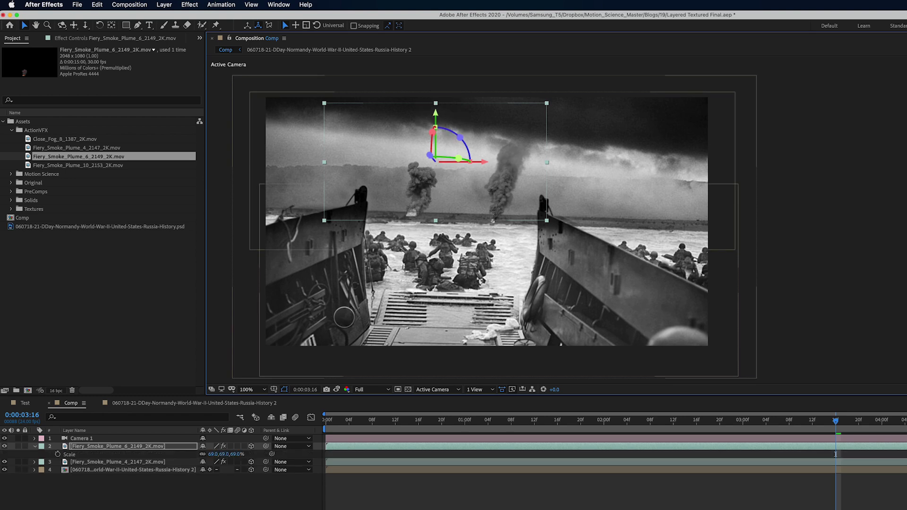
left_click(236, 454)
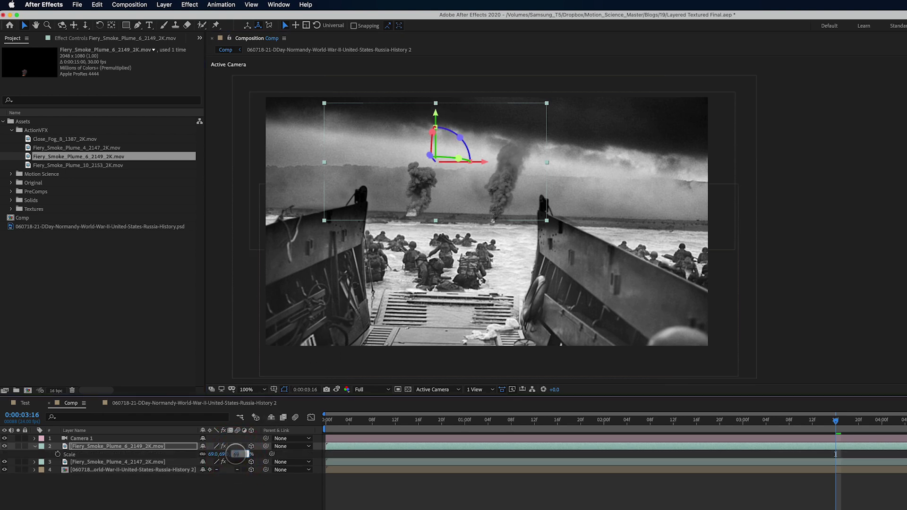
key("Return")
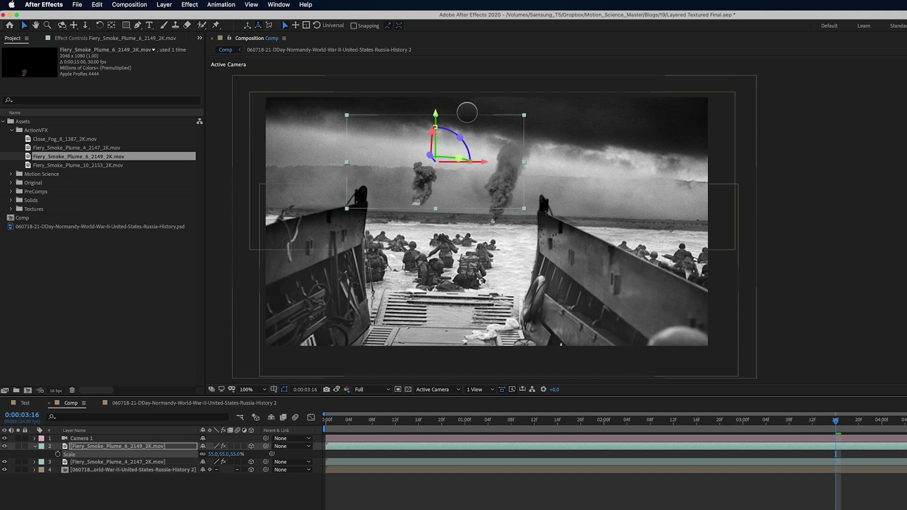
left_click_drag(437, 115, 438, 133)
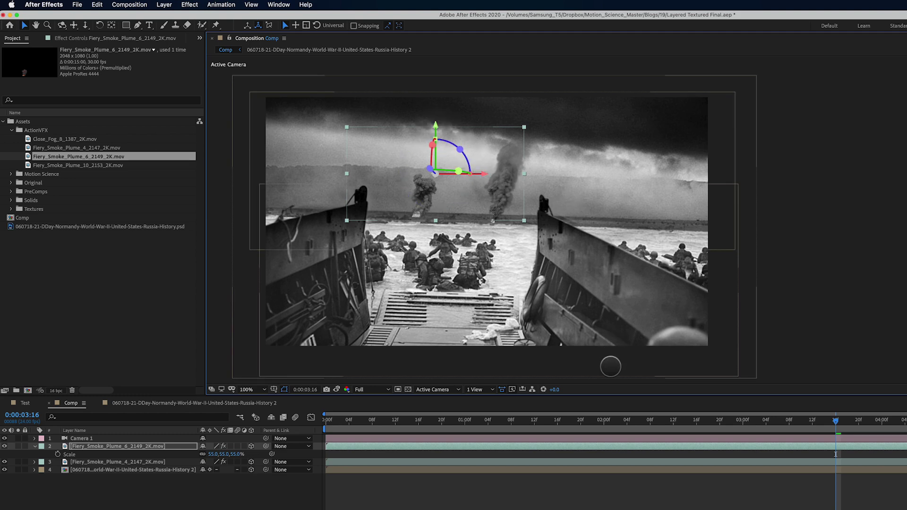
At the start of the composition, duplicate the Plume 6 layer and replace the copy's footage with Fiery_Smoke_Plume_10_2153_2K.mov.
left_click(457, 422)
left_click_drag(456, 423, 130, 445)
left_click(138, 446)
key("super+d")
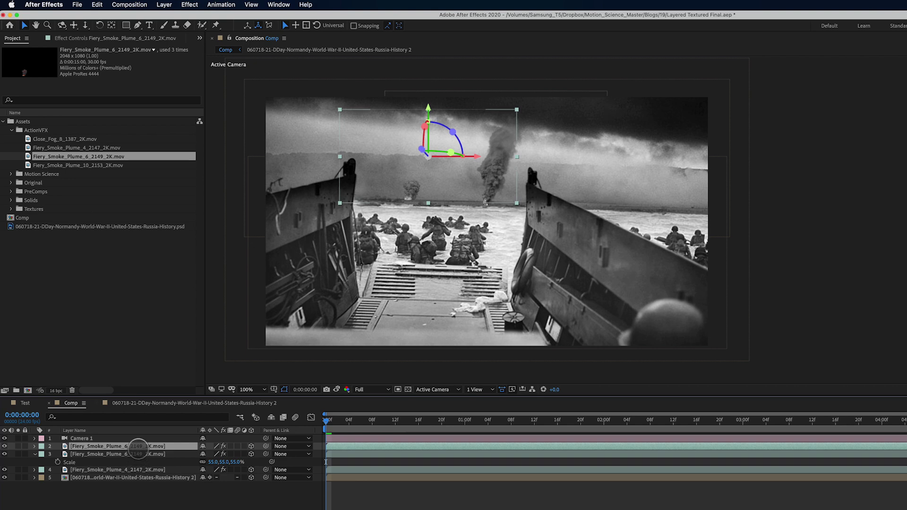
left_click_drag(98, 165, 117, 322)
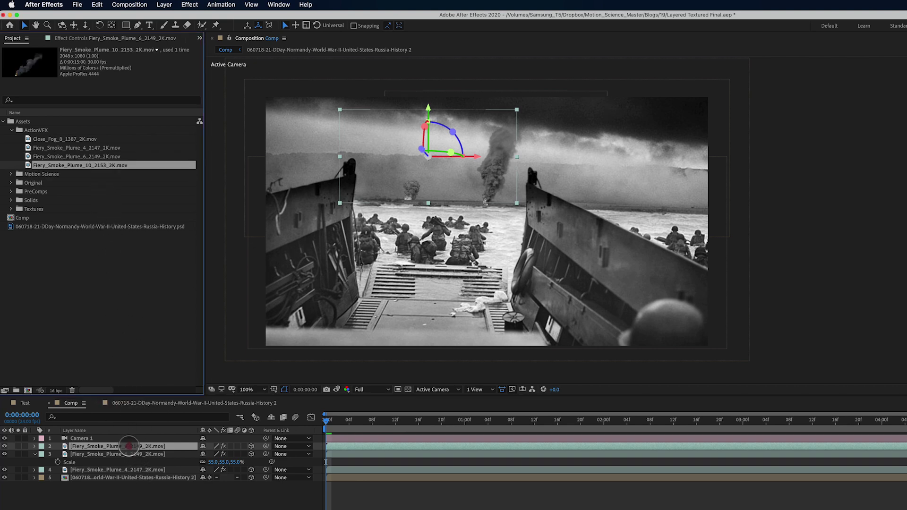
left_click_drag(130, 446, 129, 446)
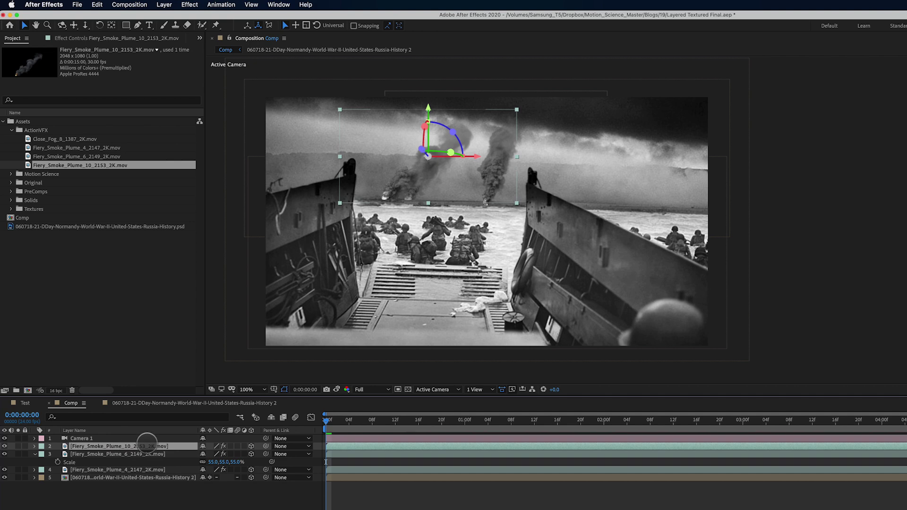
Move the Plume 10 layer across to the horizon behind the right-hand side of the landing craft and lower it slightly.
left_click_drag(477, 156, 655, 187)
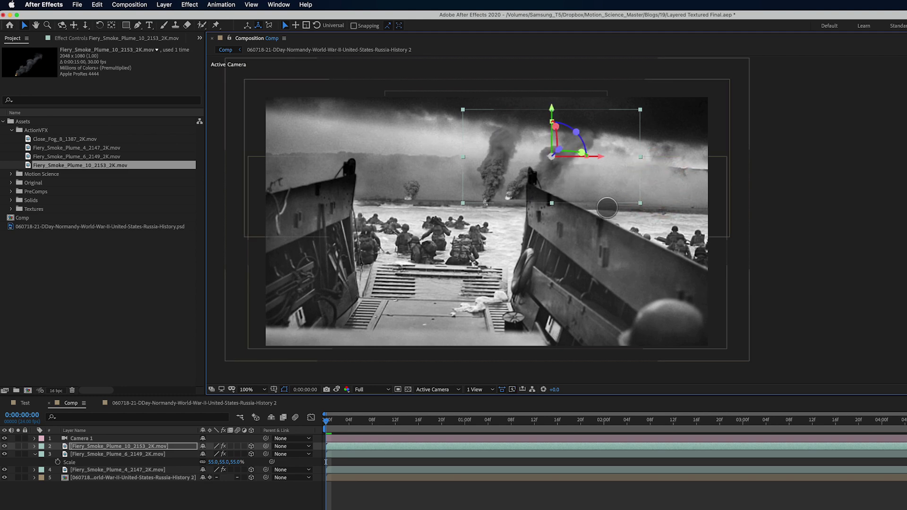
left_click_drag(598, 157, 633, 160)
left_click_drag(580, 108, 583, 117)
left_click_drag(624, 160, 658, 163)
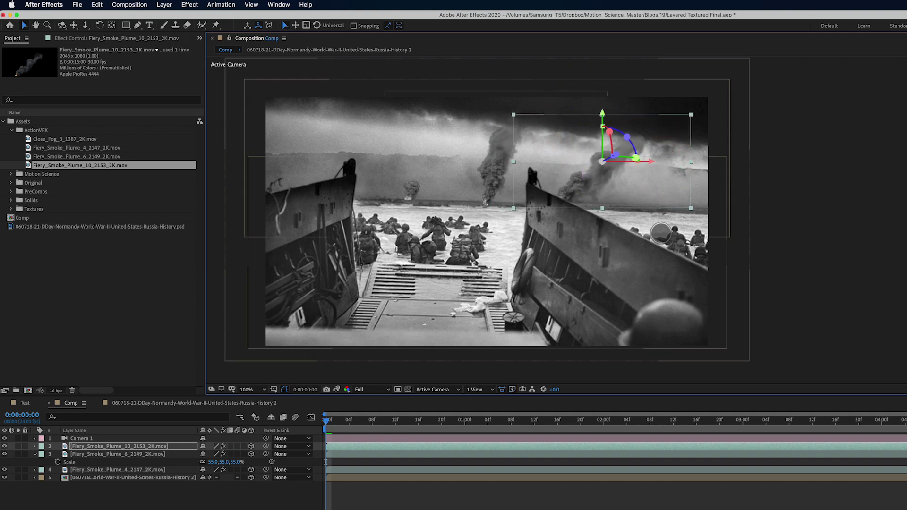
Slide the Plume 6 layer slightly earlier in time and scrub through the composition to check the three plumes.
left_click_drag(386, 421, 250, 459)
left_click_drag(409, 454, 285, 474)
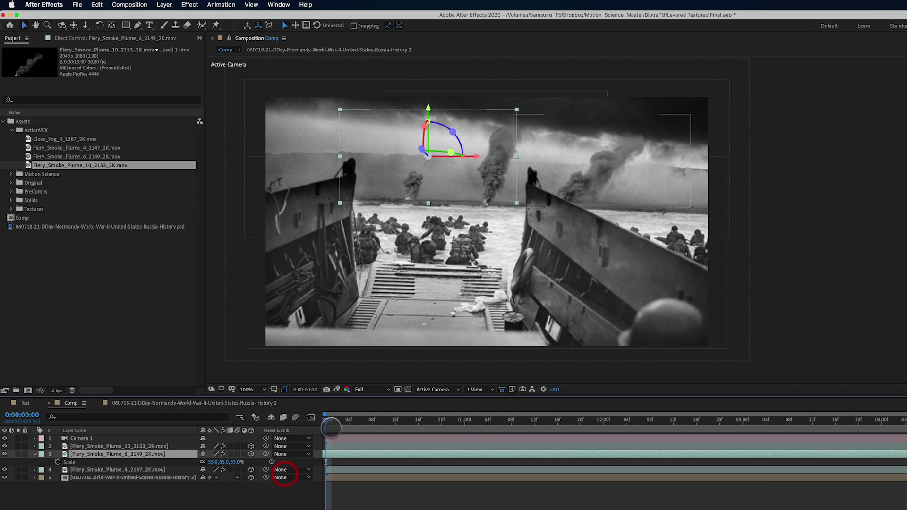
left_click_drag(339, 424, 906, 425)
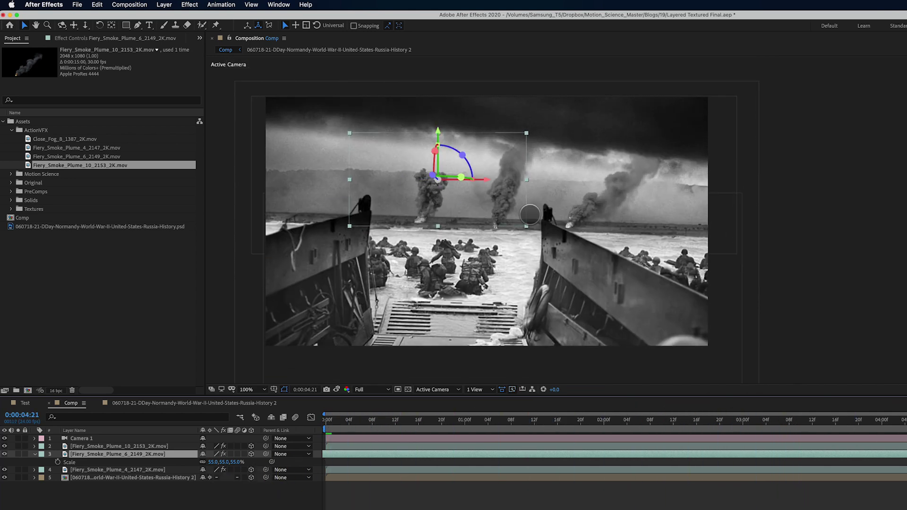
left_click_drag(573, 422, 338, 425)
left_click_drag(398, 425, 249, 467)
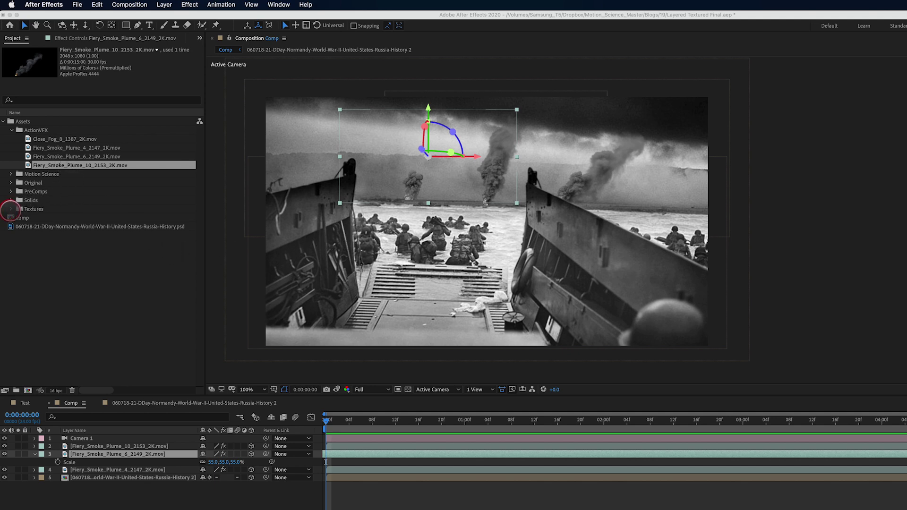
left_click(11, 209)
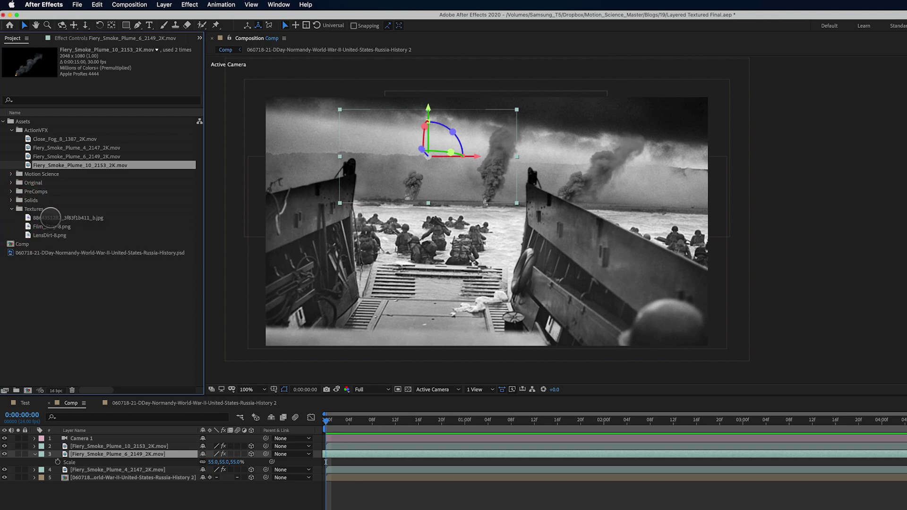
left_click(50, 218)
left_click_drag(47, 218, 109, 442)
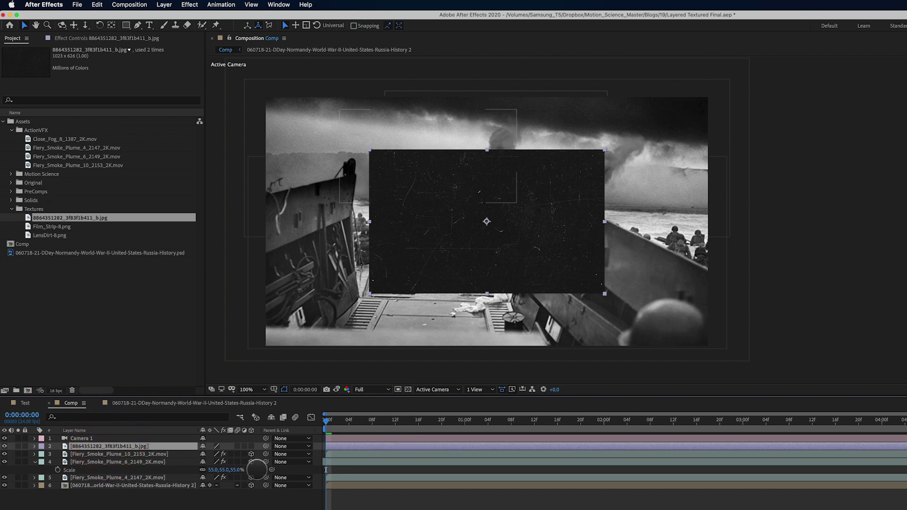
Scale the scratch texture to 180%, make it a 3D layer, and lower it to cover the bottom of the frame.
key("s")
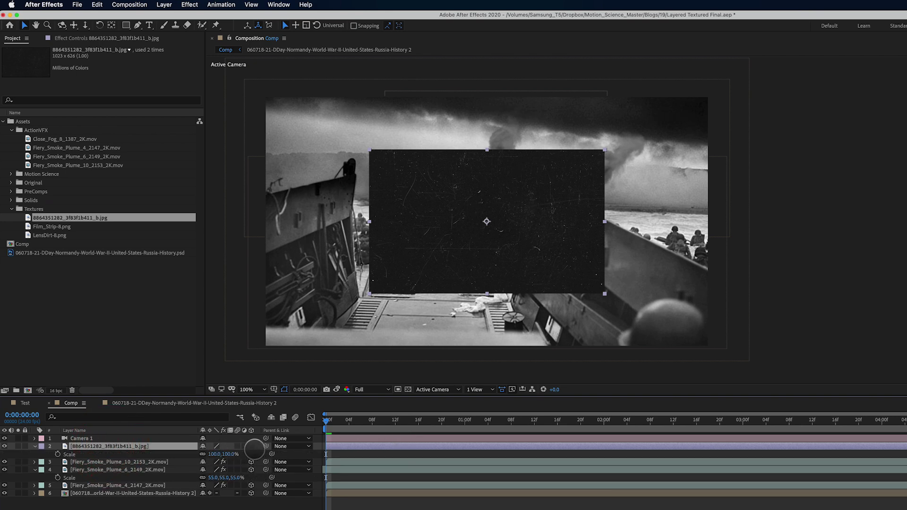
left_click_drag(233, 454, 265, 455)
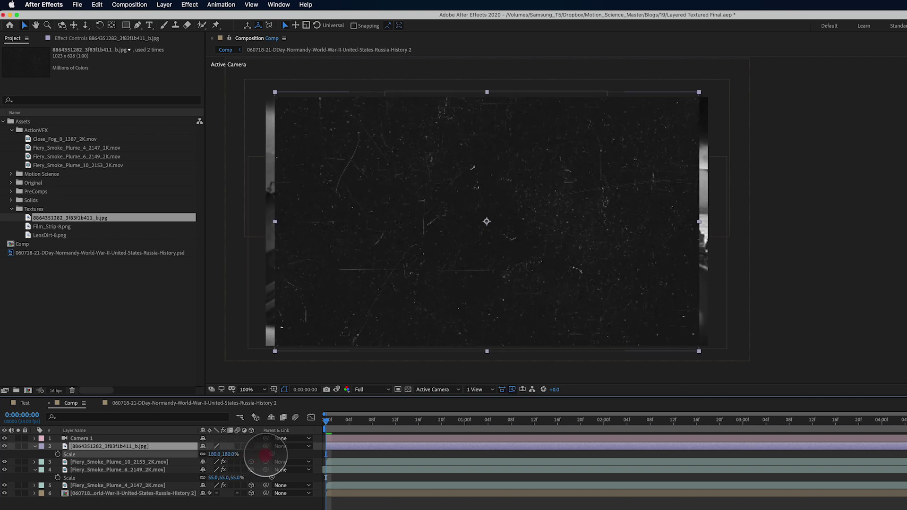
left_click(251, 446)
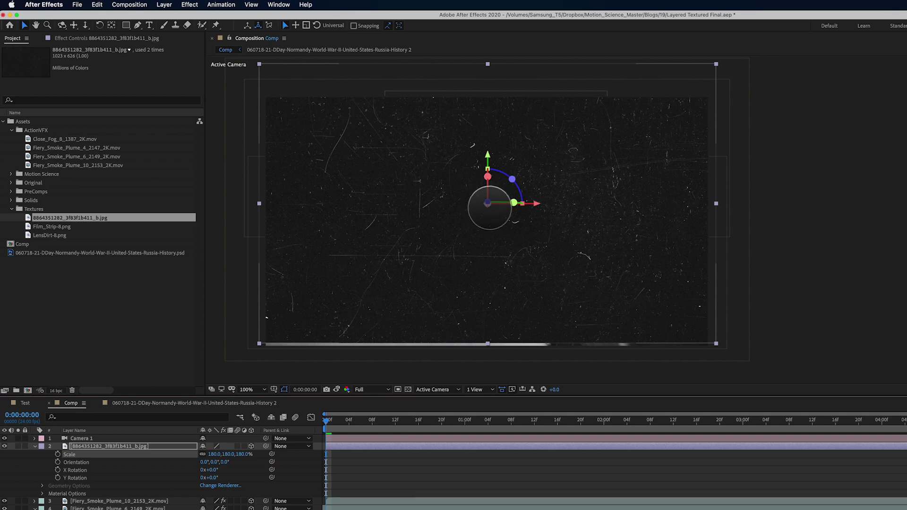
left_click_drag(488, 156, 488, 163)
At 0:00:04:23, shift the scratch texture up and left so it covers the whole frame.
left_click_drag(291, 369, 895, 434)
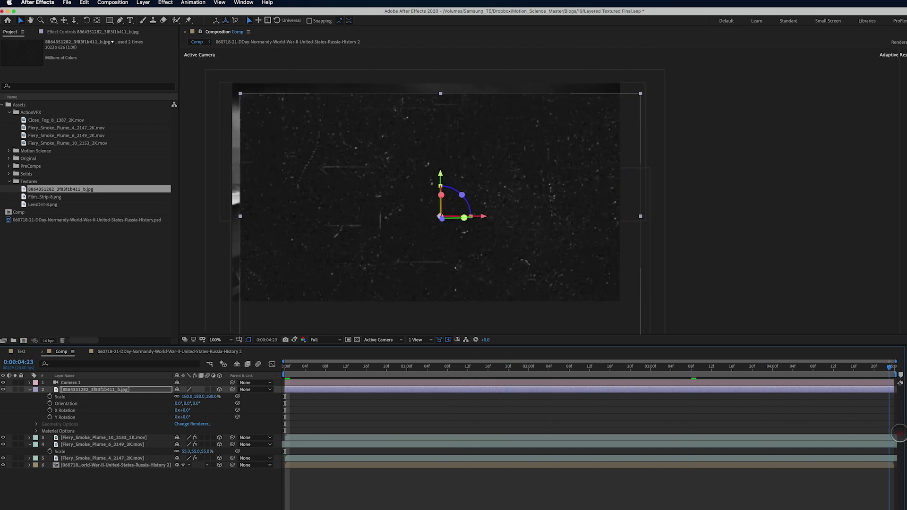
left_click_drag(522, 237, 519, 225)
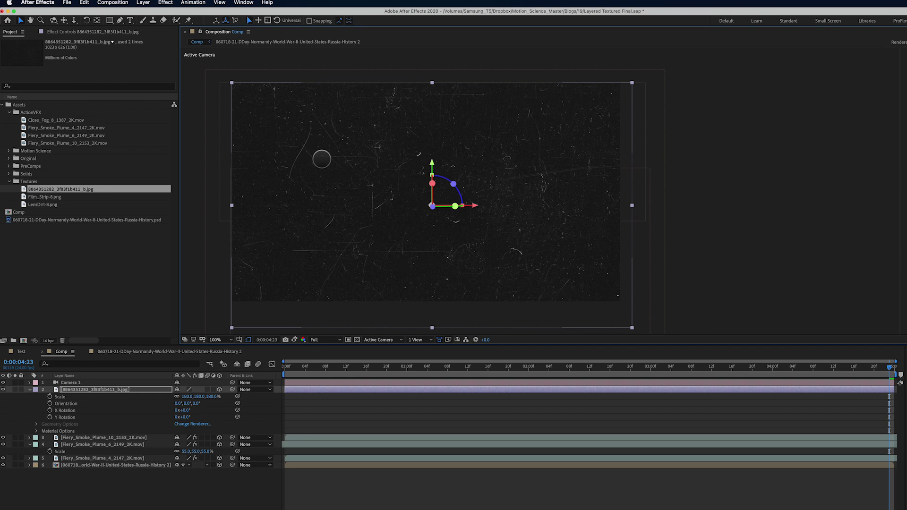
left_click_drag(384, 177, 376, 162)
Enlarge the scratch texture to 186%, nudge it down to fill the first frame, and check its coverage at 0:00:04:23.
left_click_drag(890, 367, 213, 392)
left_click(209, 393)
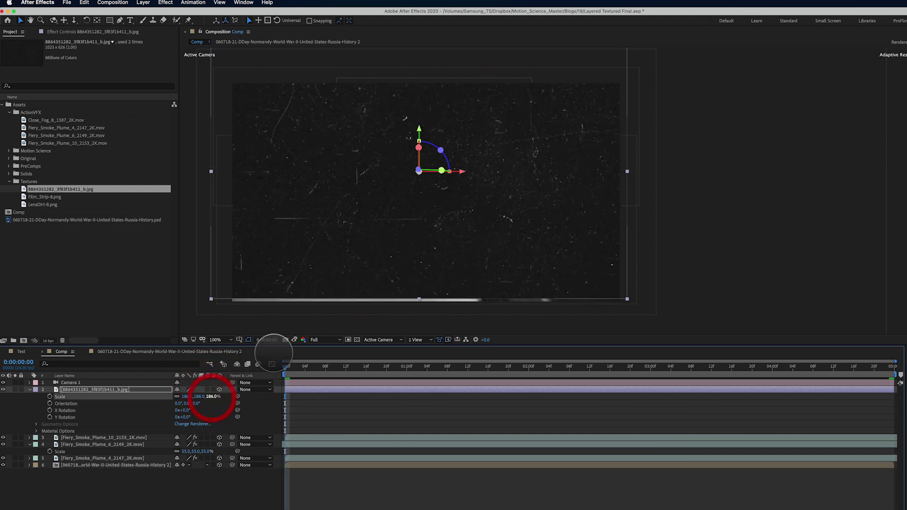
left_click_drag(389, 238, 390, 241)
left_click(389, 242)
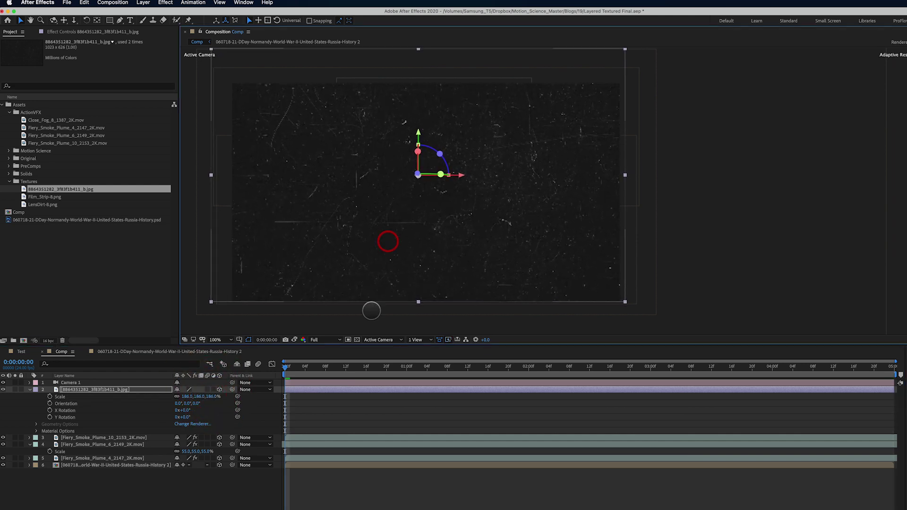
left_click_drag(298, 368, 841, 420)
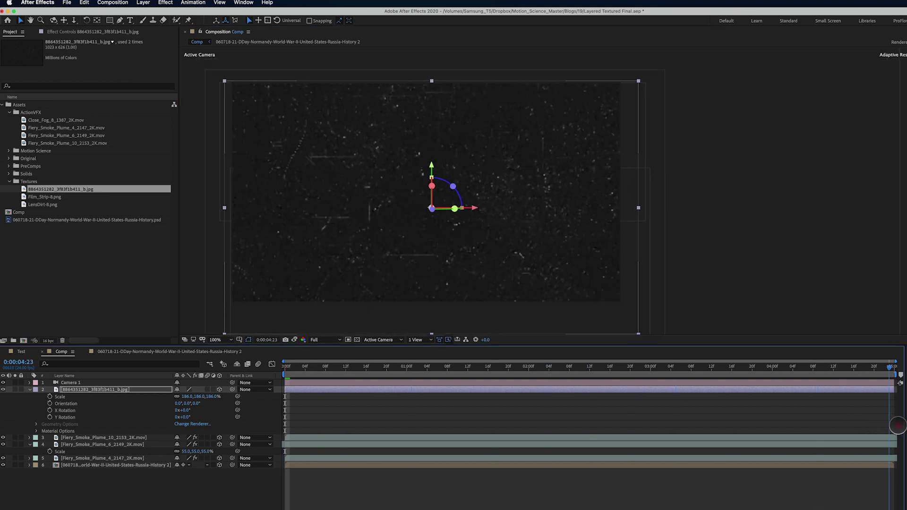
Return to the first frame and set the scratch texture's blending mode to Add.
key("Home")
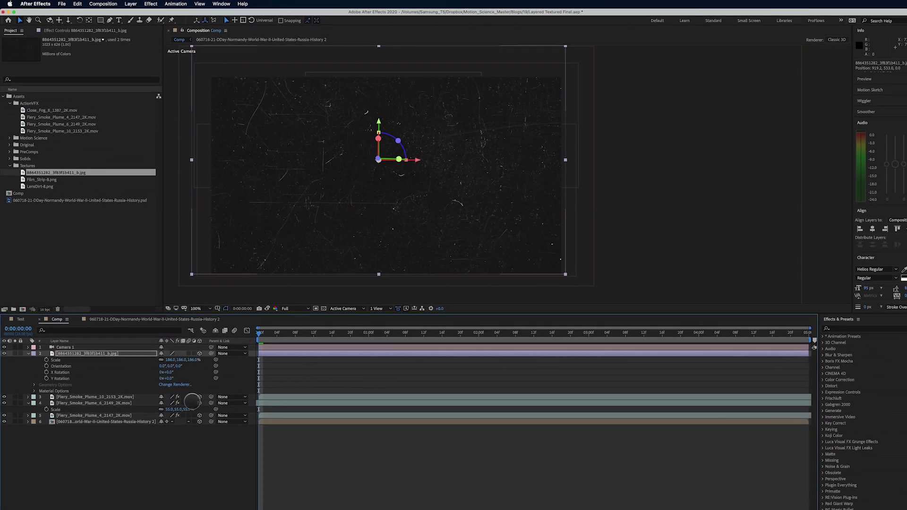
left_click(179, 504)
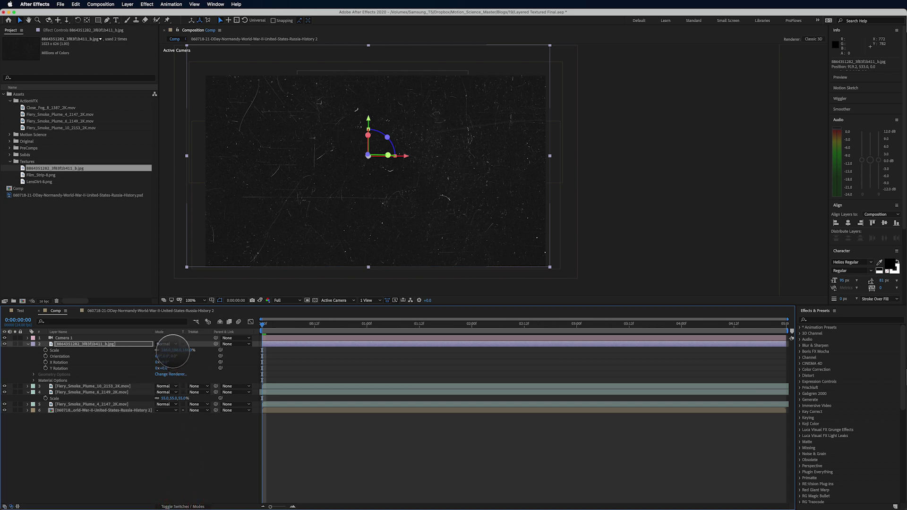
left_click(170, 345)
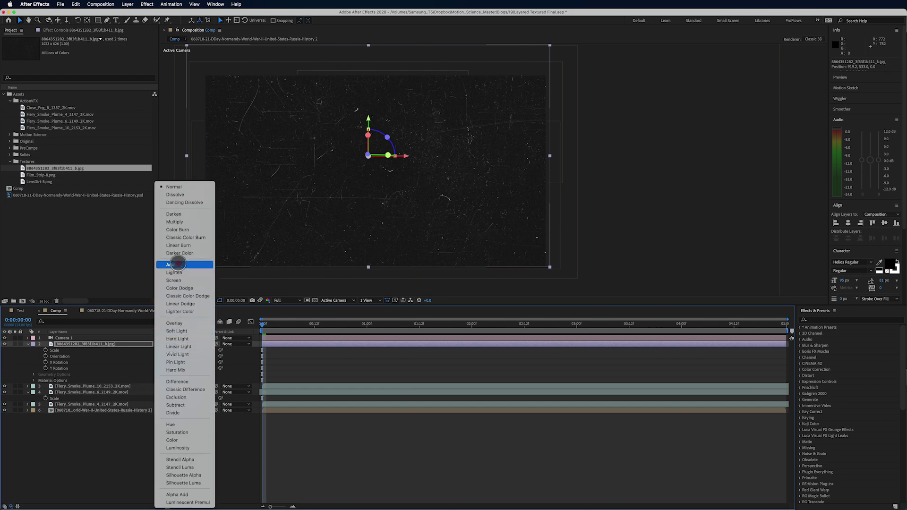
left_click(175, 265)
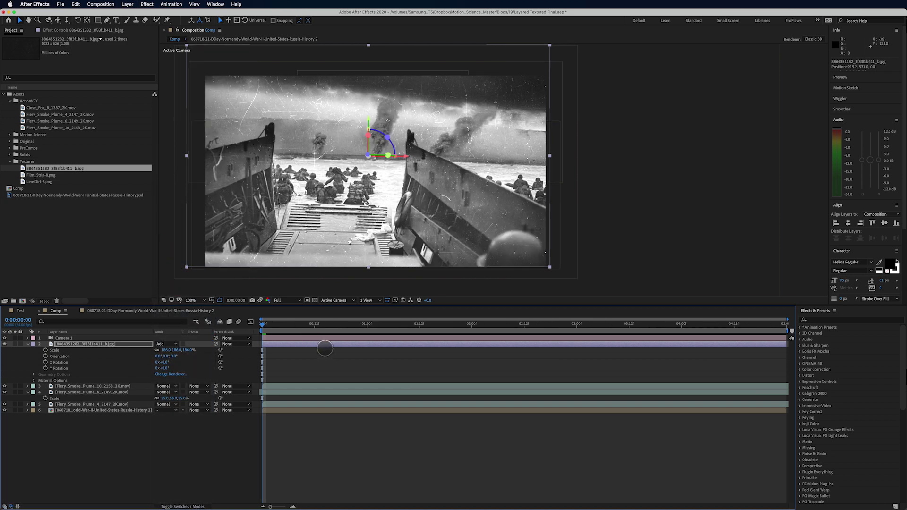
Zoom in to 200% on the right side of the landing craft and scrub the timeline to examine how the scratches move.
left_click_drag(280, 326, 235, 361)
left_click_drag(297, 327, 524, 340)
scroll(495, 255, "up", 1)
key("space")
left_click_drag(513, 257, 462, 179)
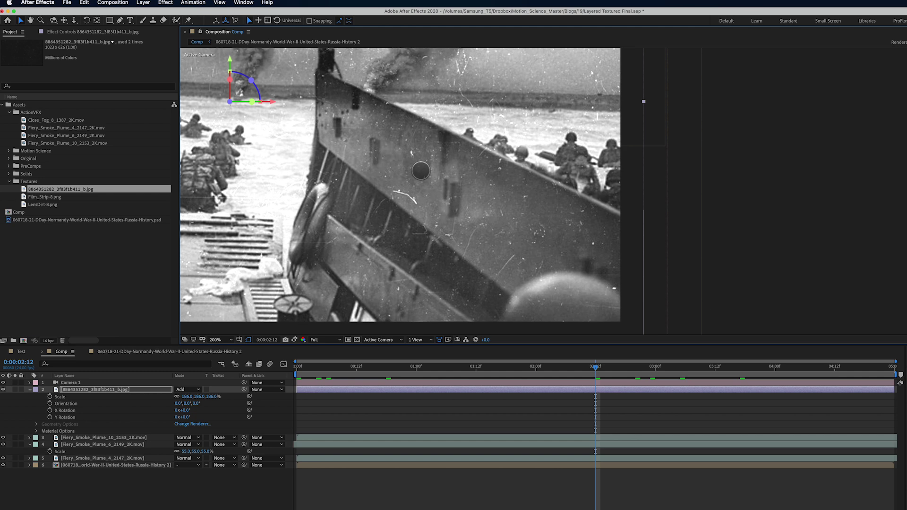
left_click_drag(394, 371, 570, 401)
left_click_drag(634, 411, 874, 430)
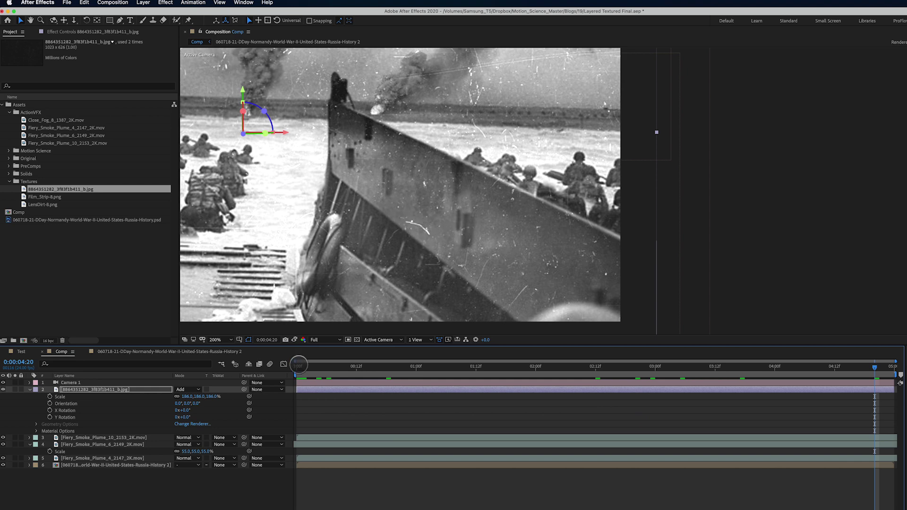
Bring the scratch texture closer to the camera by setting its Z Position to -1000.
key("p")
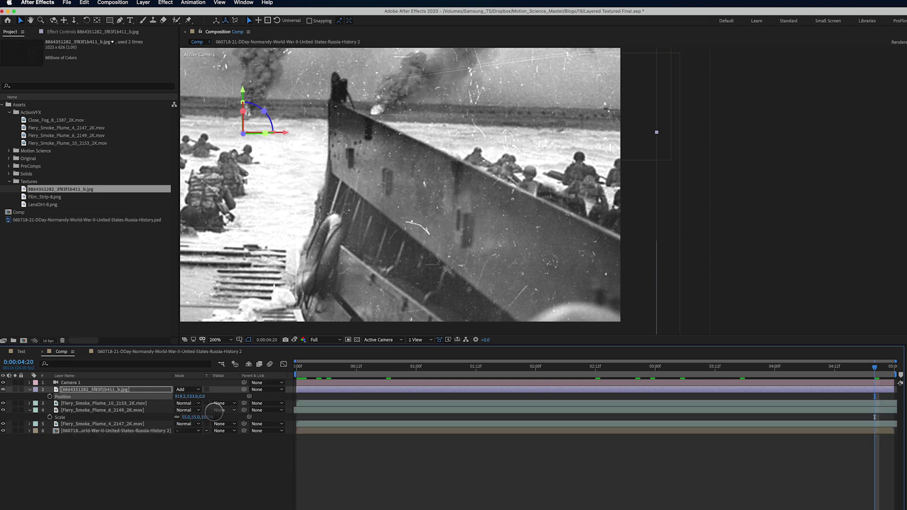
left_click_drag(202, 397, 56, 410)
left_click(208, 397)
type("-100")
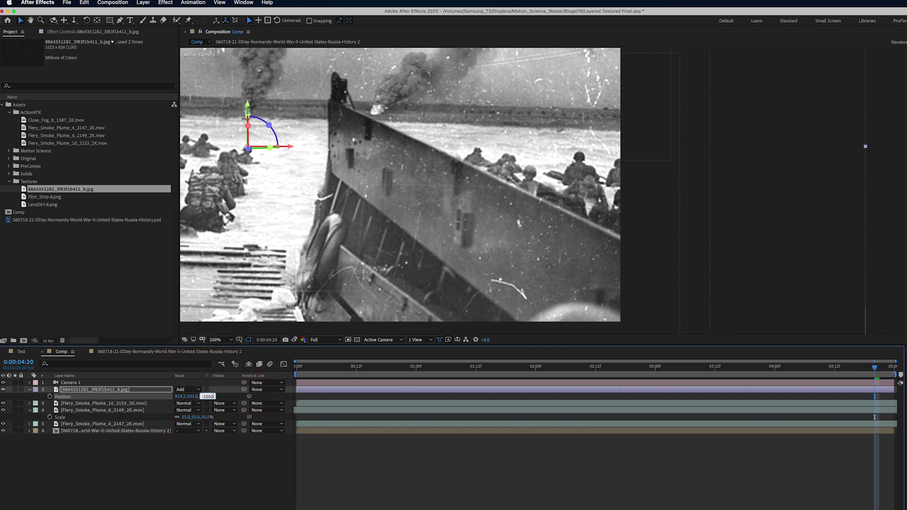
Confirm the scratch texture's -1000 Z Position, reduce its Scale to 153%, and check frame coverage back to the first frame.
type("0")
key("Return")
scroll(416, 195, "down", 1)
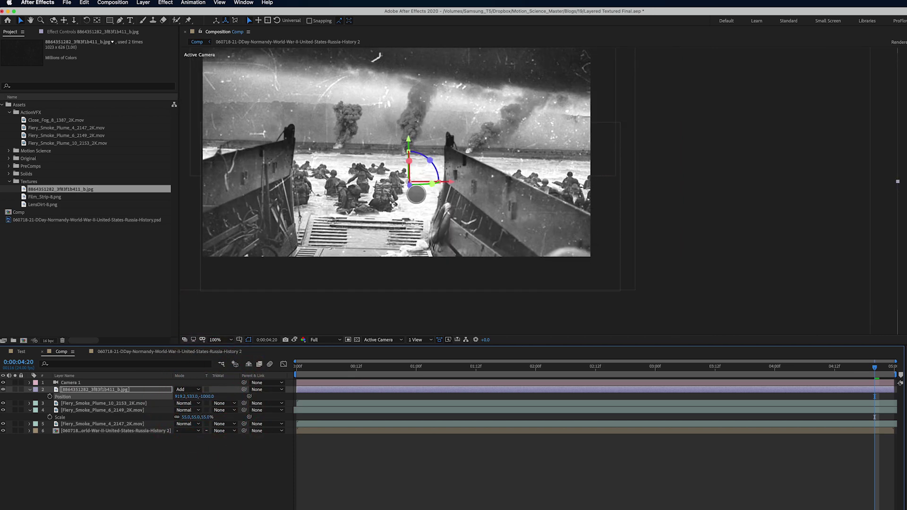
left_click_drag(444, 206, 487, 259)
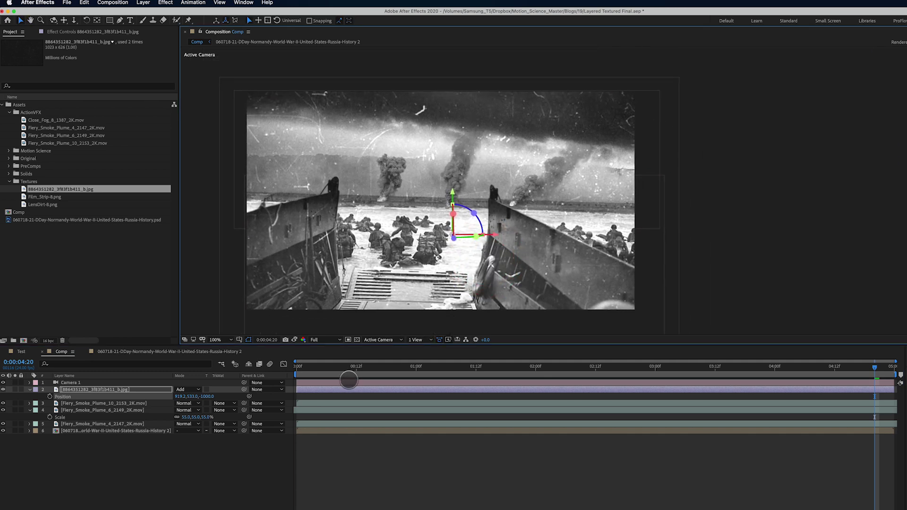
key("s")
left_click_drag(212, 396, 202, 401)
left_click_drag(364, 371, 311, 407)
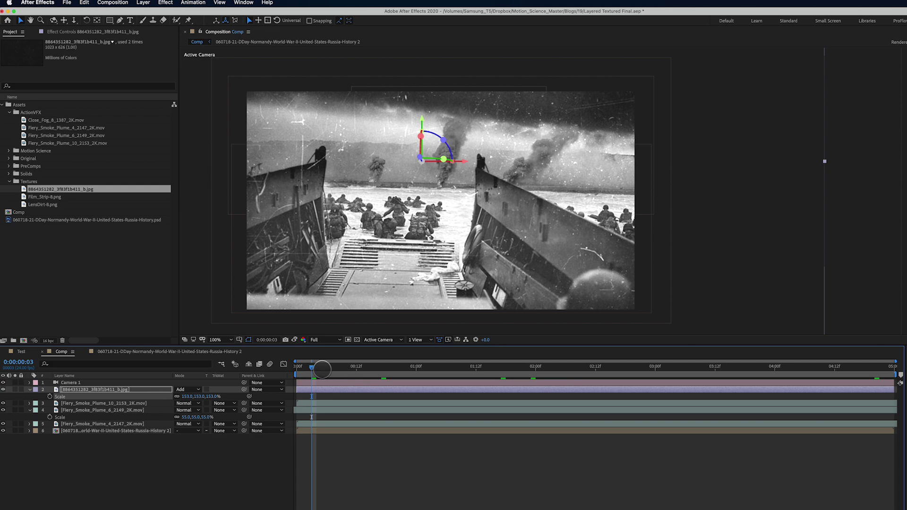
left_click_drag(265, 367, 271, 385)
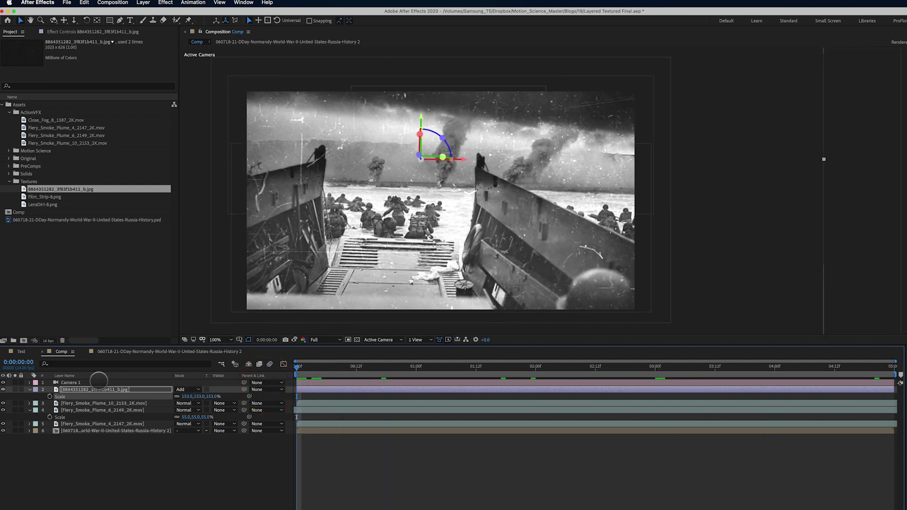
Turn on Depth of Field for Camera 1 and set its Aperture to 100 pixels.
left_click(81, 382)
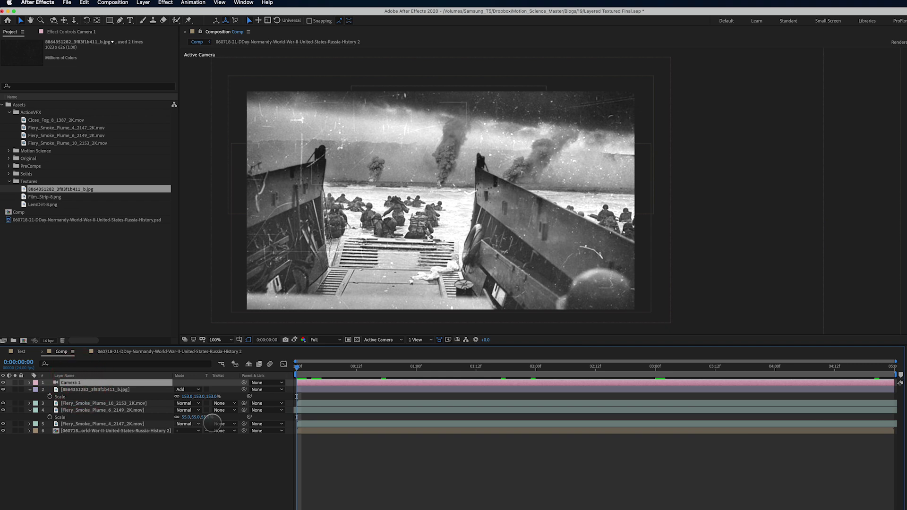
left_click_drag(325, 367, 461, 407)
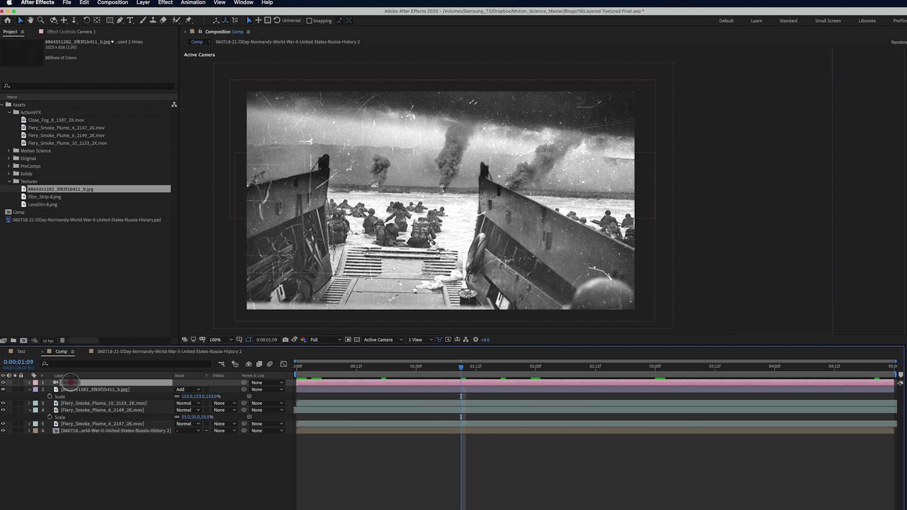
key("a")
key("a")
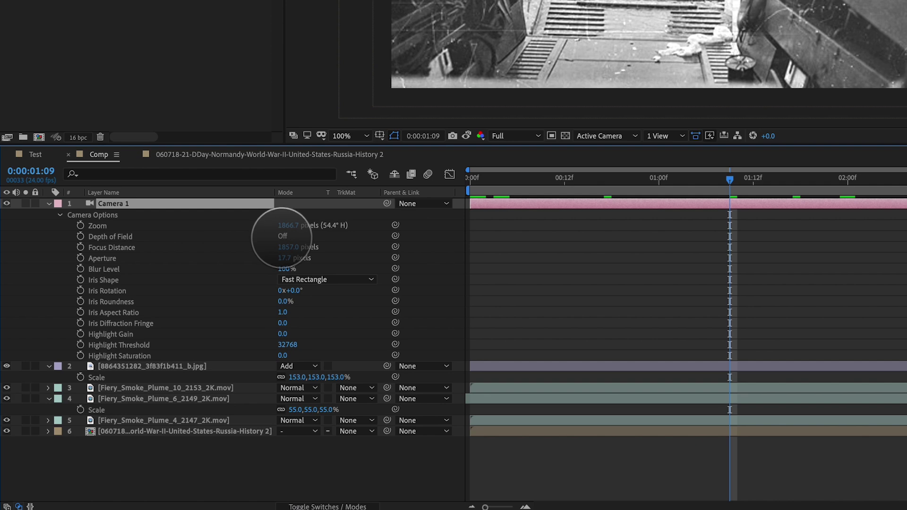
left_click(282, 236)
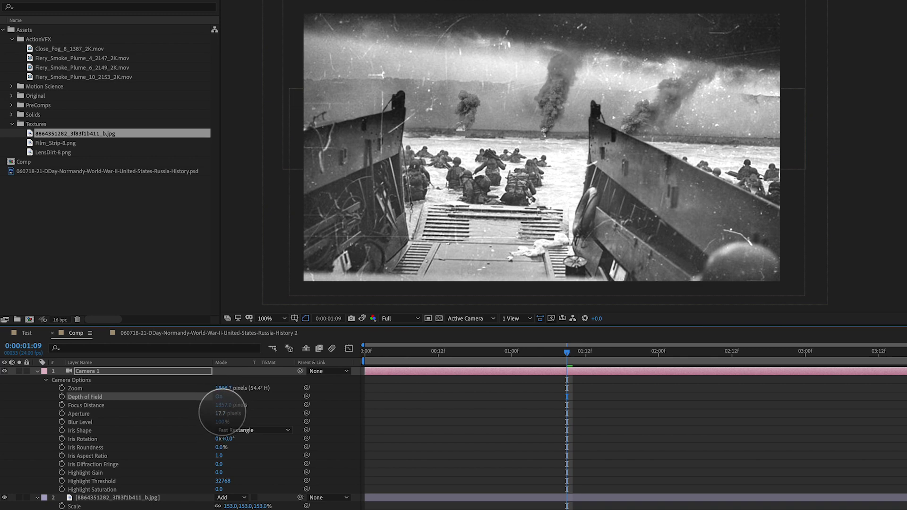
left_click_drag(221, 414, 253, 415)
left_click(221, 414)
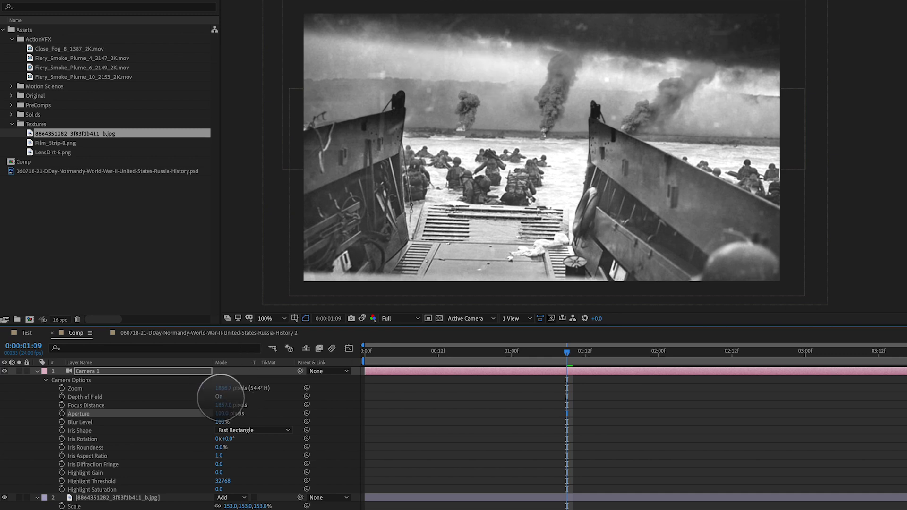
Compare the scratches with Depth of Field off and on at 200% zoom, and scrub the timeline to examine the blur.
left_click(219, 397)
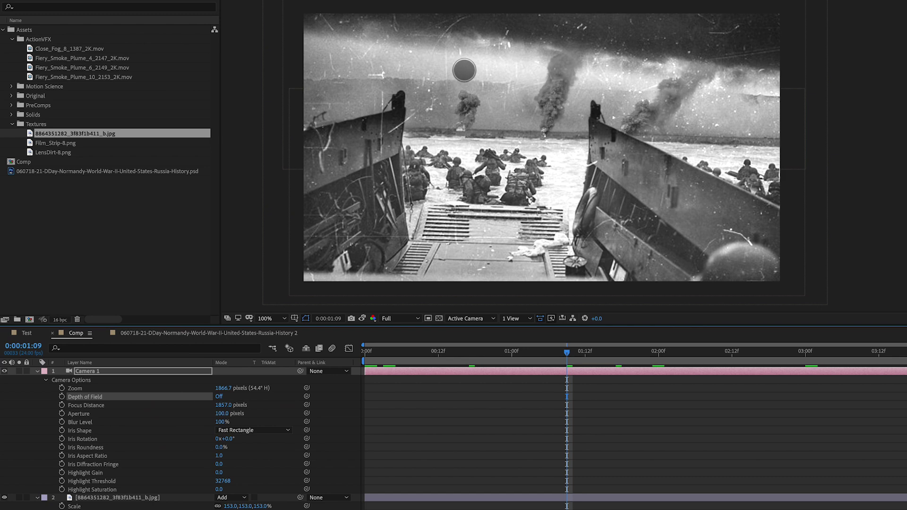
key("period")
left_click_drag(466, 71, 674, 196)
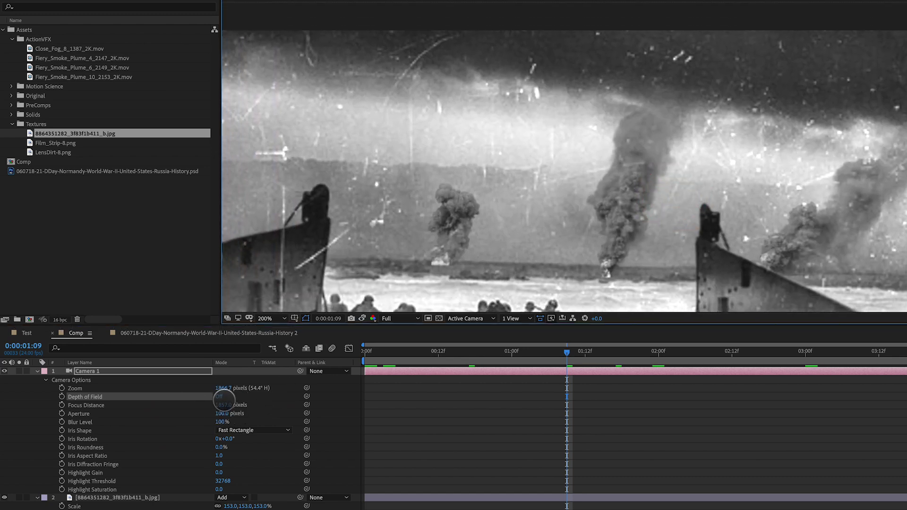
left_click(220, 397)
left_click(221, 398)
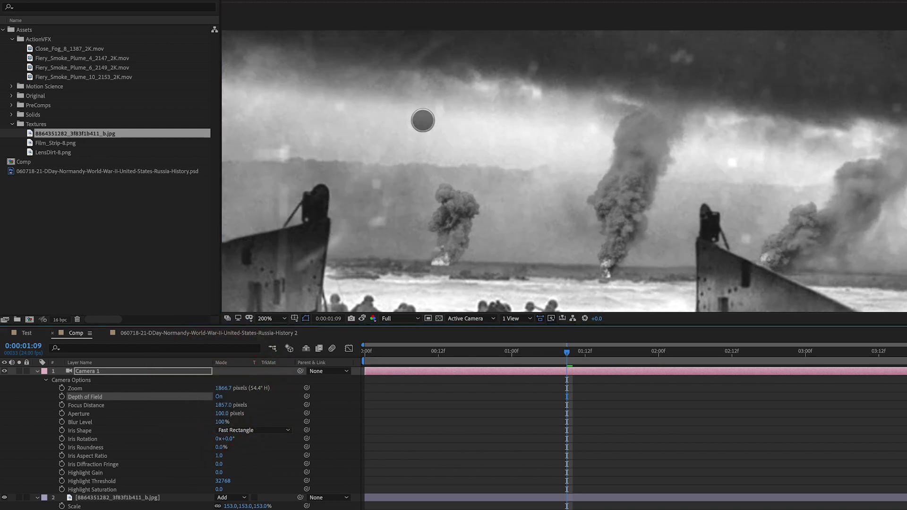
scroll(481, 139, "down", 1)
left_click_drag(540, 184, 473, 115)
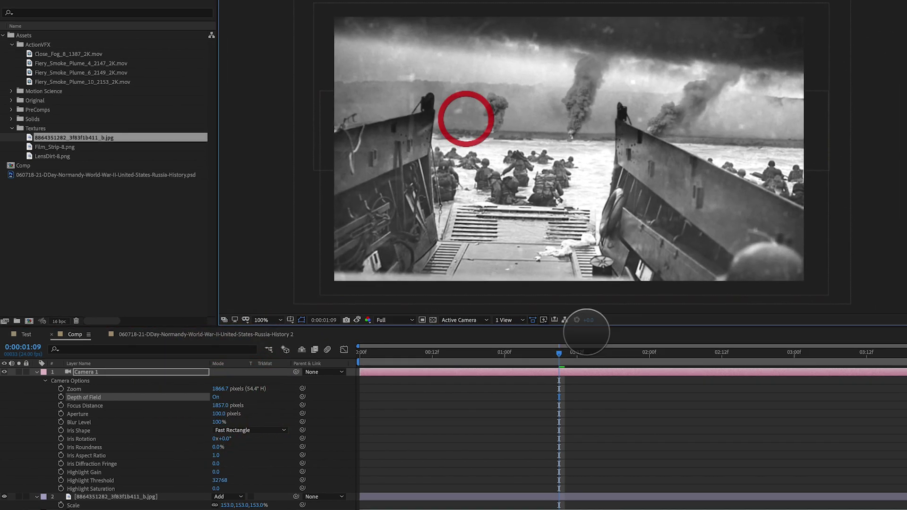
left_click_drag(562, 361, 617, 366)
left_click_drag(510, 377, 241, 426)
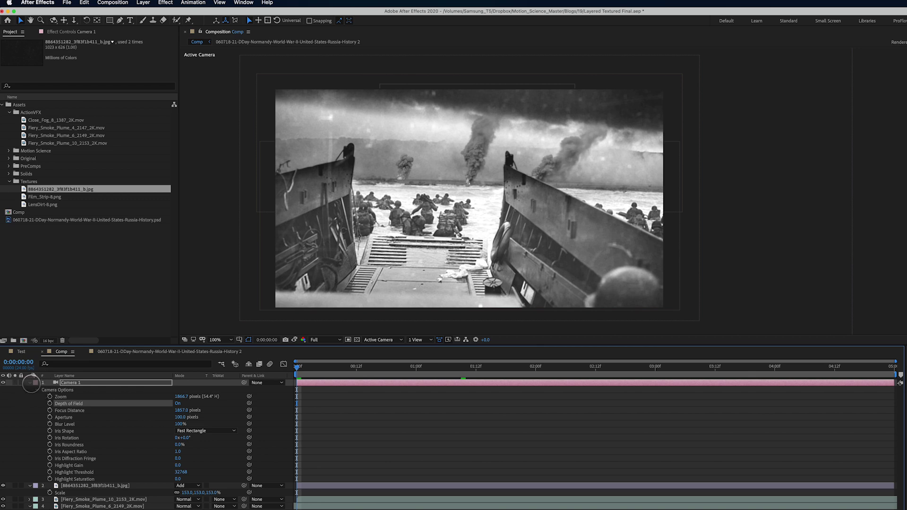
Add Film_Strip-8.png above the scratch texture in the comp and make it a 3D layer.
left_click(30, 382)
left_click(73, 390)
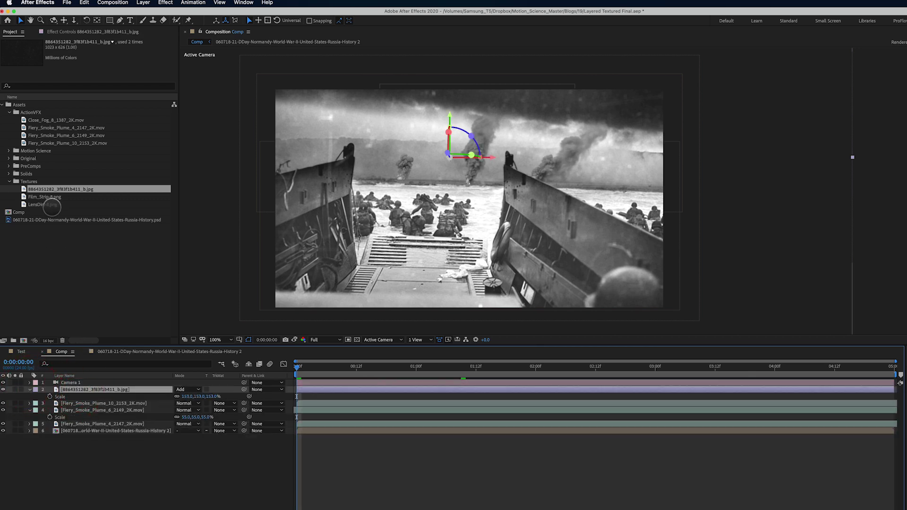
left_click(48, 196)
left_click_drag(84, 370, 86, 385)
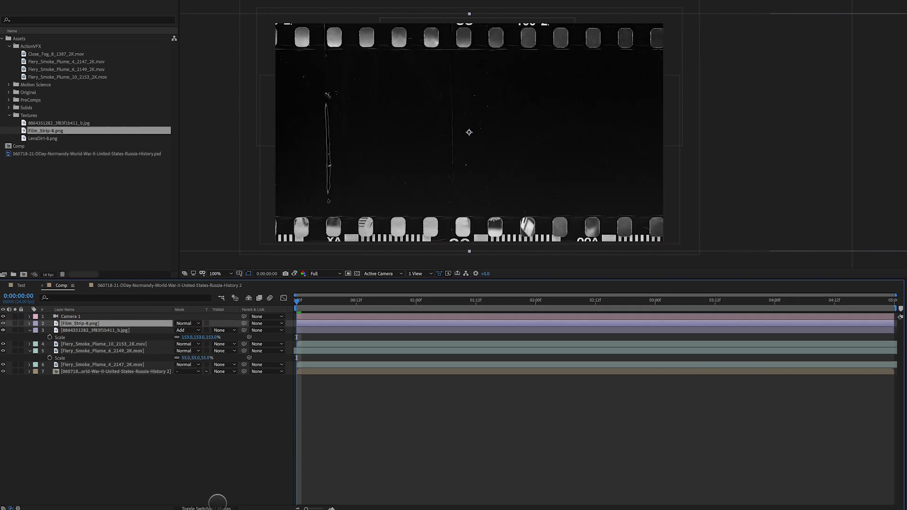
left_click(218, 507)
left_click(219, 323)
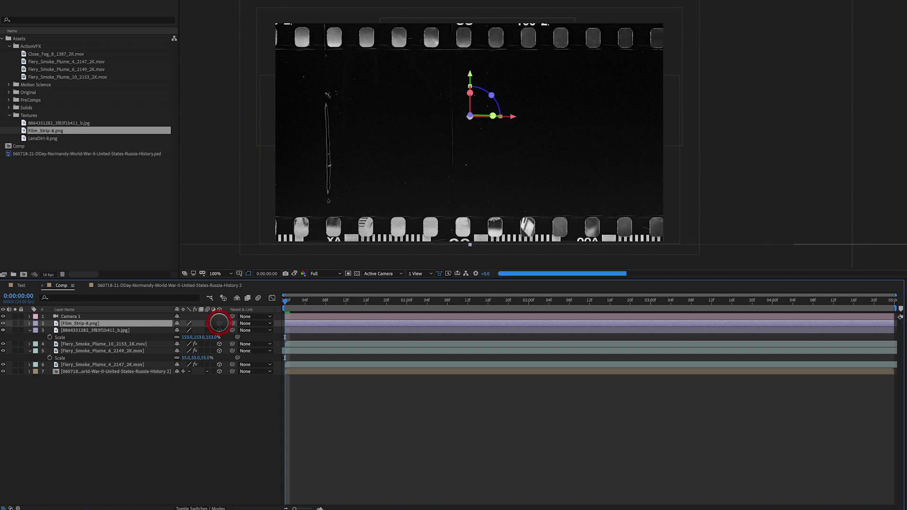
Set the film strip's Z Rotation to 270° and scale it up until it spans the frame's width.
key("r")
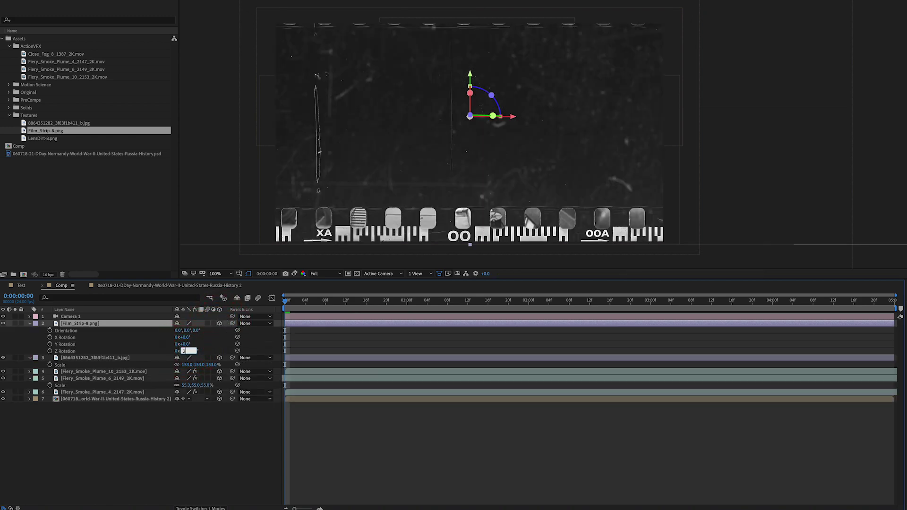
key("Return")
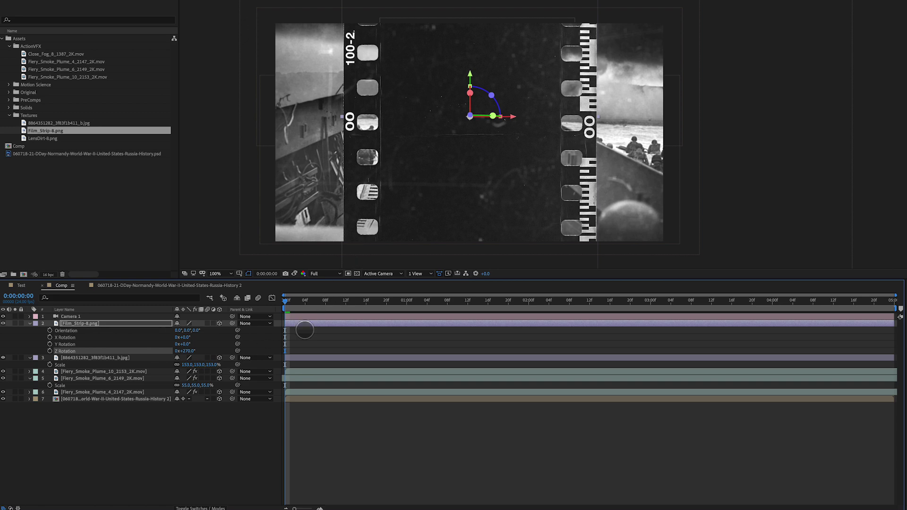
key("s")
left_click_drag(213, 330, 218, 331)
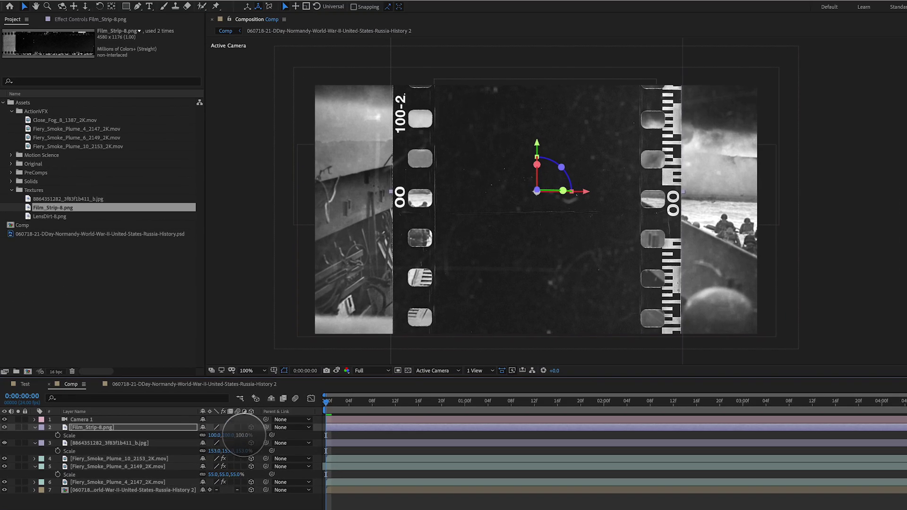
left_click_drag(249, 435, 250, 436)
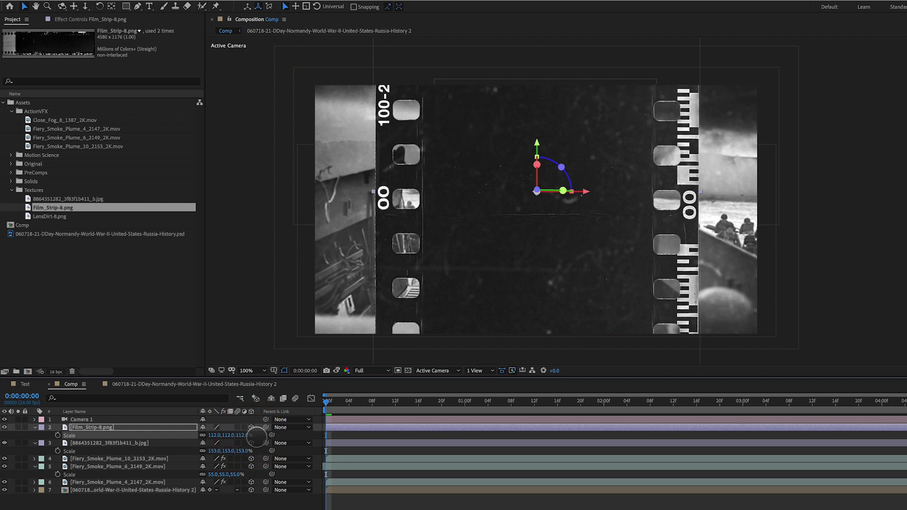
left_click_drag(246, 437, 17, 503)
Set the film strip's Z Position to -1000 and shift it to about X 1189, Y -479, keeping one sprocket column in frame.
key("p")
left_click(235, 435)
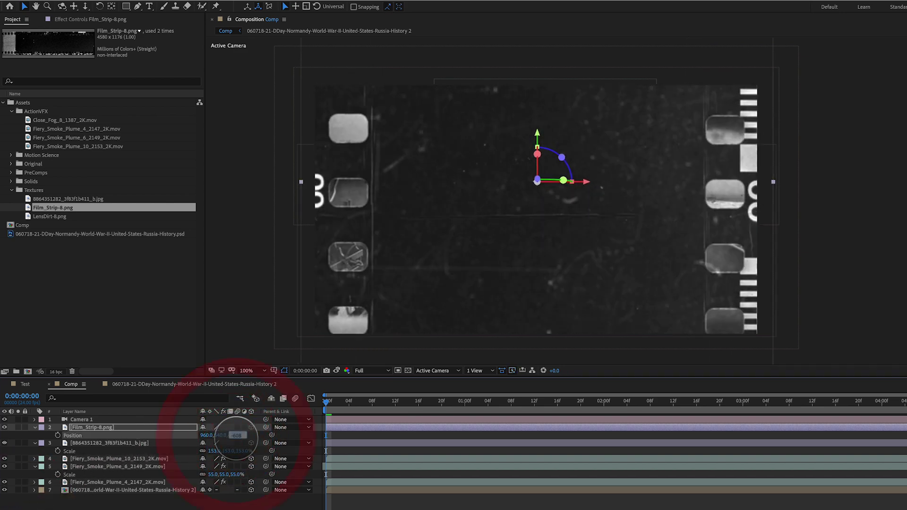
key("Return")
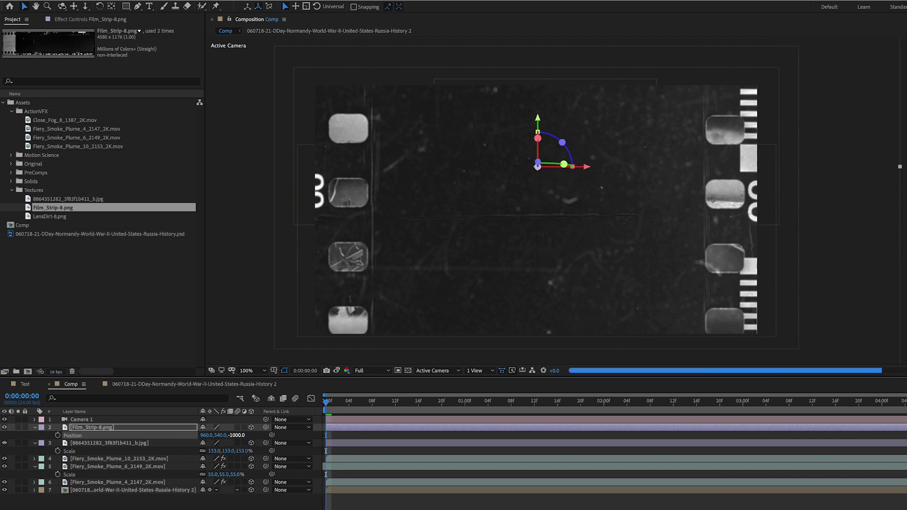
left_click_drag(567, 165, 636, 178)
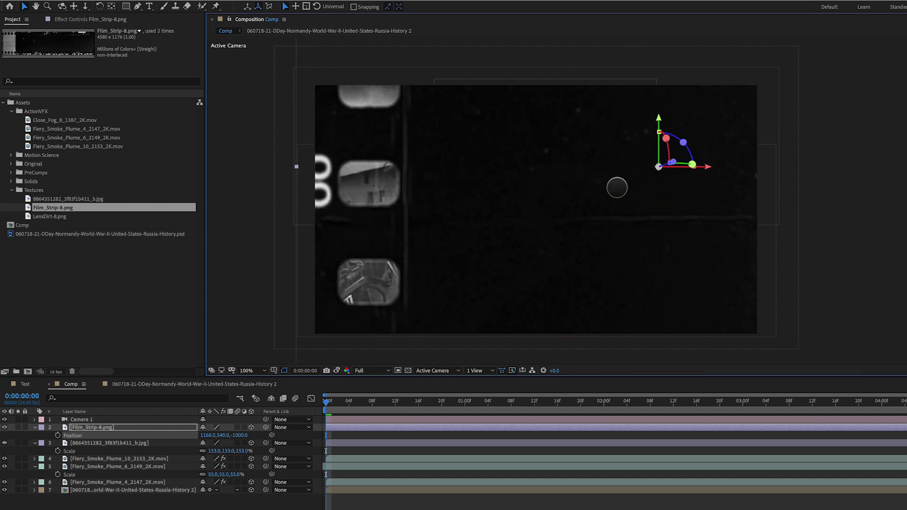
left_click_drag(208, 435, 2, 459)
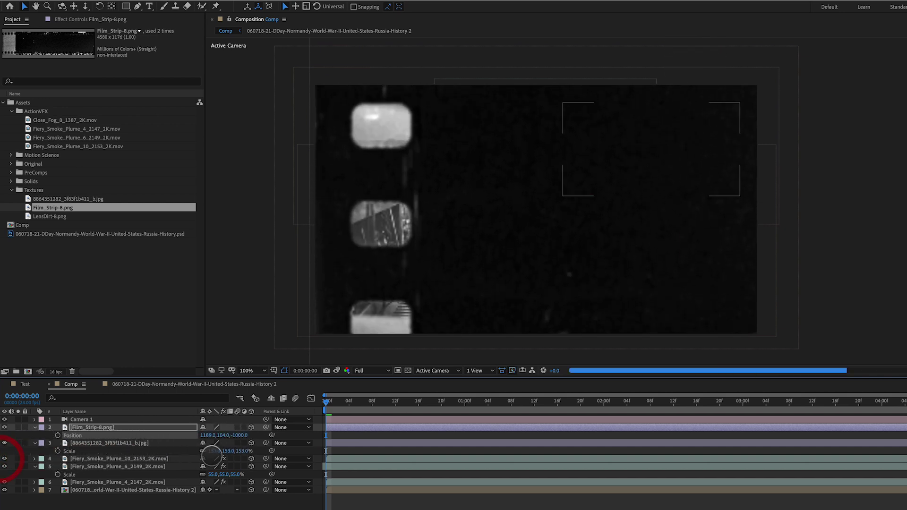
left_click_drag(173, 426, 3, 395)
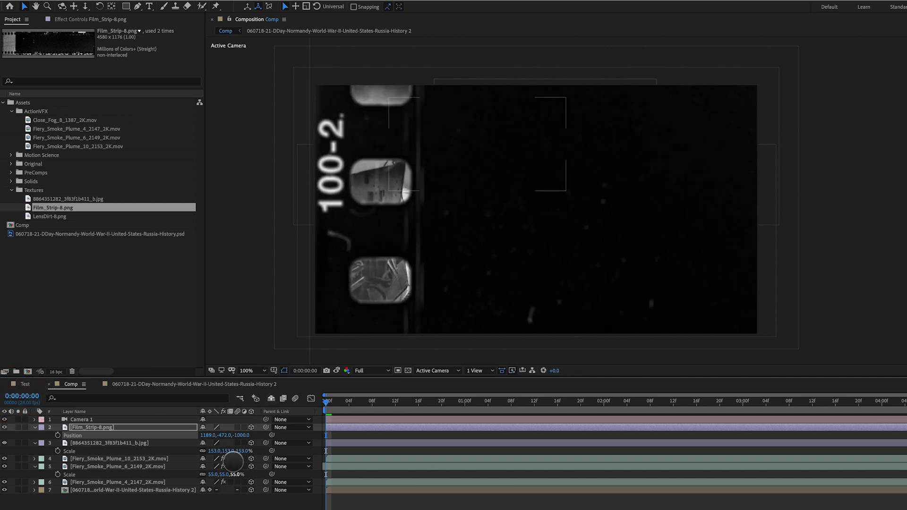
left_click_drag(226, 437, 222, 437)
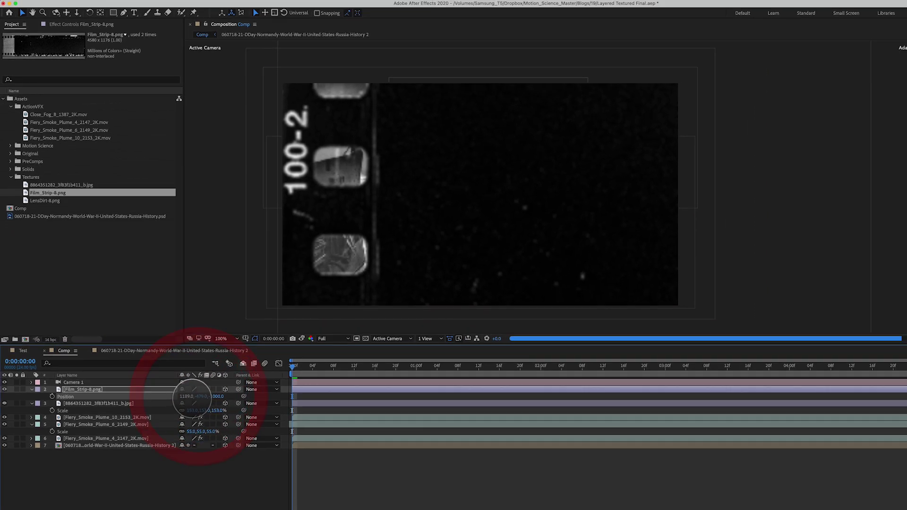
Fine-tune the film strip's position to about X 1153, Y -484, checking its framing between the first frame and 0:00:04:23.
left_click_drag(276, 328, 839, 383)
left_click_drag(161, 349, 137, 353)
key("space")
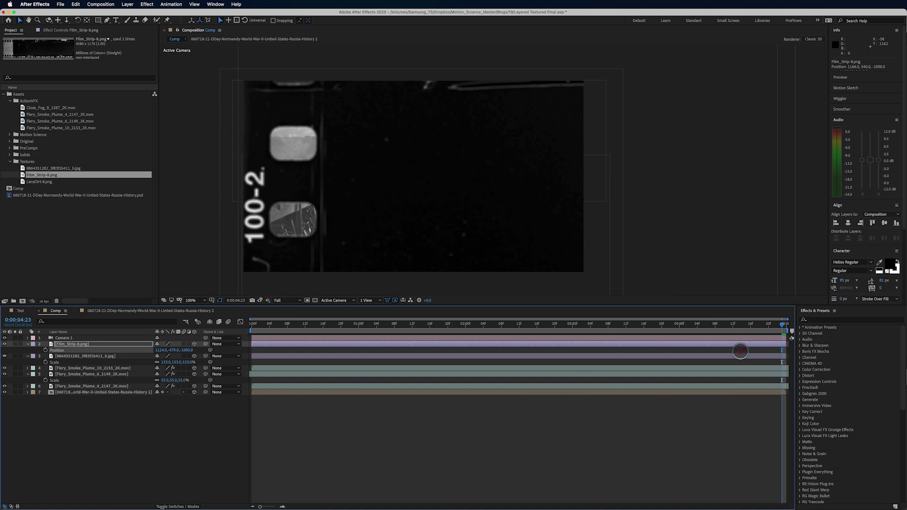
key("space")
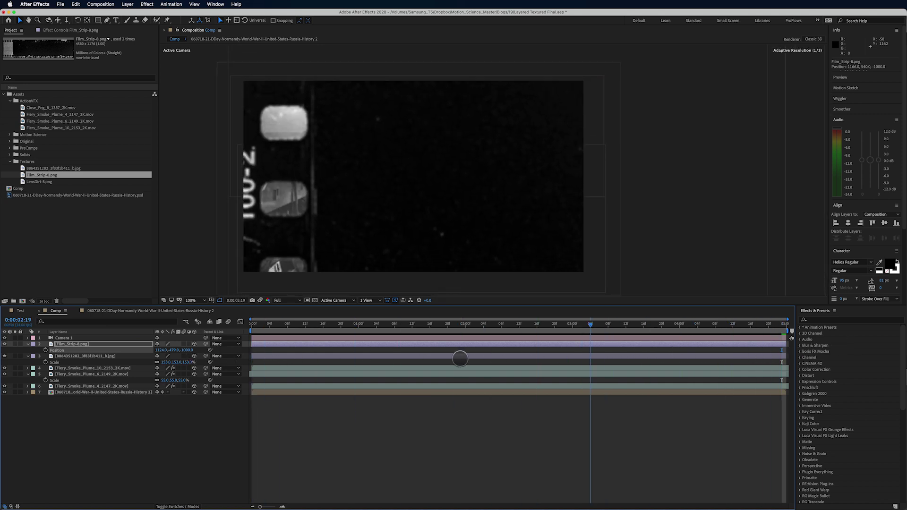
key("space")
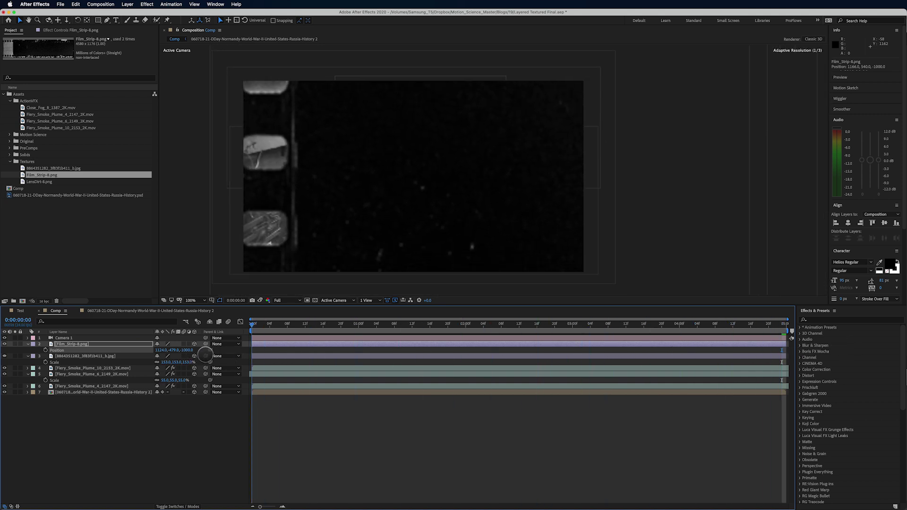
key("space")
left_click_drag(459, 240, 463, 237)
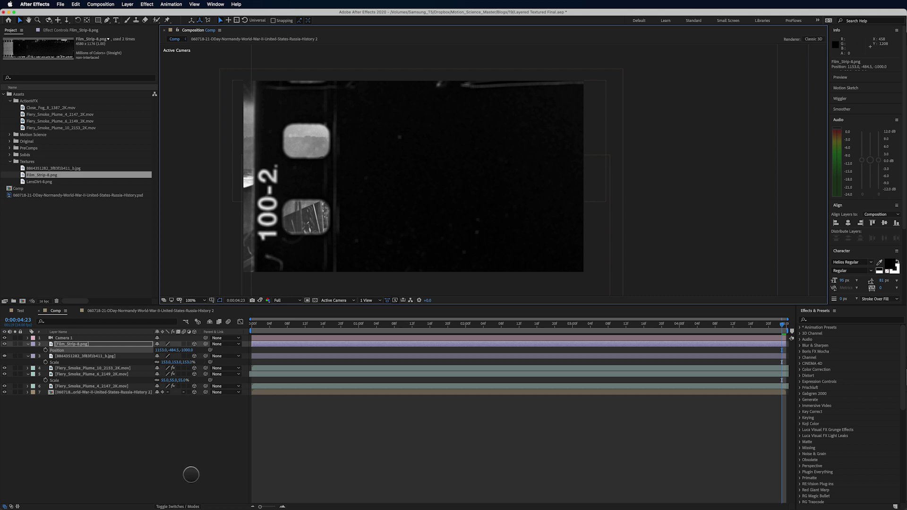
Set the film strip's blending mode to Screen and scrub the timeline to check how it moves over the photo.
left_click(188, 504)
left_click(169, 344)
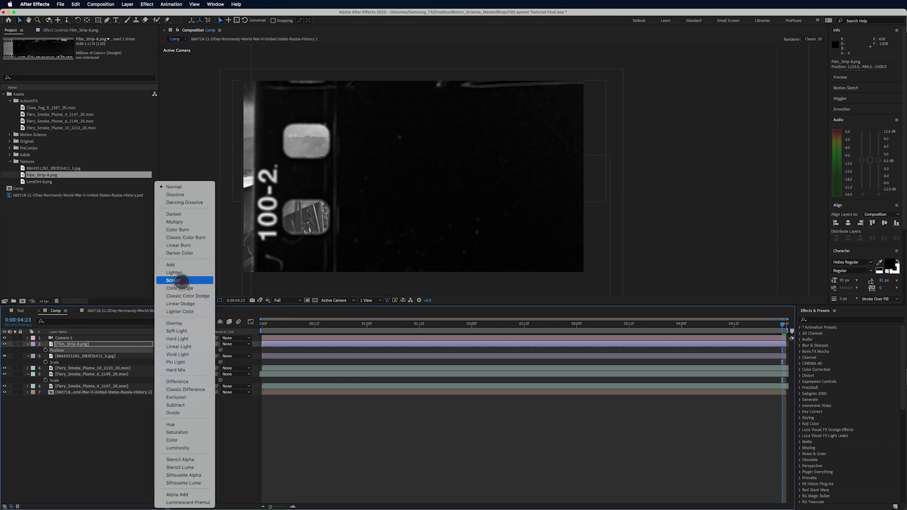
left_click(180, 281)
left_click_drag(292, 325, 807, 370)
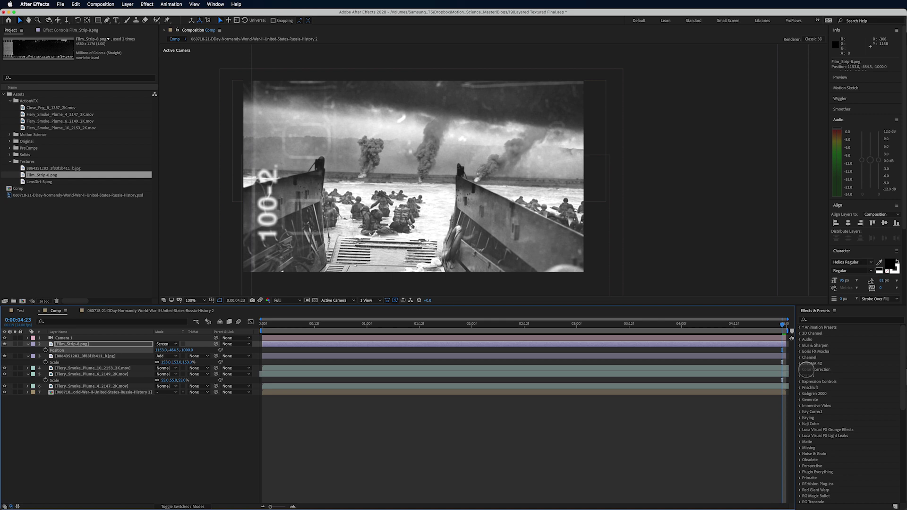
left_click_drag(425, 327, 845, 350)
Collapse the open properties of the film strip, scratch texture and smoke plume layers.
left_click(28, 344)
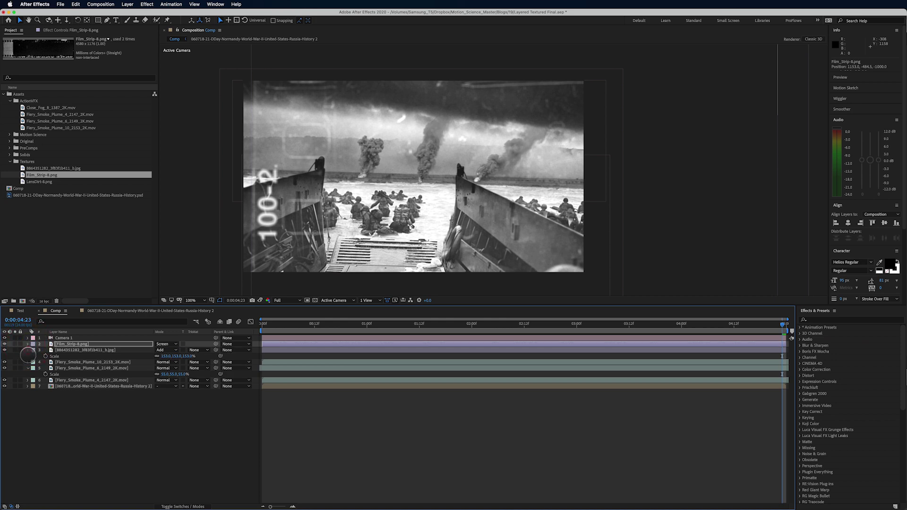
left_click(28, 350)
left_click(28, 362)
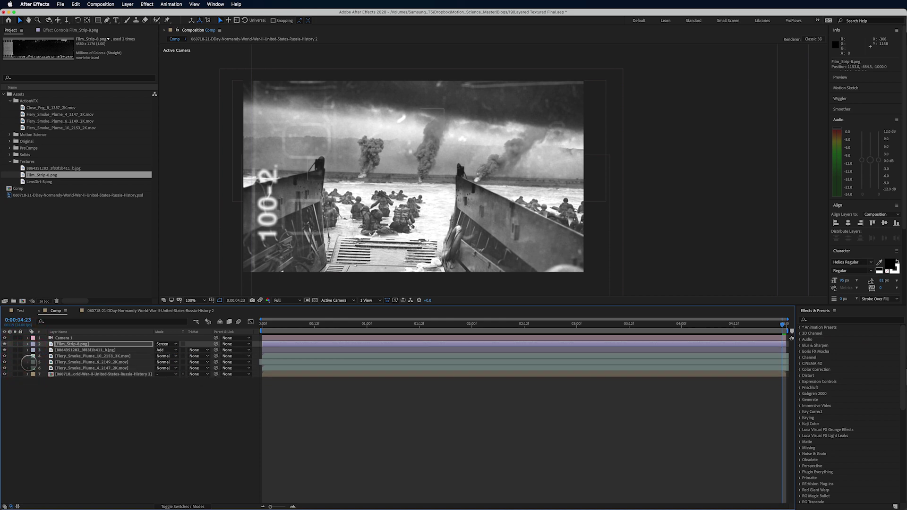
Save the project and add Film_Textures_Dirt_1.mov to the composition directly below Camera 1.
key("super+s")
left_click(59, 169)
left_click(10, 135)
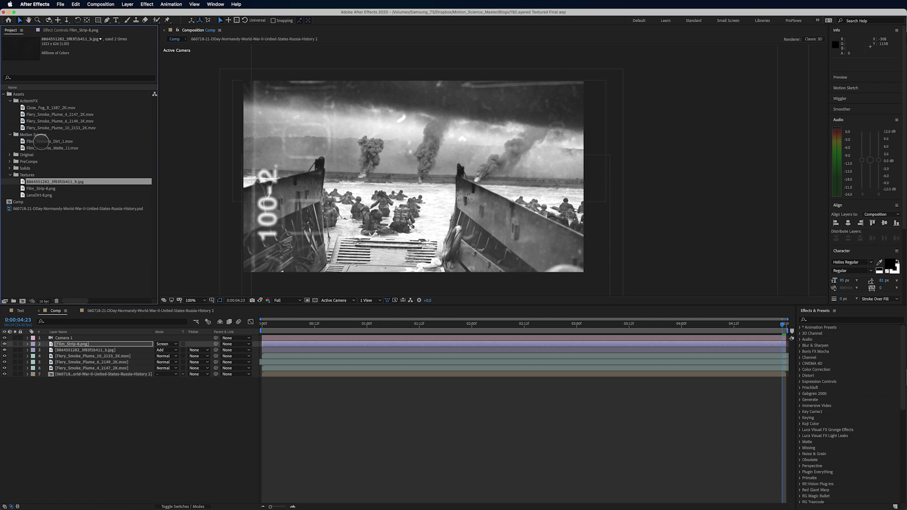
left_click(42, 141)
left_click_drag(45, 140, 95, 343)
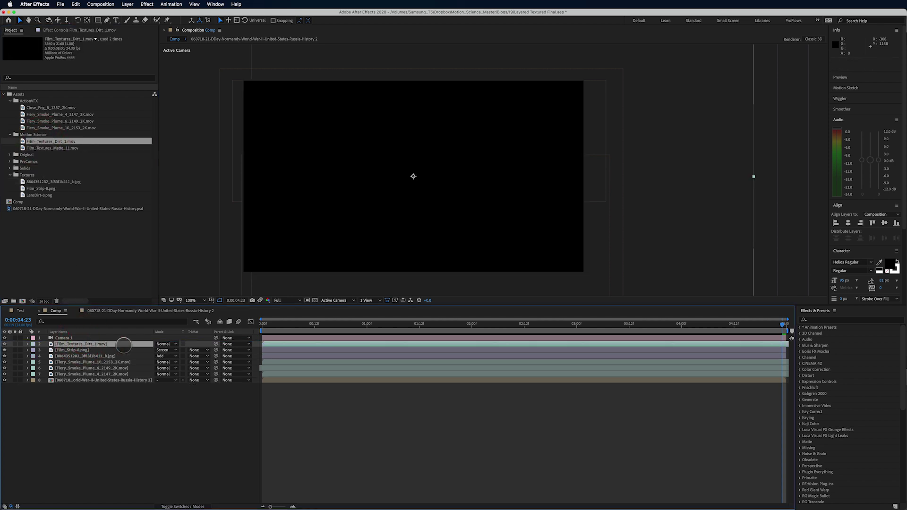
Make the dirt texture a 3D layer and set its blending mode to Screen.
left_click(185, 505)
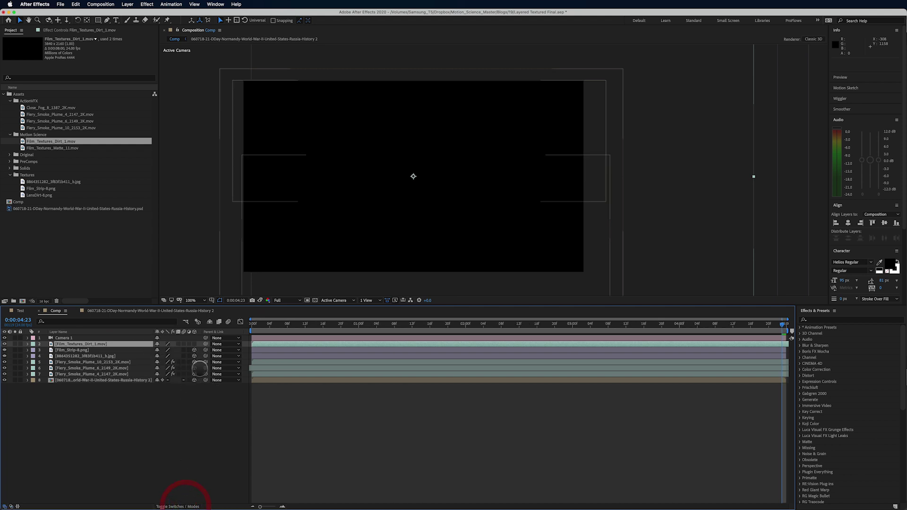
left_click(194, 344)
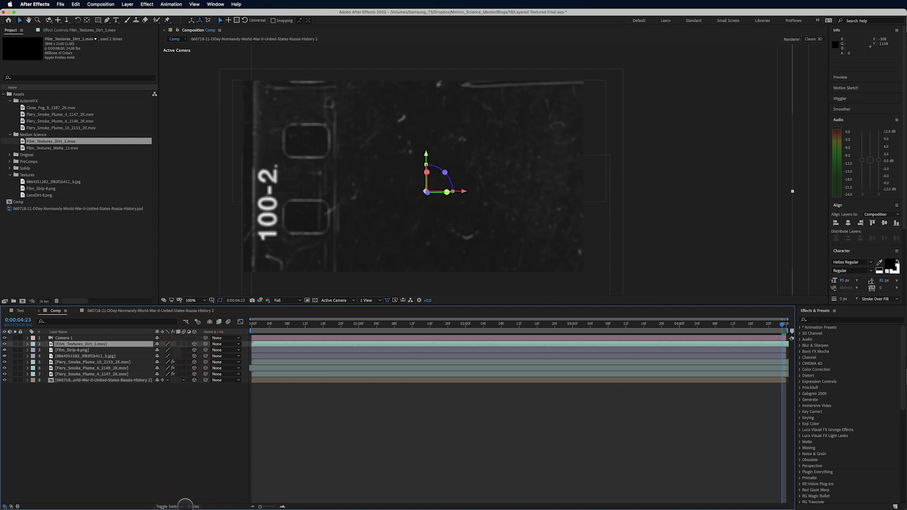
left_click(185, 505)
left_click(166, 344)
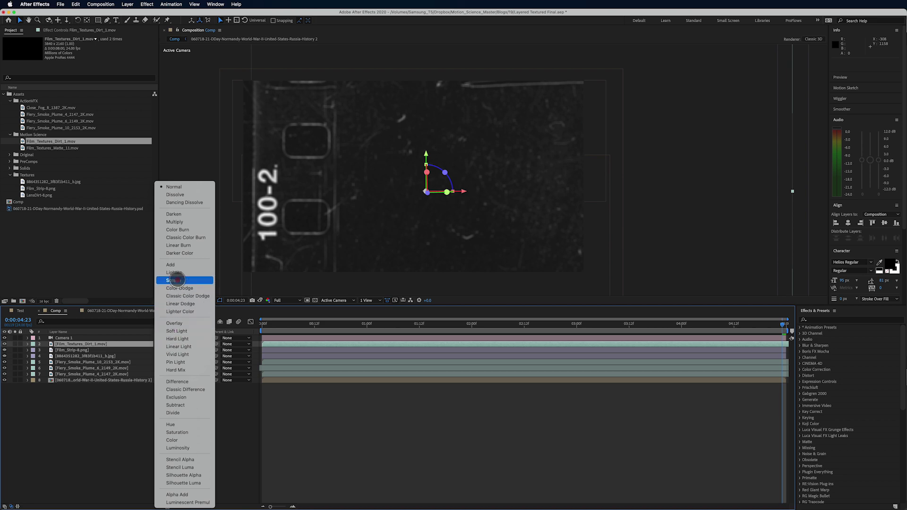
left_click(174, 280)
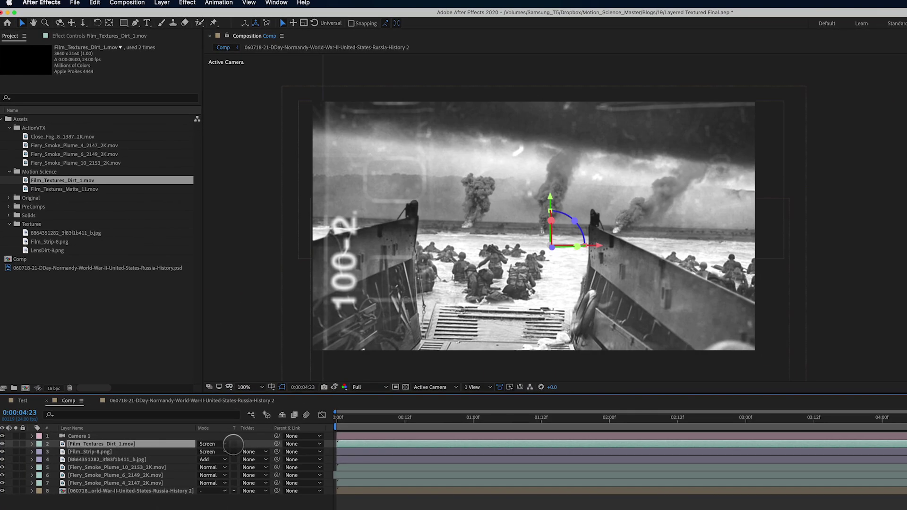
Set the dirt texture's Z Position to -1000 and scale it down to 25%.
key("p")
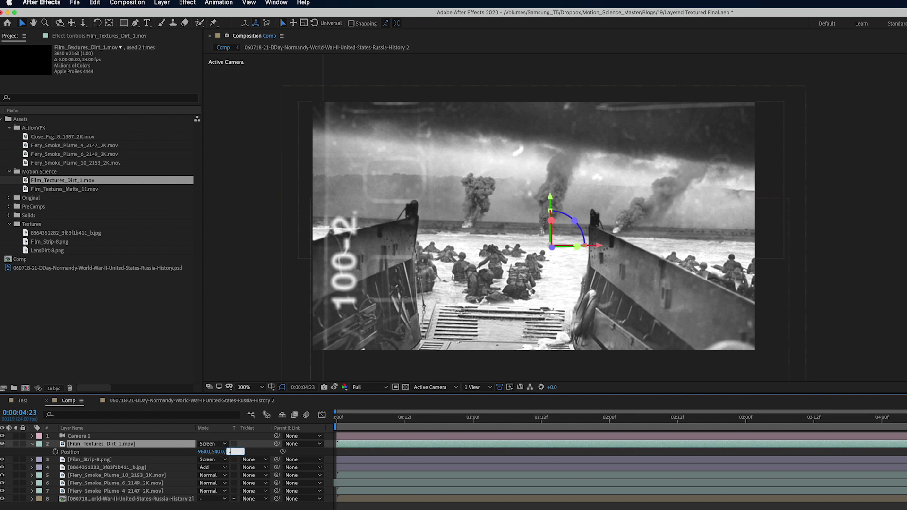
key("Return")
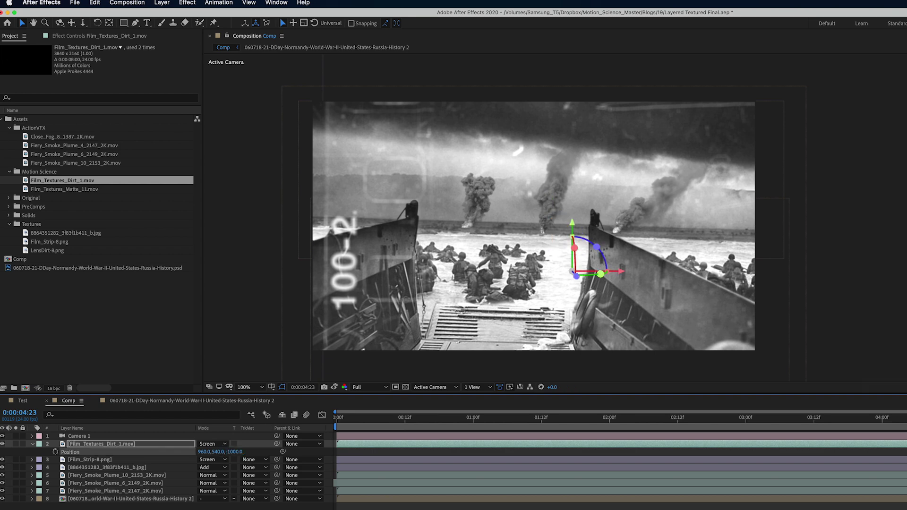
key("s")
left_click_drag(237, 452, 219, 466)
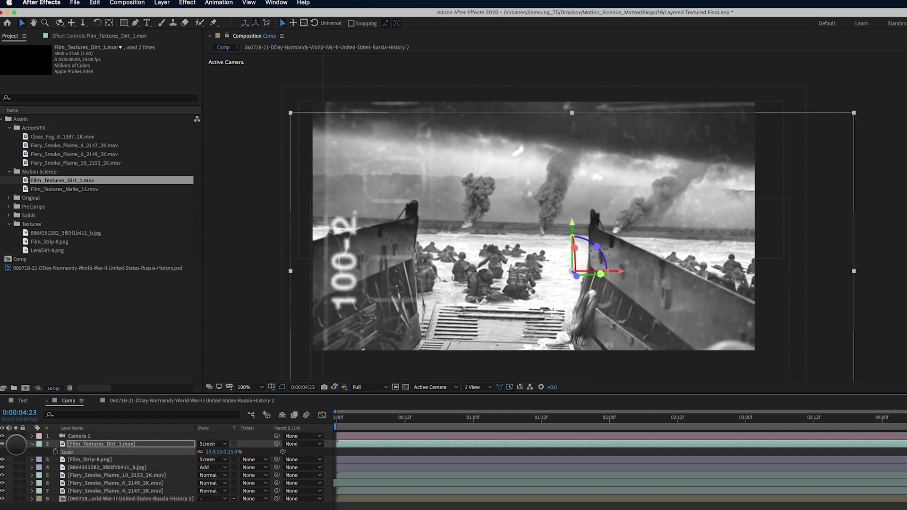
Solo the dirt texture and scrub through the timeline to examine its coverage and motion, then turn solo off at the first frame.
left_click(16, 444)
left_click_drag(354, 420, 314, 376)
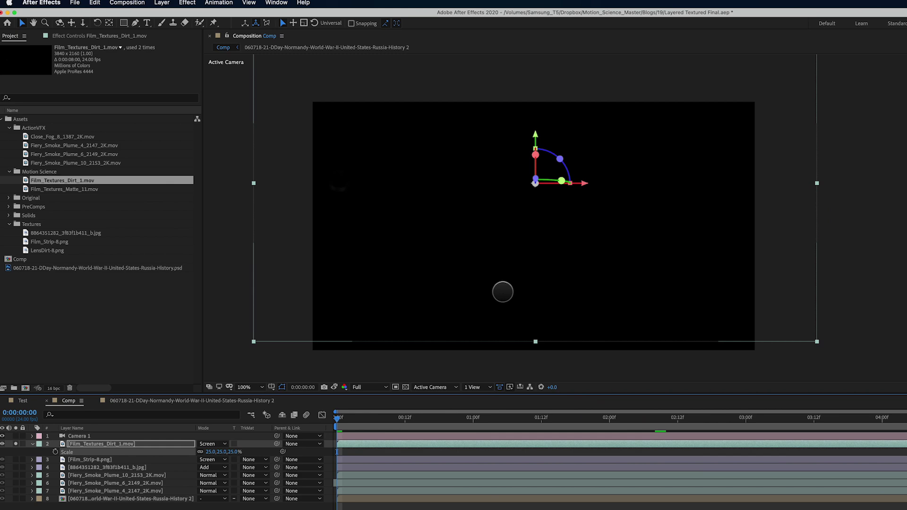
left_click_drag(509, 299, 512, 310)
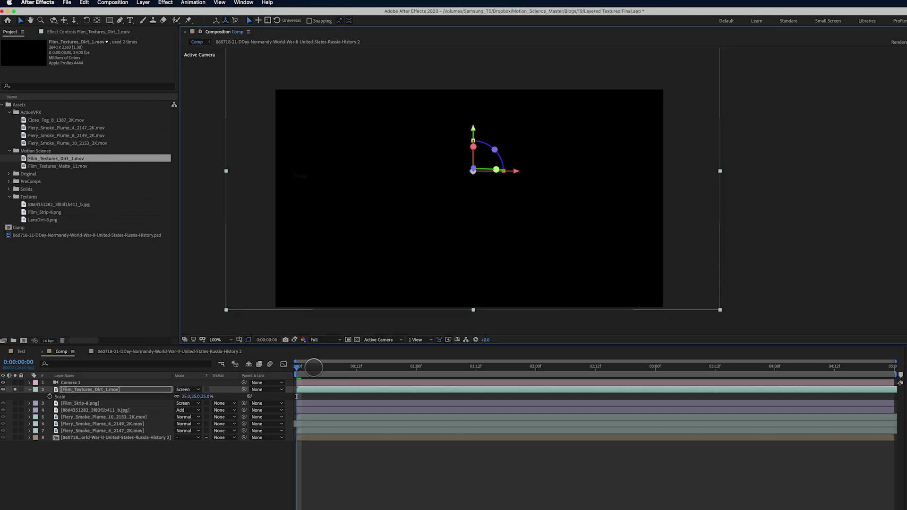
left_click_drag(352, 419, 712, 446)
left_click_drag(625, 392, 906, 422)
left_click_drag(623, 267, 618, 258)
left_click_drag(558, 366, 217, 373)
left_click(15, 389)
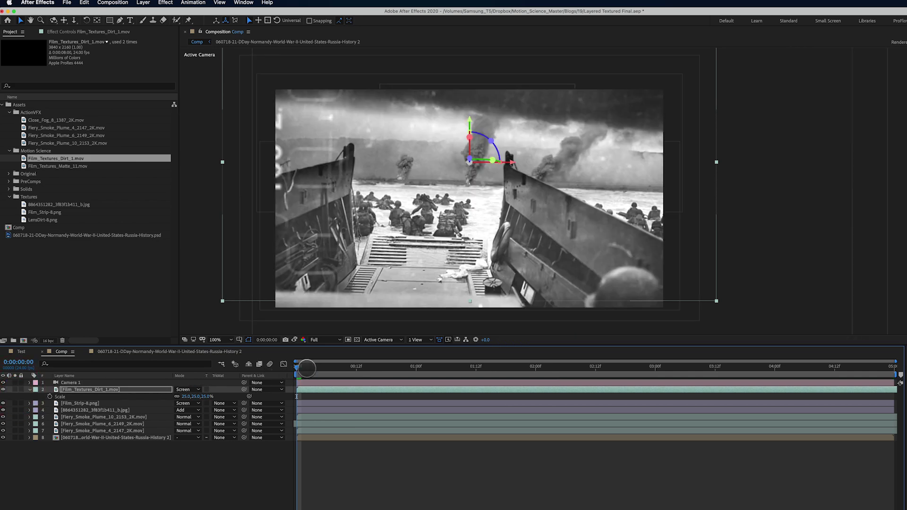
Nudge the film strip slightly further left and check its framing at the first frame and 0:00:04:23.
key("space")
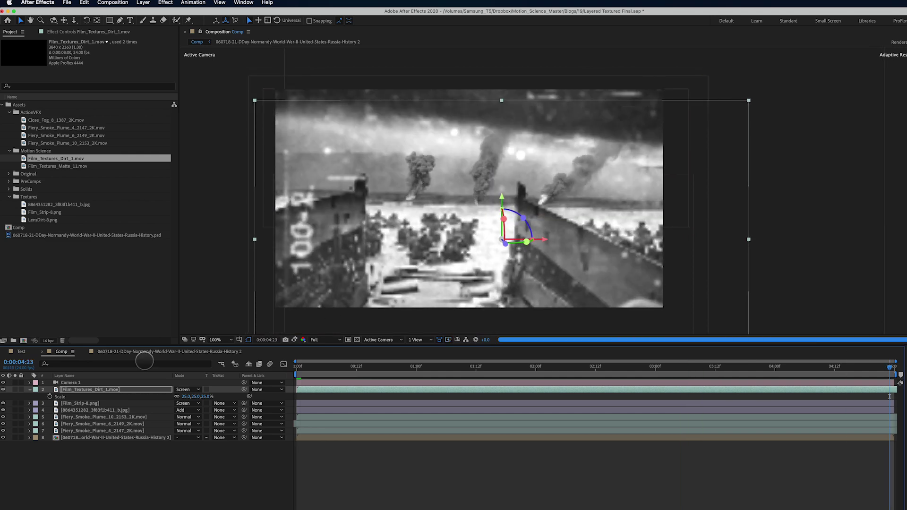
left_click(82, 403)
left_click_drag(321, 294, 316, 294)
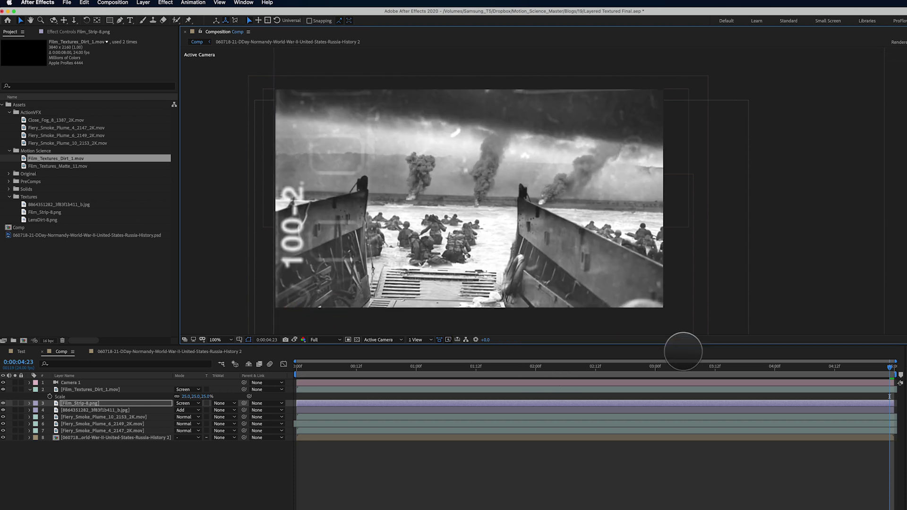
left_click_drag(830, 367, 213, 367)
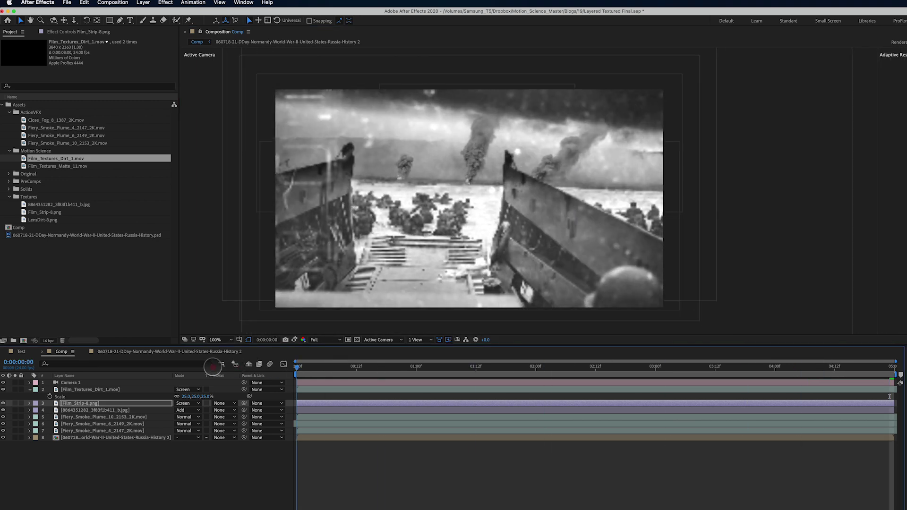
left_click_drag(283, 364, 204, 369)
key("2")
left_click_drag(365, 213, 383, 227)
left_click_drag(312, 368, 902, 402)
Set the dirt texture's scale to 30% and scrub back to 0:00:01:18 to check it.
left_click(102, 388)
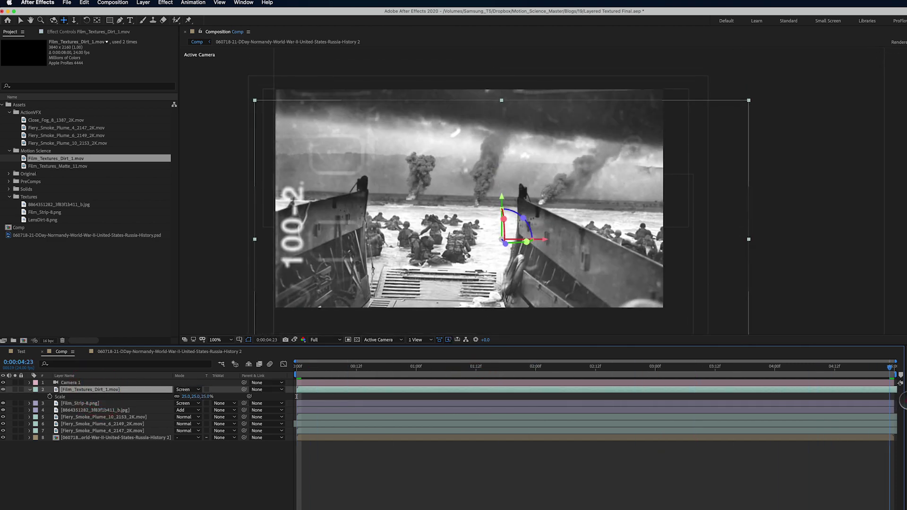
left_click(207, 396)
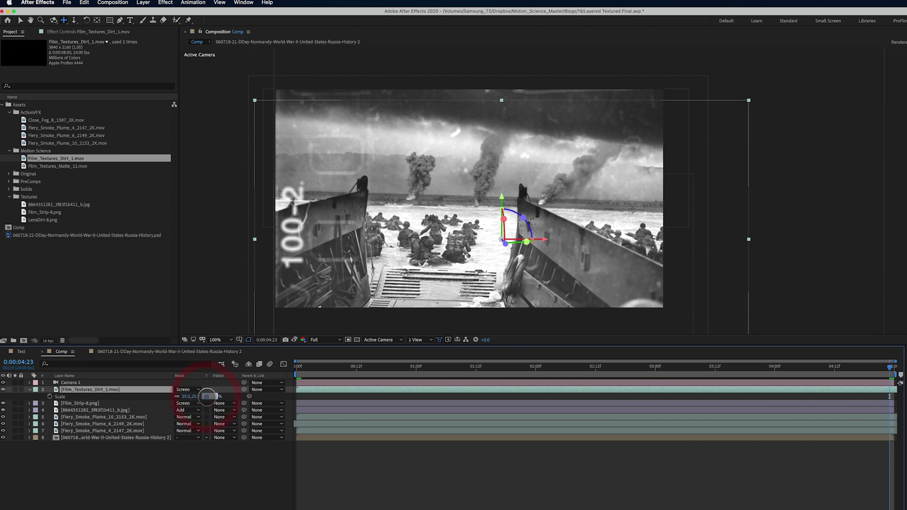
type("30")
key("Return")
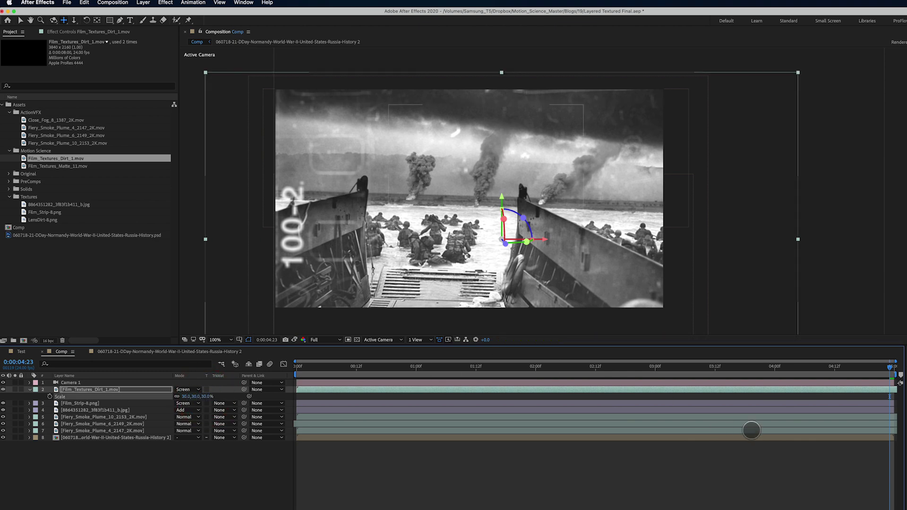
left_click_drag(831, 372, 505, 377)
key("v")
Solo the dirt texture and apply the Curves color correction effect to it.
left_click(136, 391)
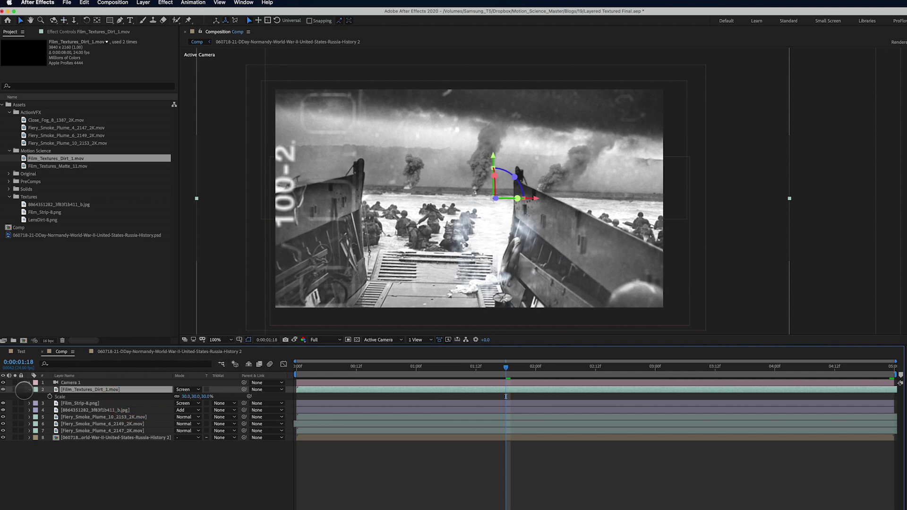
left_click(15, 389)
left_click(166, 2)
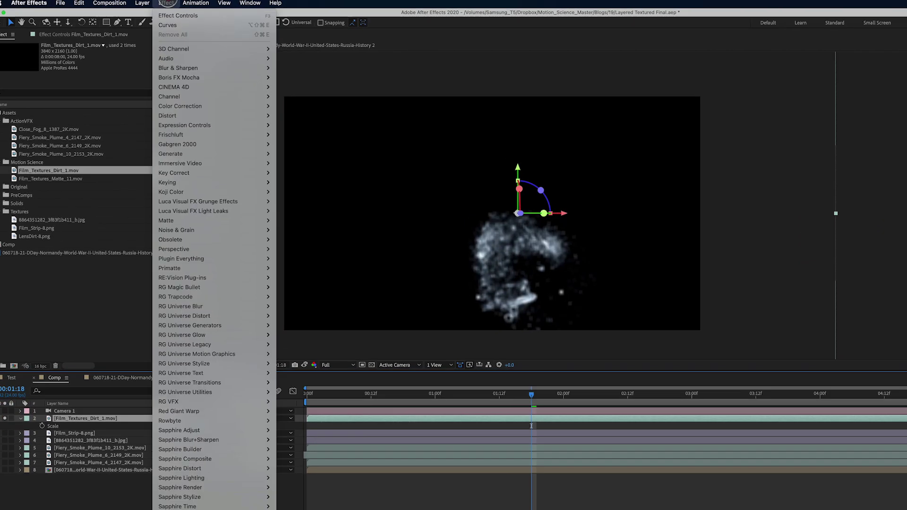
mouse_move(194, 99)
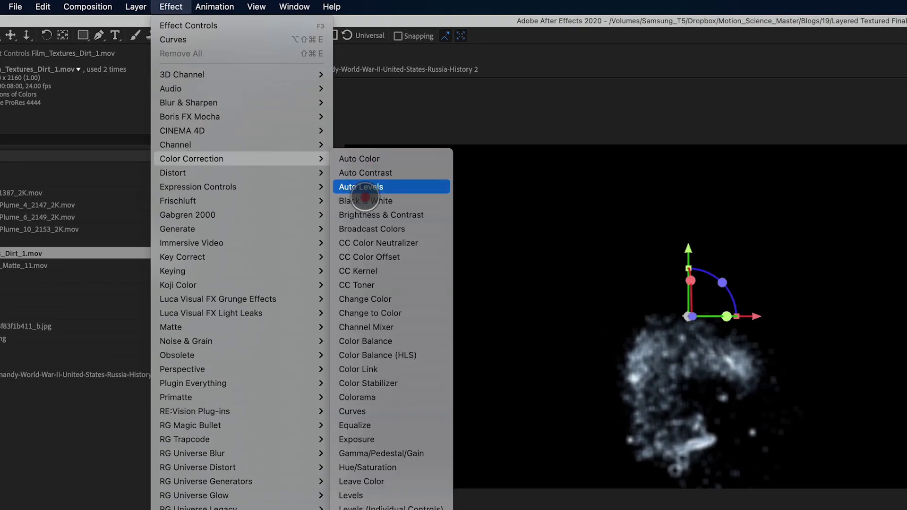
left_click(368, 410)
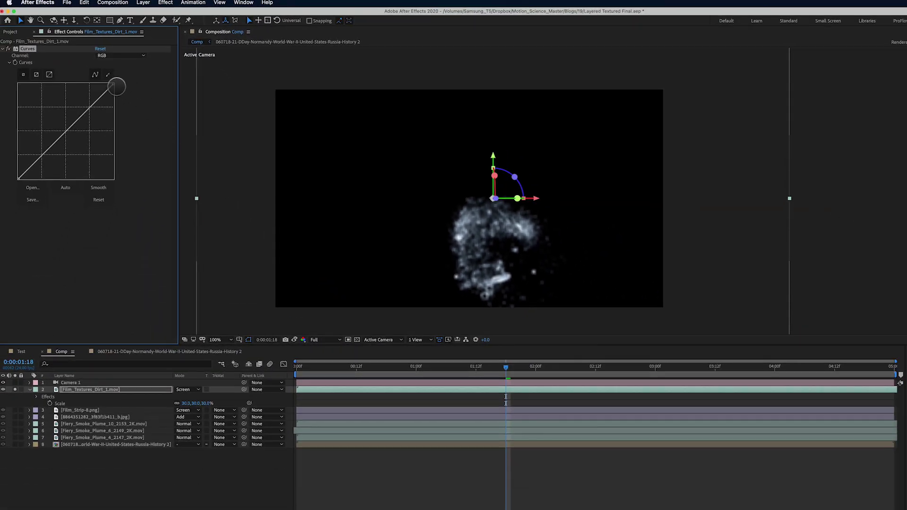
Lower the white end of the RGB curve to roughly half height, unsolo the dirt texture and compare the effect off and on.
left_click_drag(117, 86, 128, 126)
left_click(15, 389)
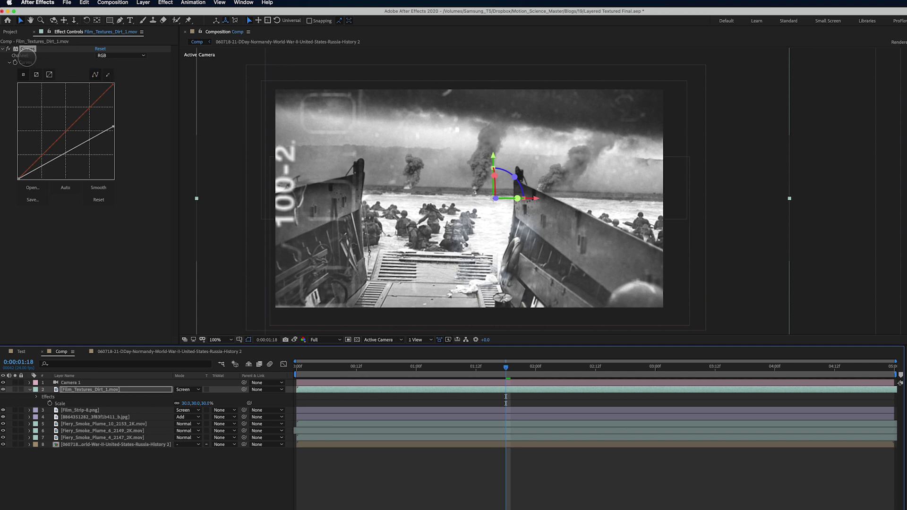
left_click(9, 49)
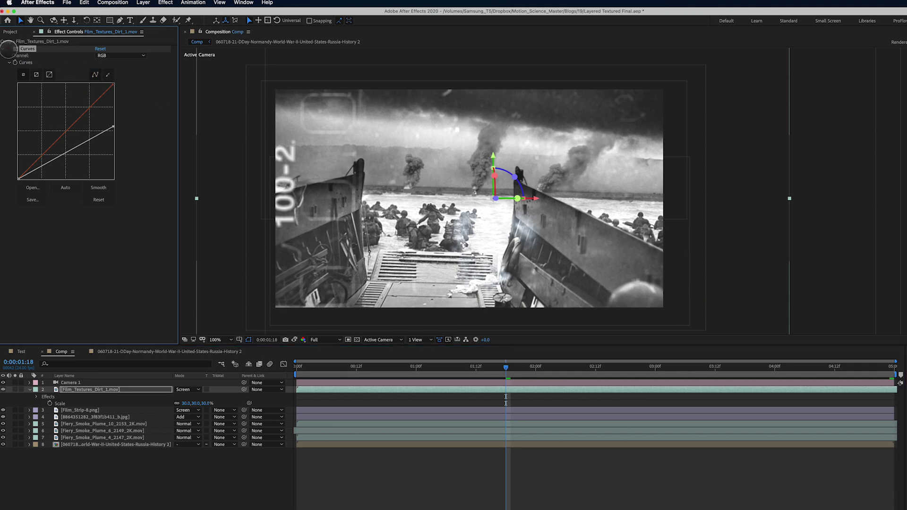
left_click(9, 49)
Play back the dimmed dirt over the shot, return to the first frame and collapse the dirt texture's properties.
left_click_drag(482, 370, 491, 389)
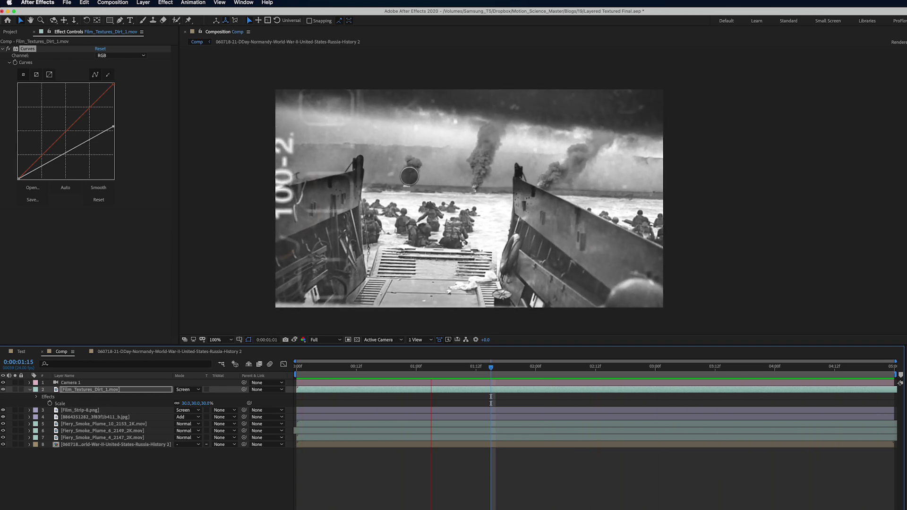
left_click_drag(598, 368, 237, 385)
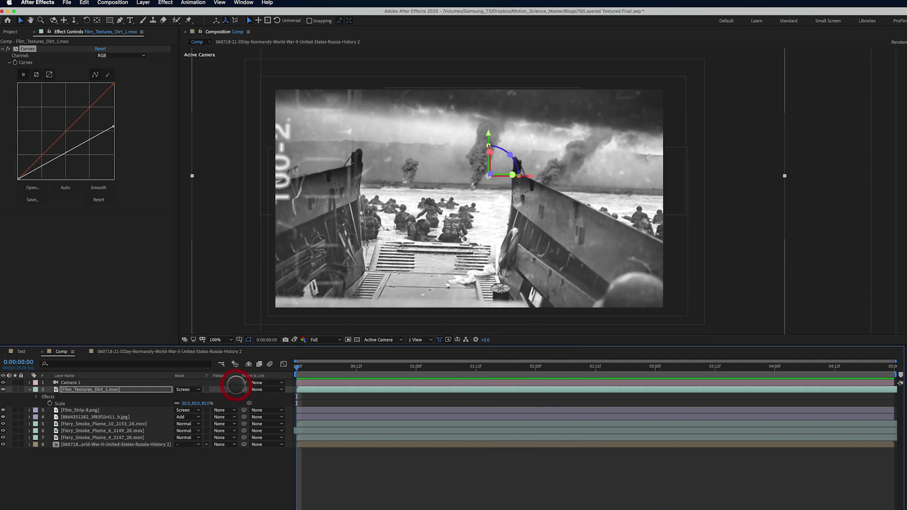
left_click(29, 390)
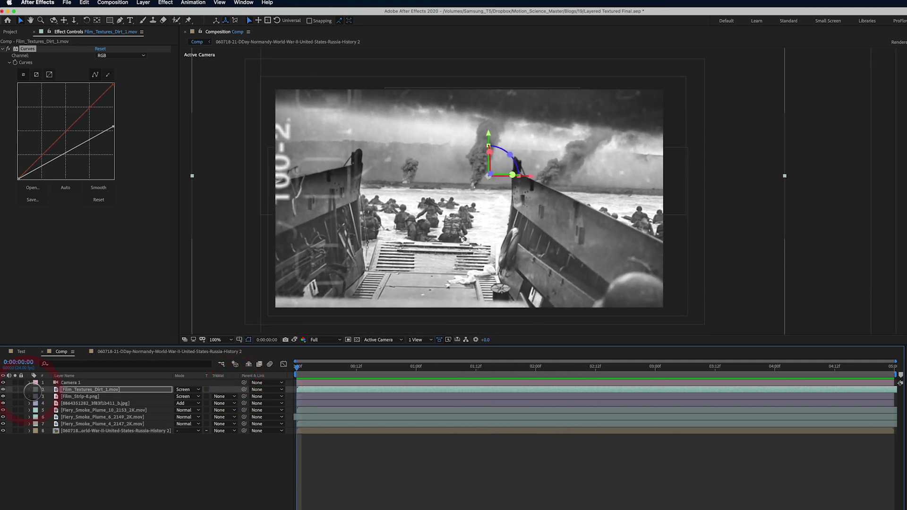
Look through the fog and texture assets and add LensDirt-8.png to the composition directly below Camera 1.
left_click(10, 31)
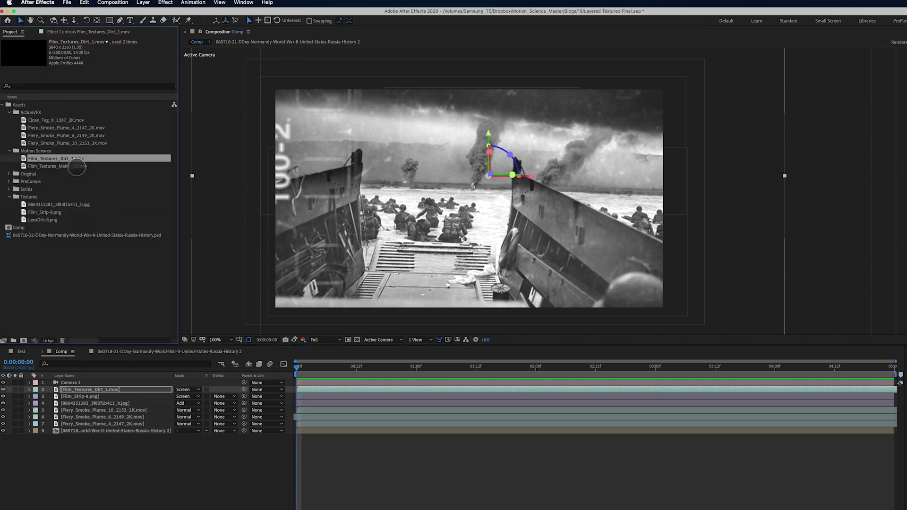
left_click(58, 119)
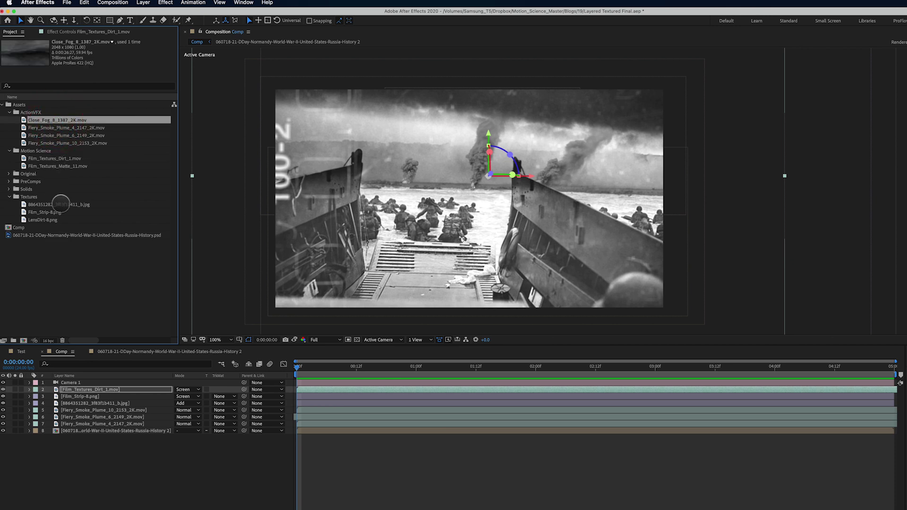
left_click(59, 205)
left_click(45, 213)
left_click(37, 220)
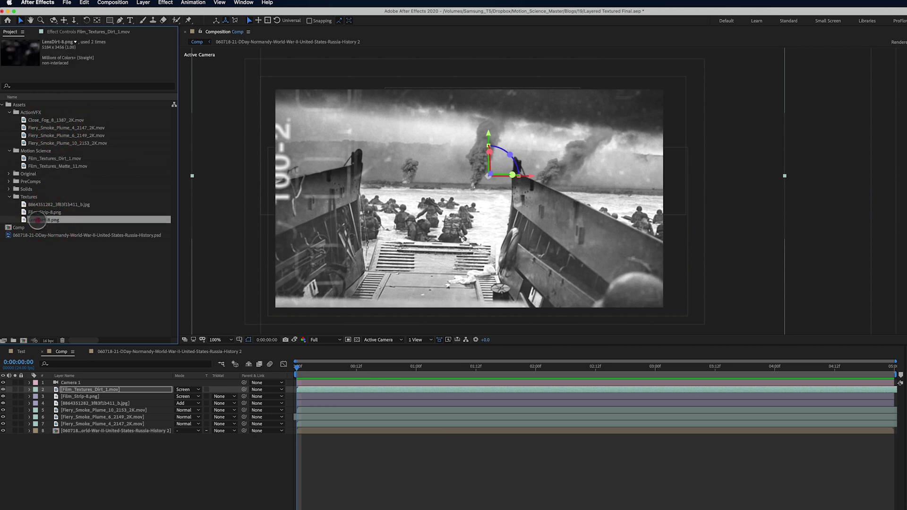
left_click_drag(66, 325, 73, 389)
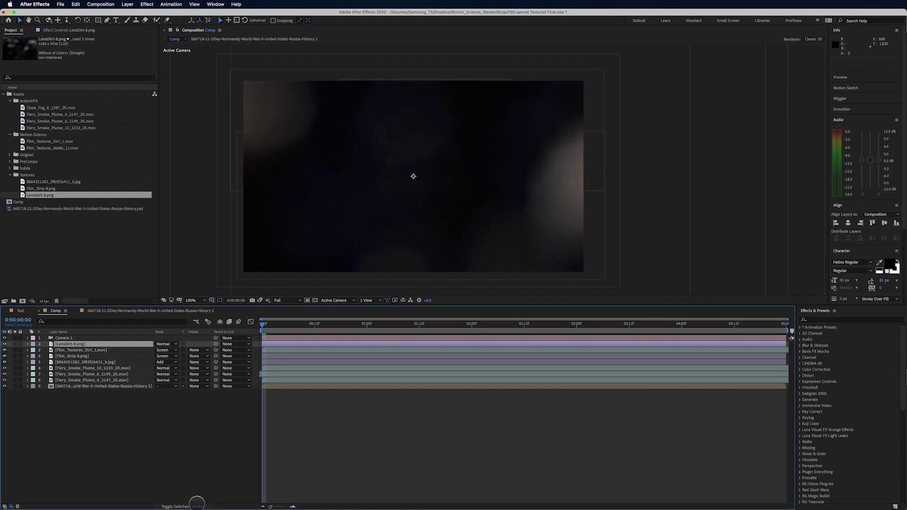
Make the LensDirt-8.png layer 3D and bring it closer to the camera at a Z position of -772.
left_click(222, 509)
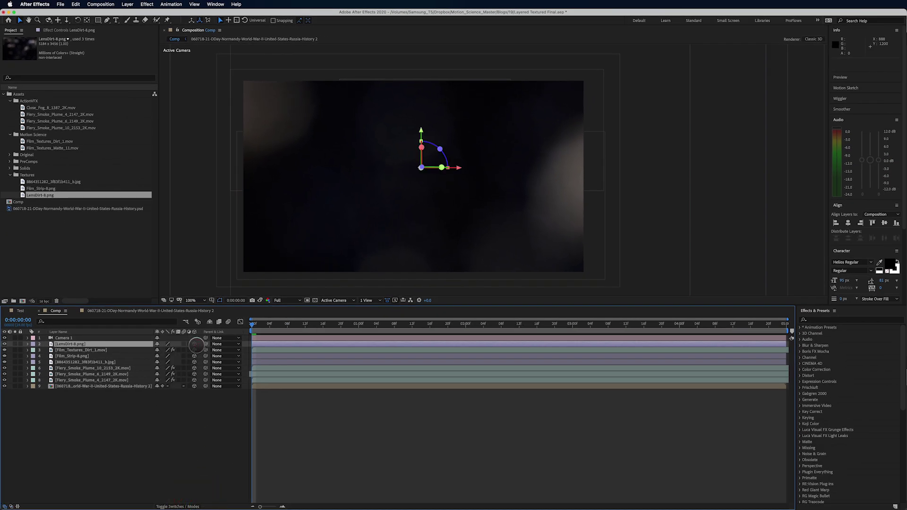
left_click(195, 344)
key("p")
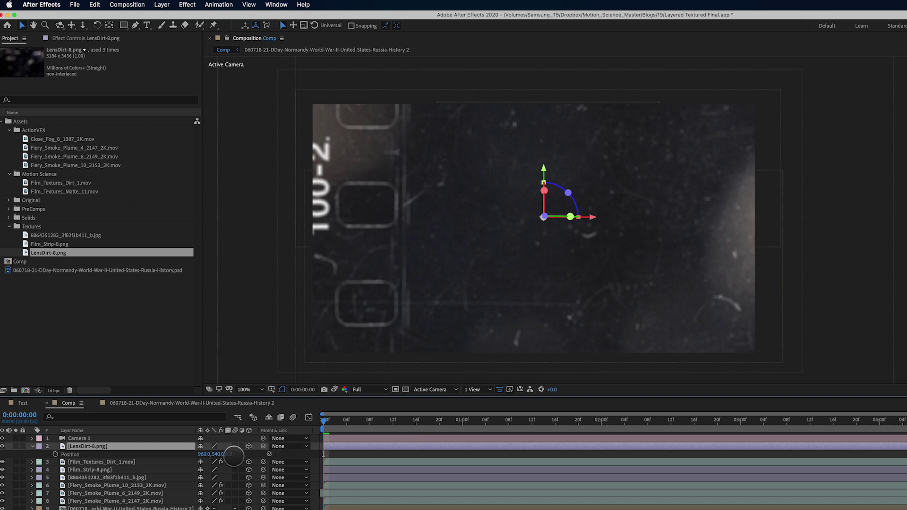
left_click_drag(233, 456, 159, 462)
left_click_drag(120, 465, 84, 468)
left_click_drag(233, 456, 226, 457)
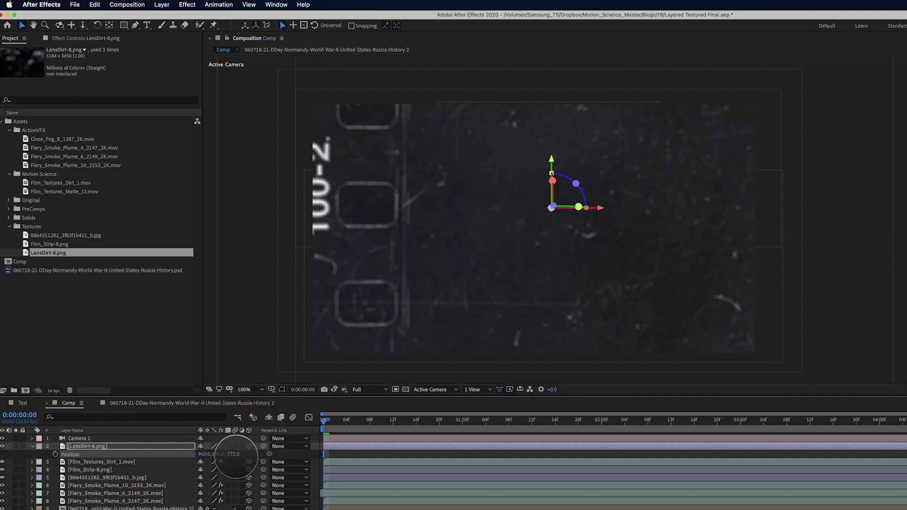
Scale the lens dirt layer to 60% and reposition it at 136.6, 384.6 so its glow sits over the upper-left film strip area.
key("s")
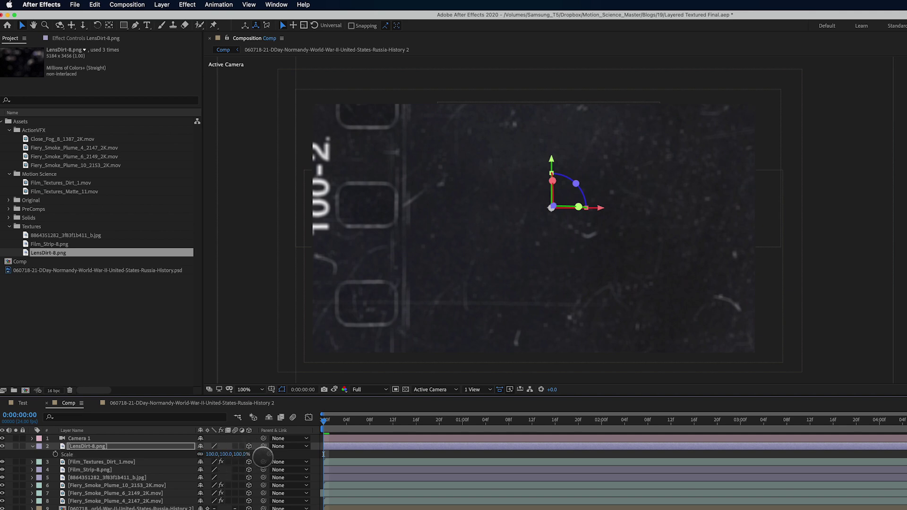
left_click_drag(240, 455, 222, 459)
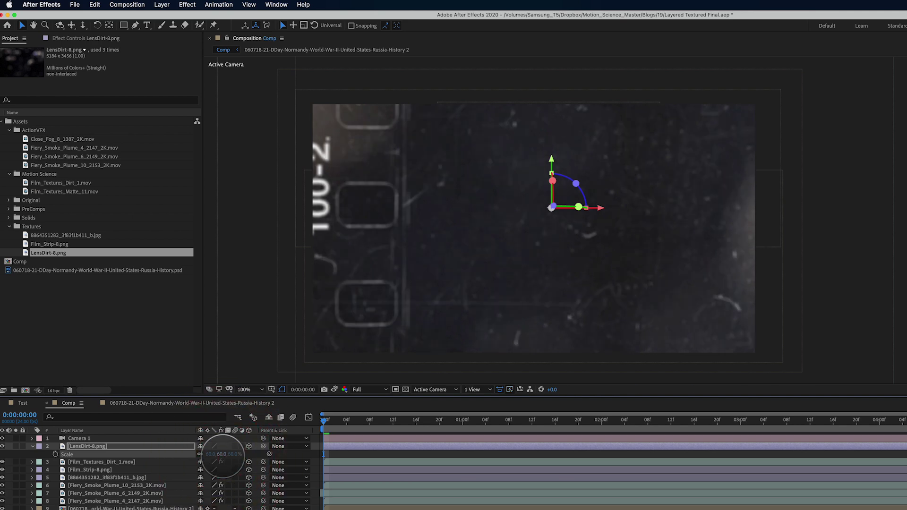
key("p")
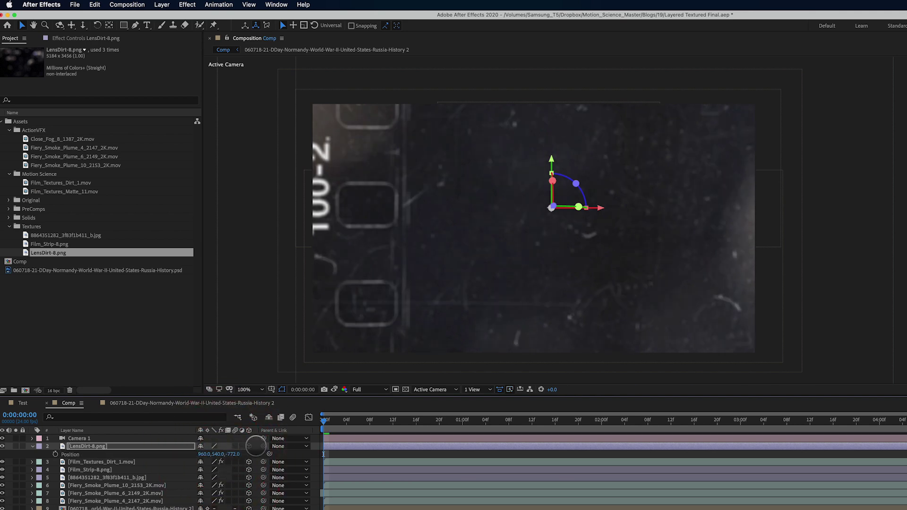
left_click_drag(577, 290, 256, 226)
left_click_drag(474, 243, 466, 240)
Duplicate the lens dirt layer and move the copy to about 854, 464 so its glow falls along the frame's right edge.
left_click(122, 447)
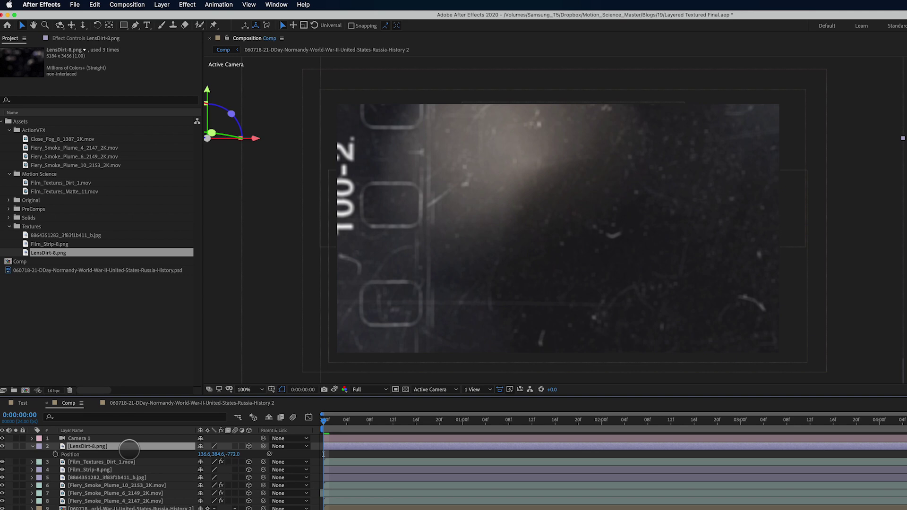
key("super+d")
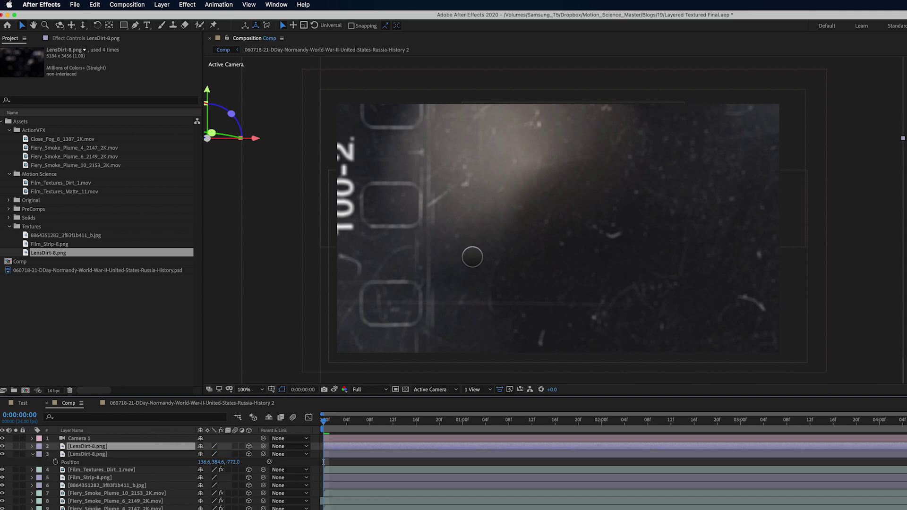
left_click_drag(476, 254, 775, 286)
key("p")
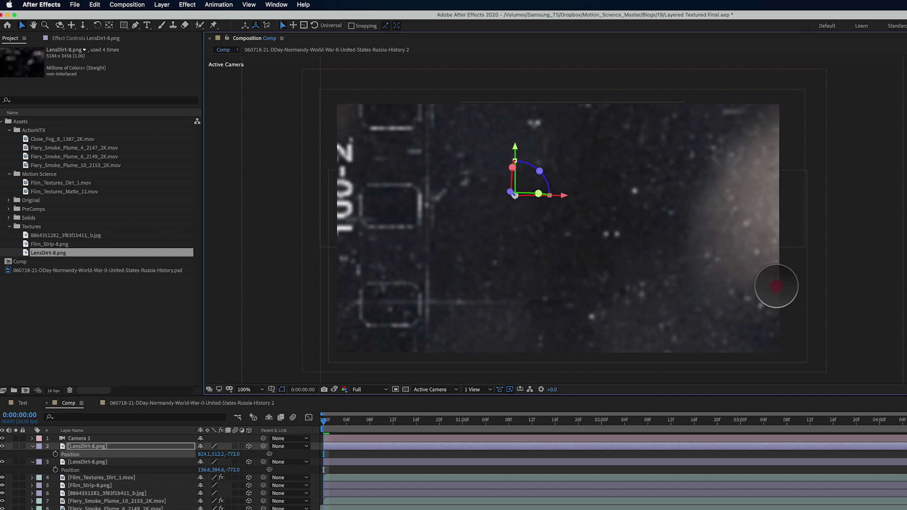
left_click_drag(778, 284, 790, 265)
left_click(780, 290)
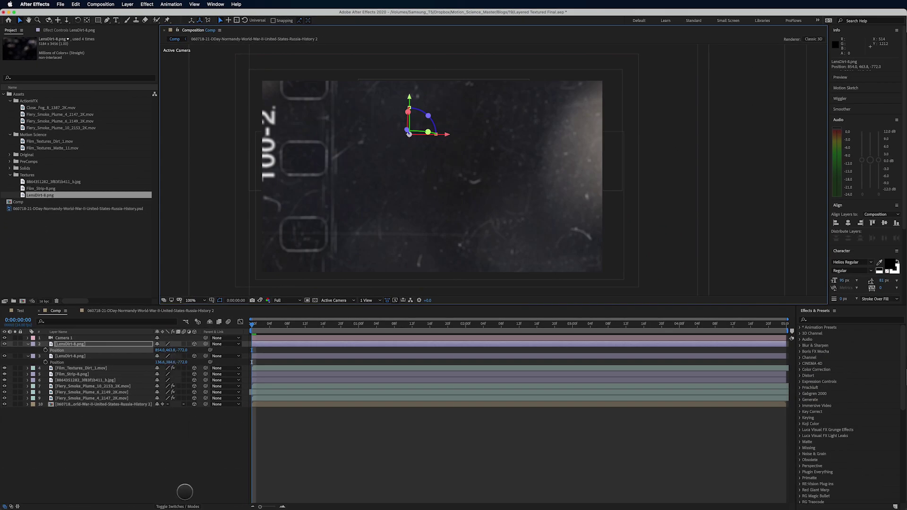
Set the blending mode of both lens dirt layers to Screen.
left_click(182, 507)
left_click(113, 356, "shift")
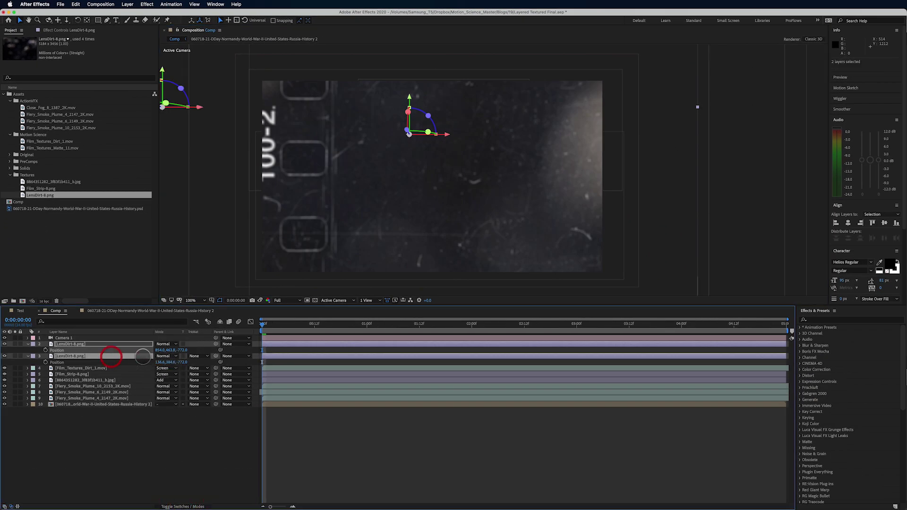
left_click(163, 344)
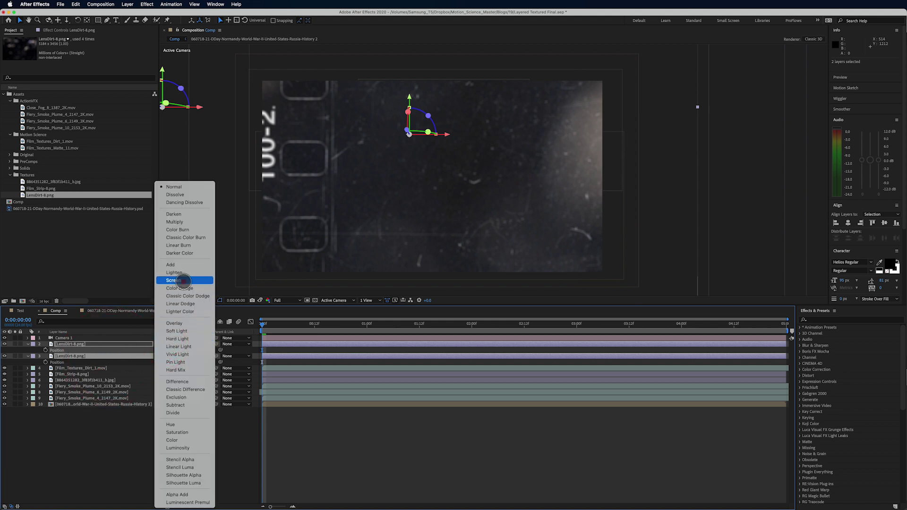
left_click(184, 280)
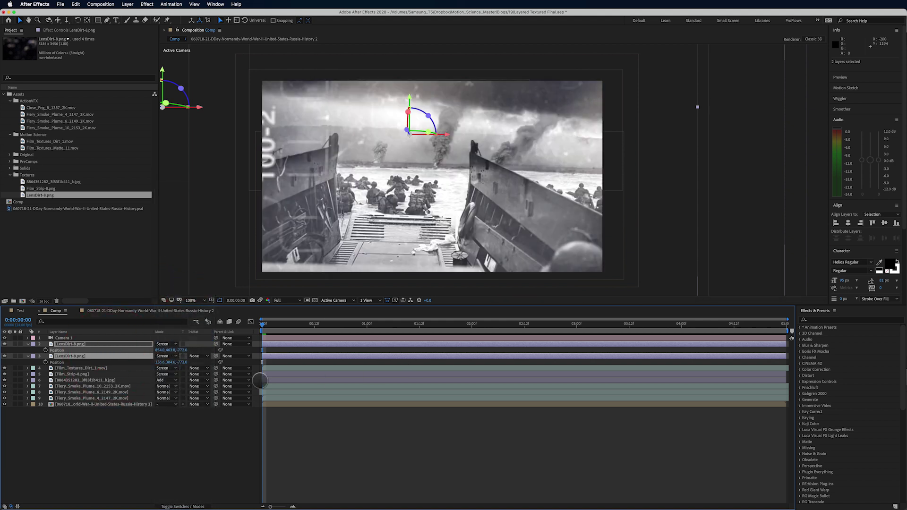
Compare the shot with the lens dirt layers hidden and shown, scrub through the composition and return to the first frame.
left_click(5, 344)
left_click(4, 344)
left_click(4, 344)
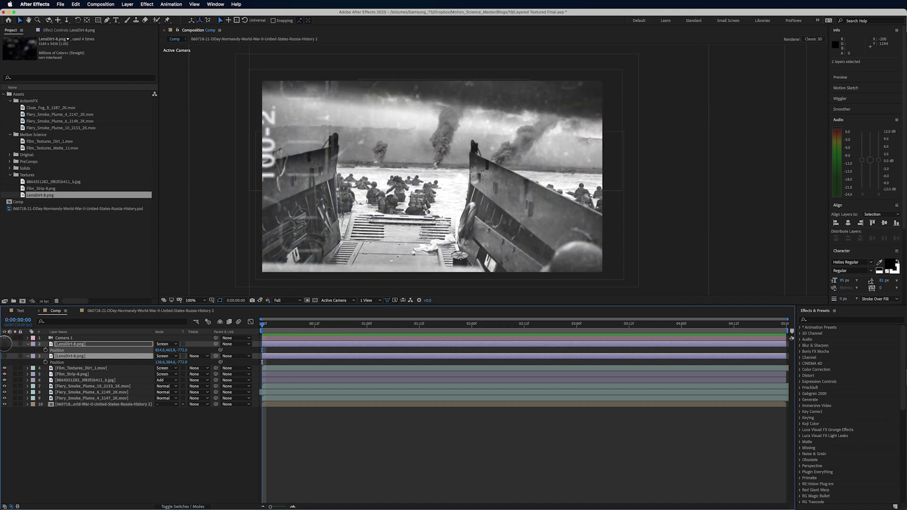
left_click(5, 344)
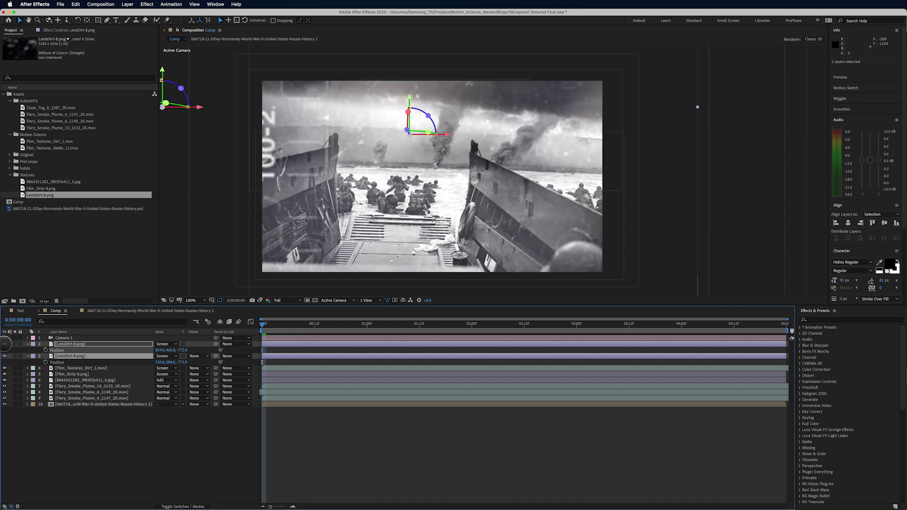
left_click(5, 344)
left_click(4, 344)
left_click_drag(308, 324, 831, 347)
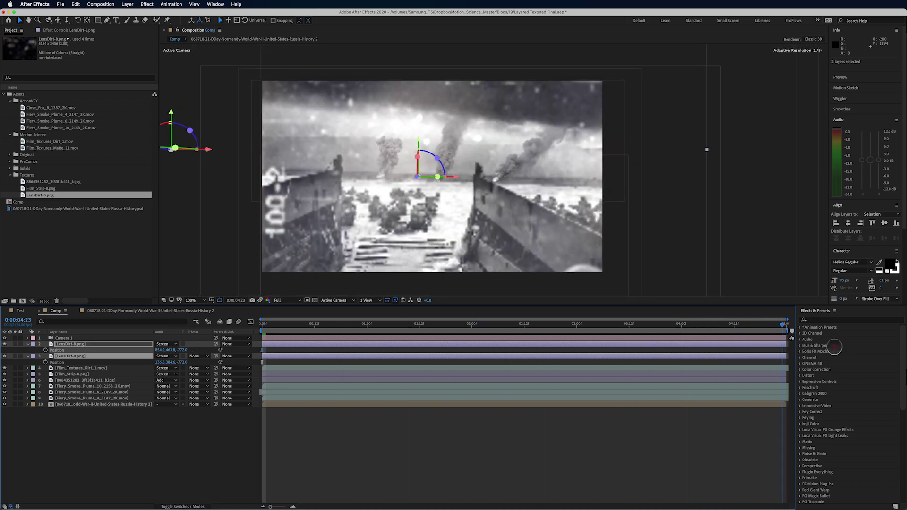
left_click_drag(666, 341, 214, 334)
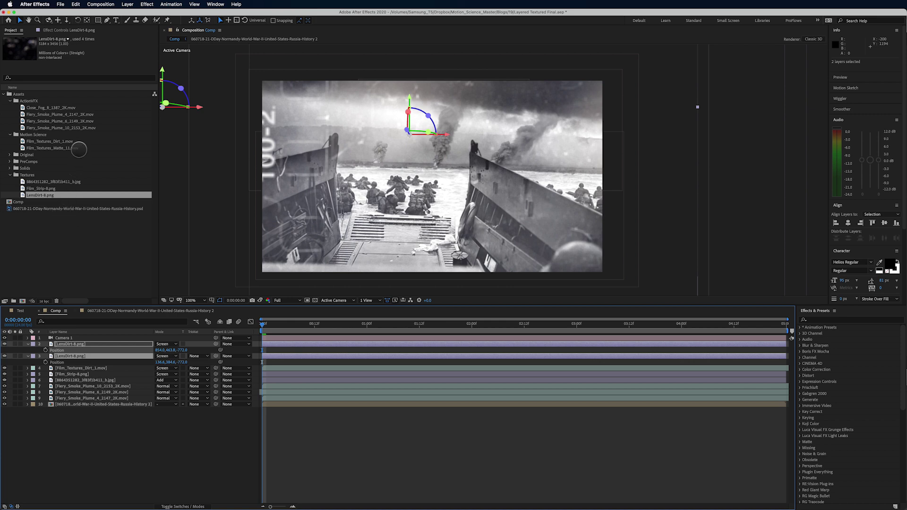
Add Close_Fog_8_1387_2K.mov to the composition directly below Camera 1 and make it a 3D layer.
left_click(50, 108)
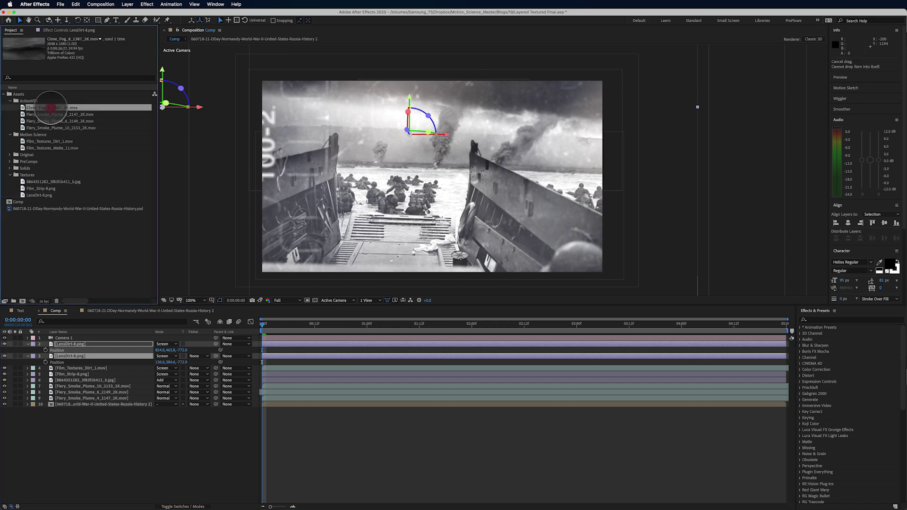
left_click_drag(50, 108, 79, 338)
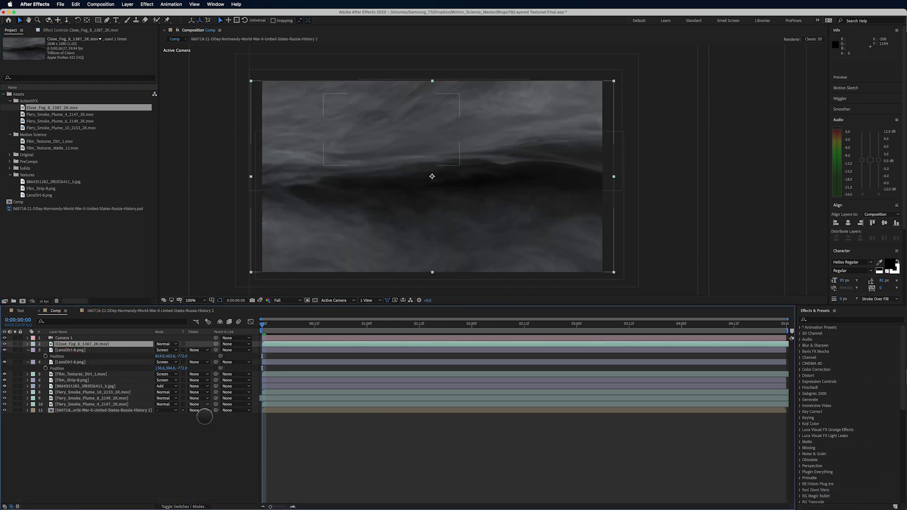
left_click(195, 506)
left_click(193, 344)
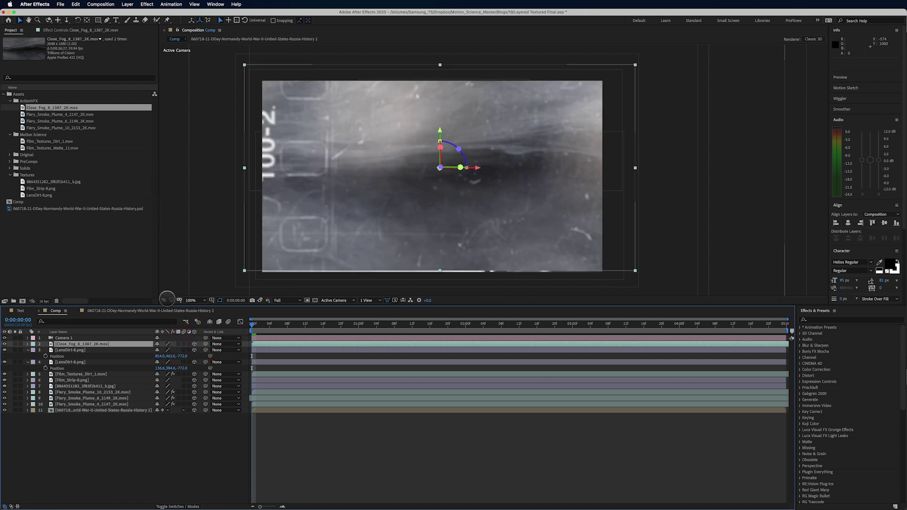
left_click(186, 497)
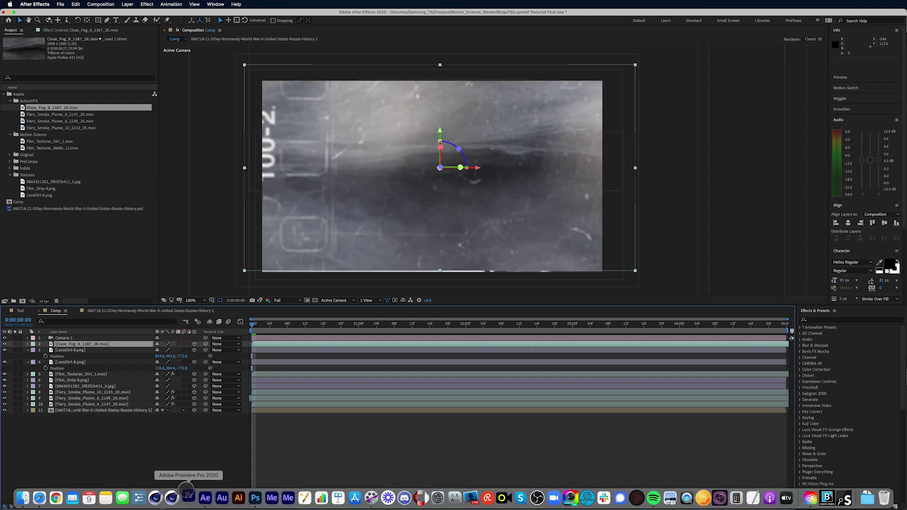
right_click(189, 500)
left_click(194, 473)
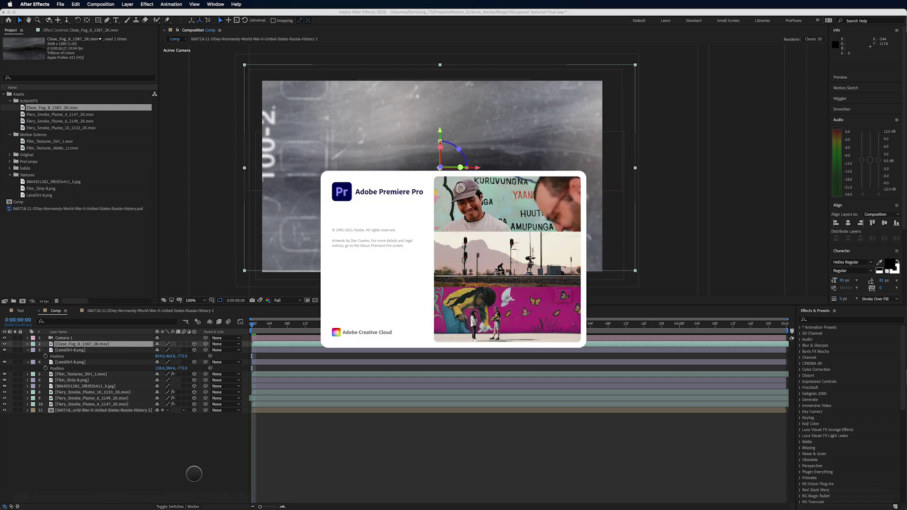
right_click(189, 497)
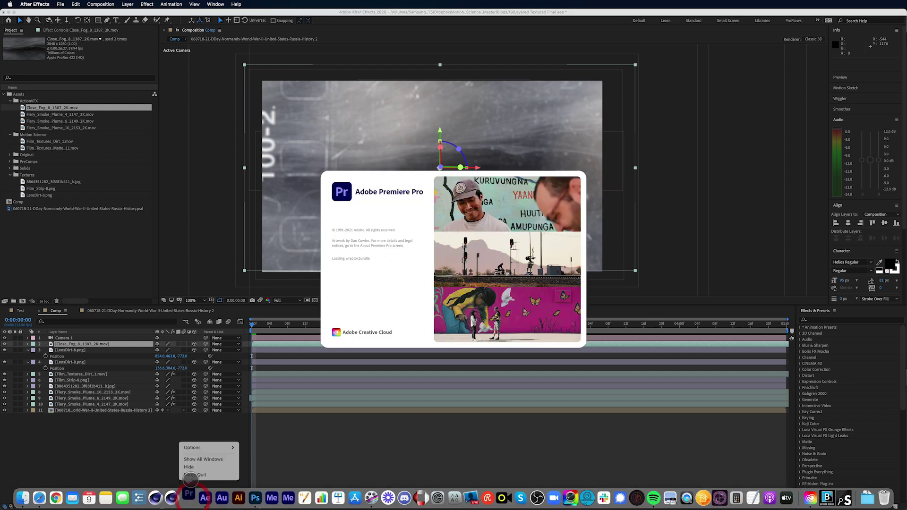
left_click(191, 475)
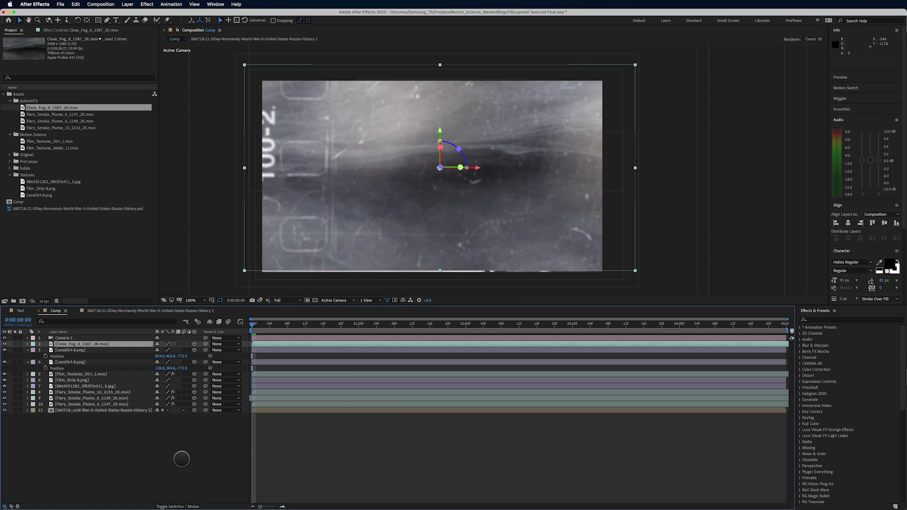
Set the blending mode of the Close_Fog_8_1387_2K.mov layer to Screen.
left_click(187, 504)
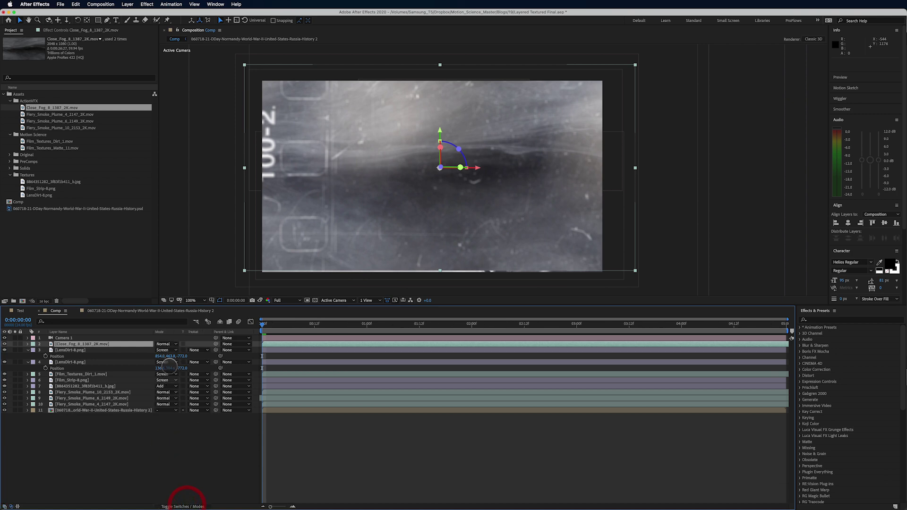
left_click(167, 344)
left_click(176, 279)
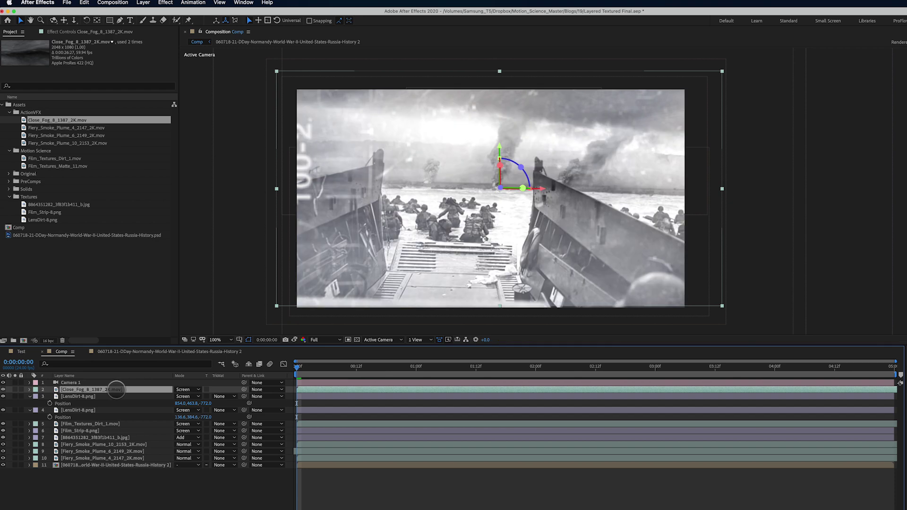
Bring the fog layer forward to a Z position of -519 and reposition it in the frame at about 1037, 483.
key("s")
left_click_drag(186, 397, 51, 410)
key("p")
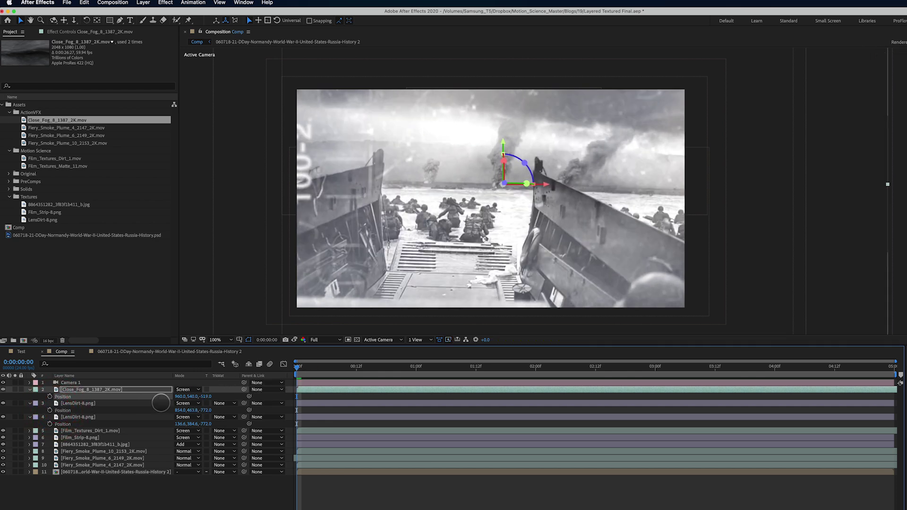
left_click(135, 388)
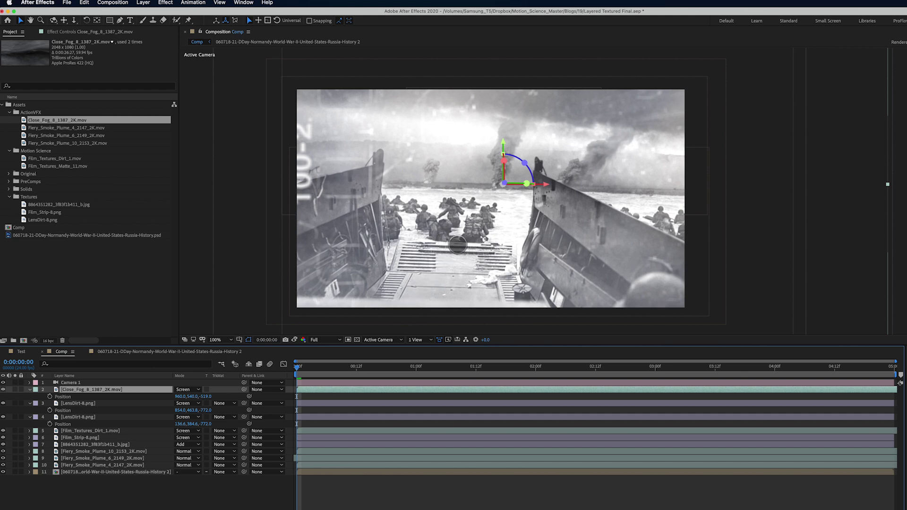
key("p")
left_click_drag(459, 244, 478, 297)
key("p")
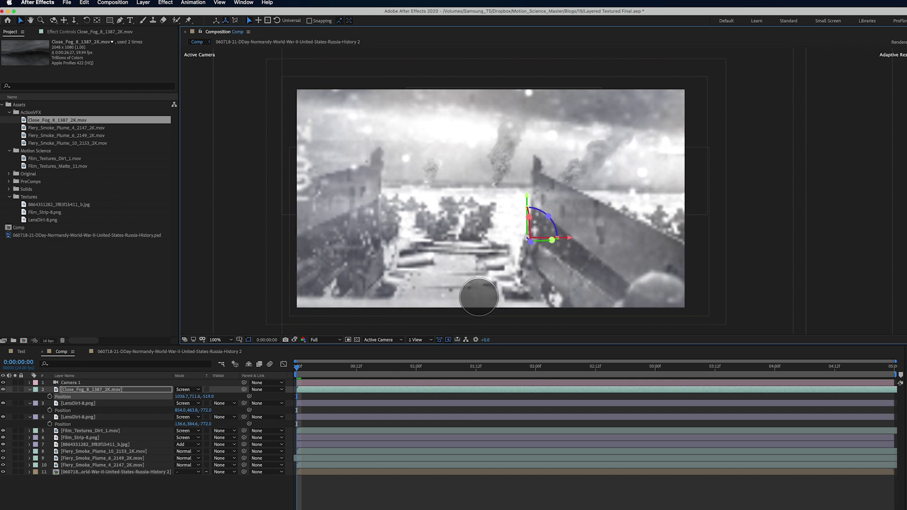
left_click_drag(460, 236, 460, 154)
Check the fog's motion soloed and over the full shot, play it back and park the playhead at 0:00:01:07.
left_click_drag(344, 368, 194, 407)
left_click(15, 389)
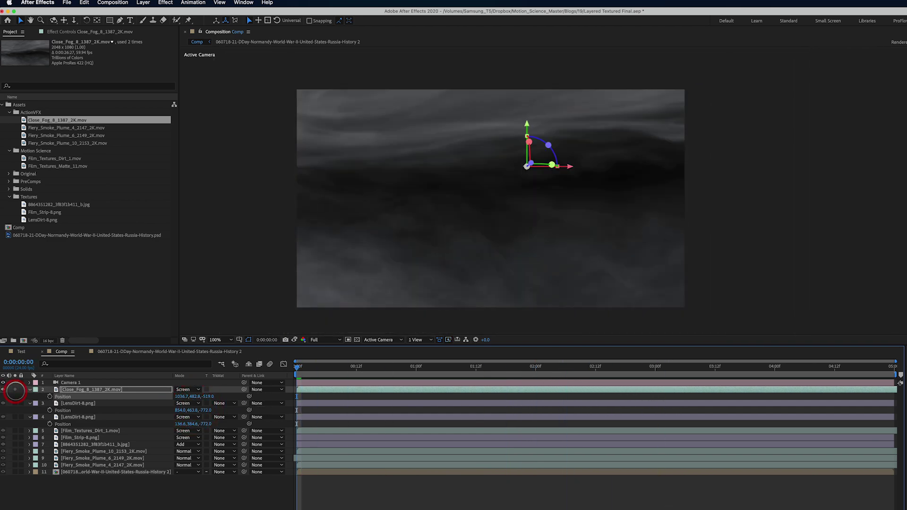
left_click_drag(422, 379, 195, 400)
left_click(16, 390)
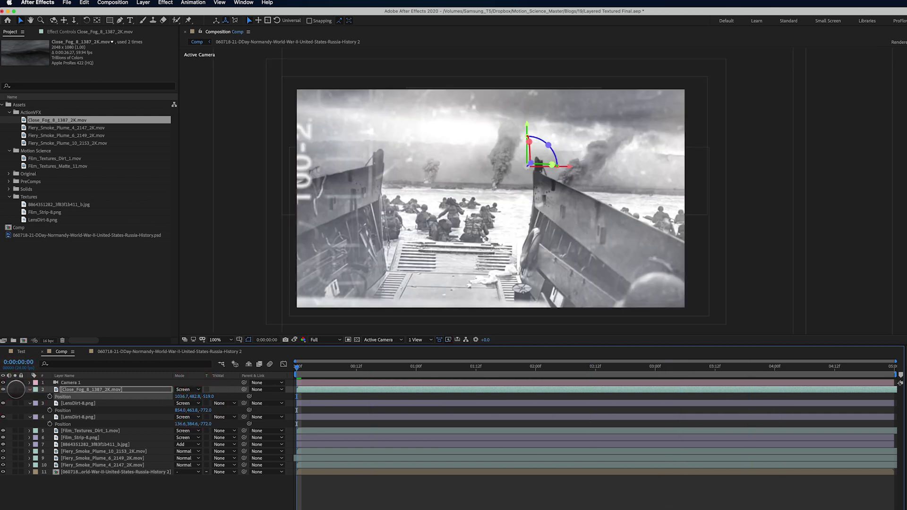
key("space")
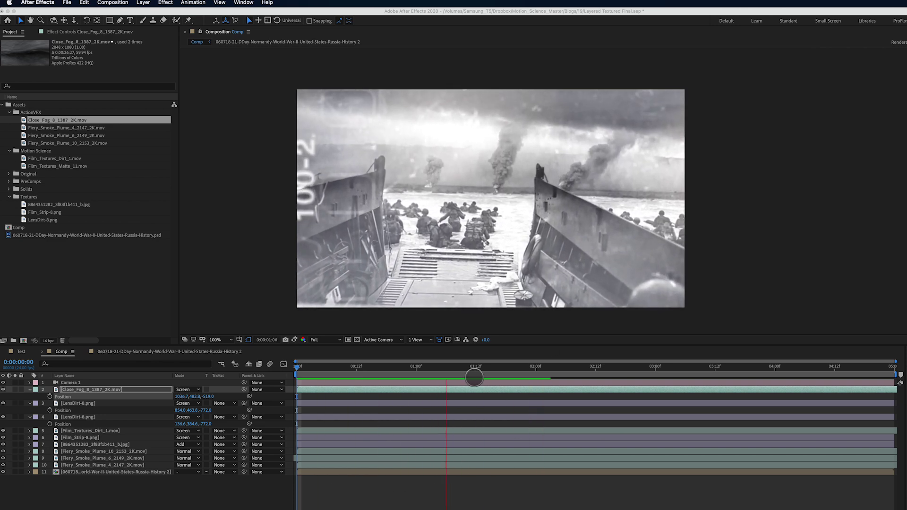
left_click(350, 369)
left_click(449, 368)
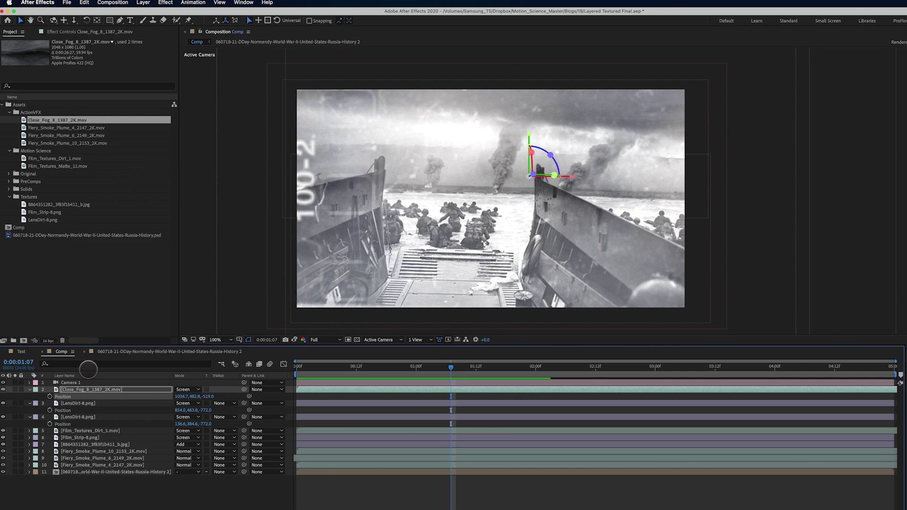
Apply a Curves effect to the Close_Fog_8_1387_2K.mov layer, lifting the lower tones and pulling down the upper tones.
left_click(85, 390)
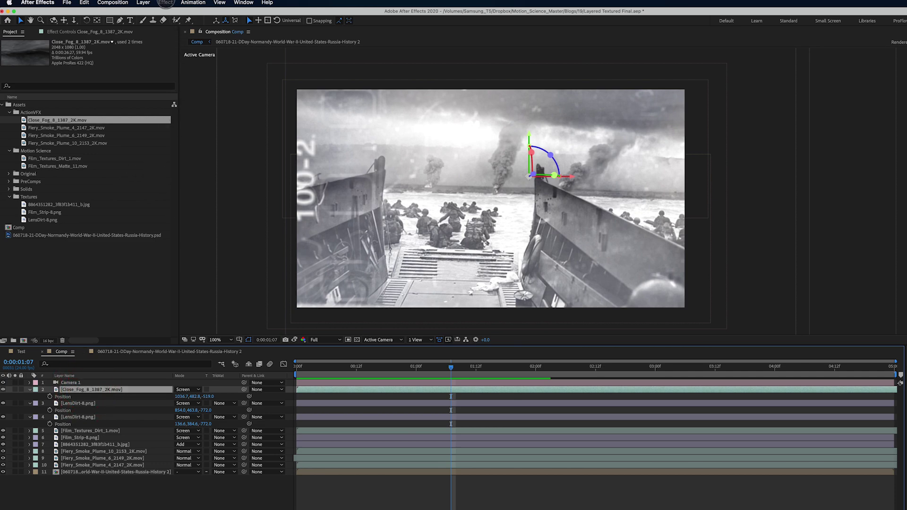
left_click(166, 3)
mouse_move(237, 100)
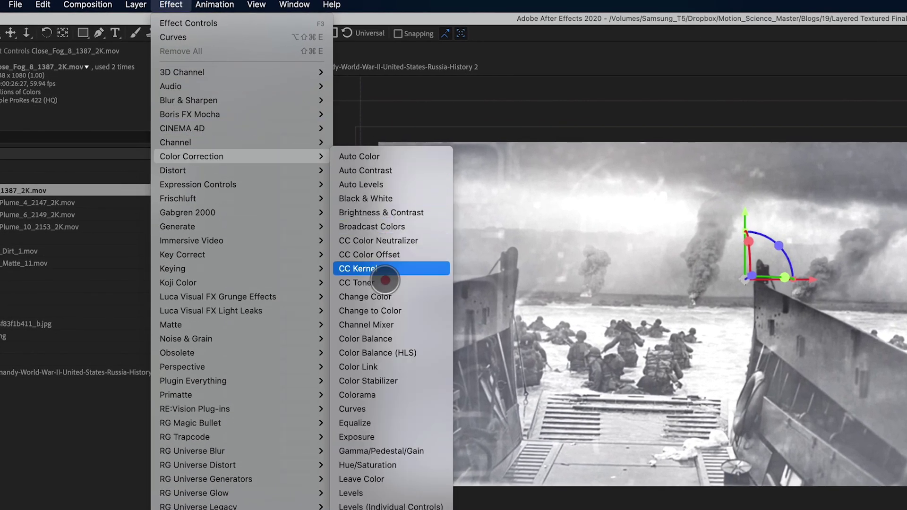
left_click(353, 409)
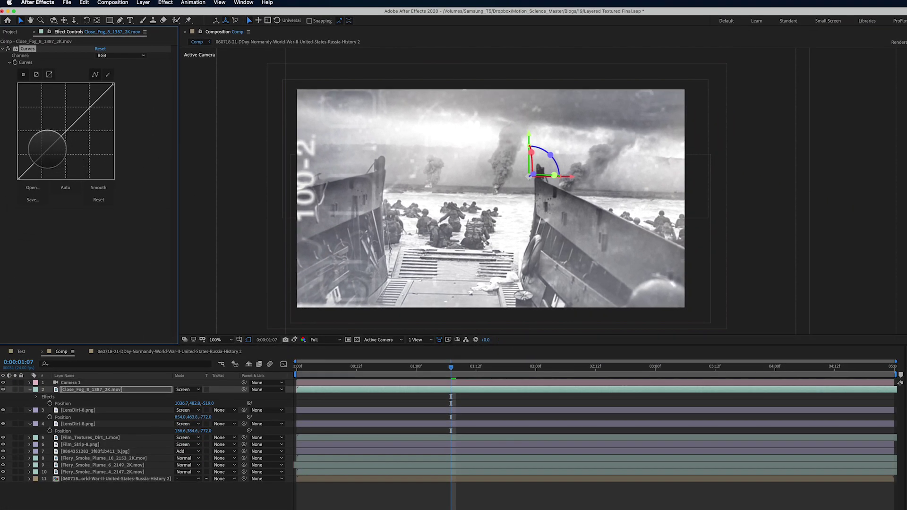
left_click_drag(46, 149, 39, 145)
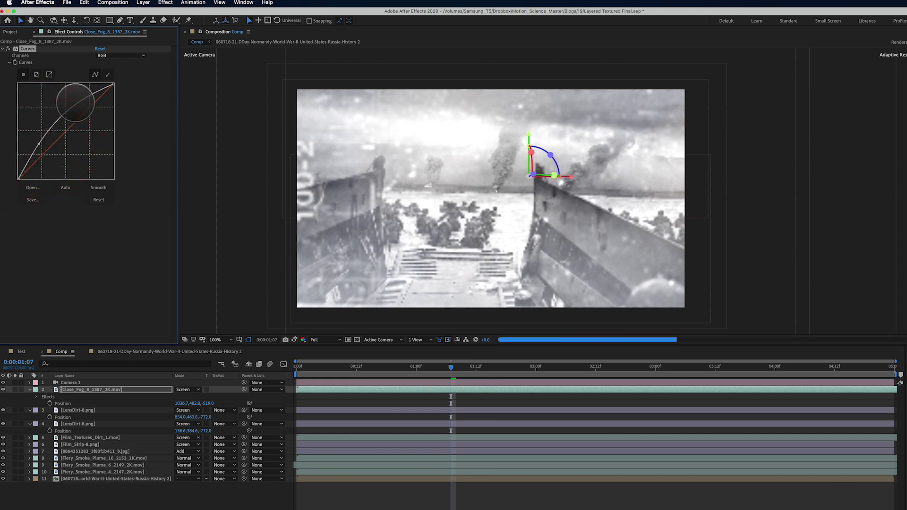
left_click(80, 107)
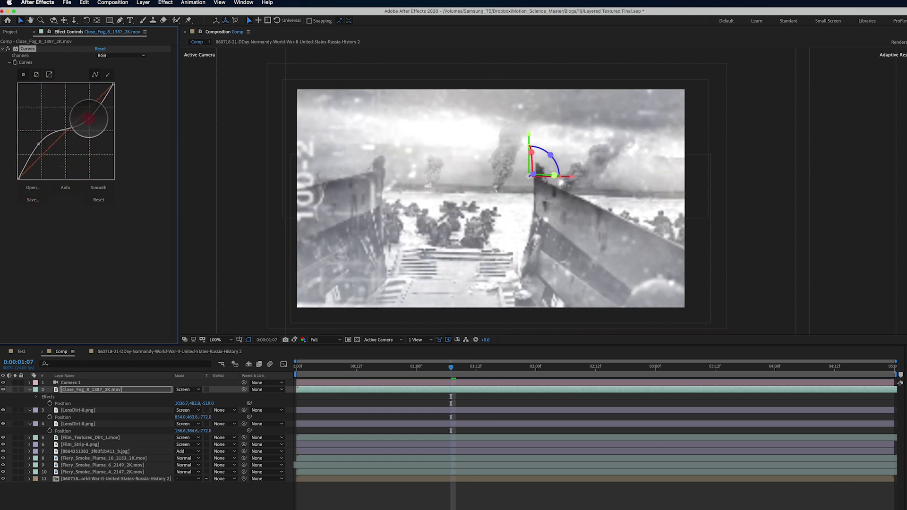
left_click(98, 188)
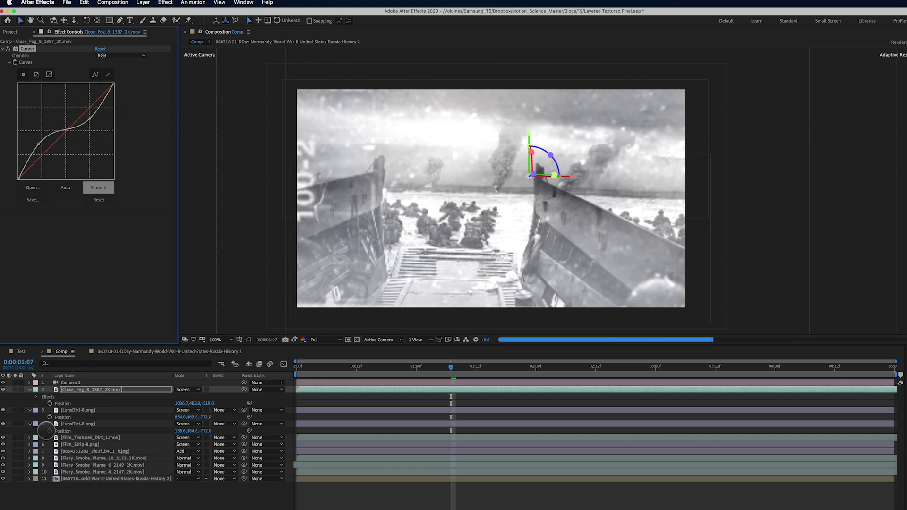
Solo the fog layer, compare it with and without its Curves effect, and unsolo it.
left_click(15, 390)
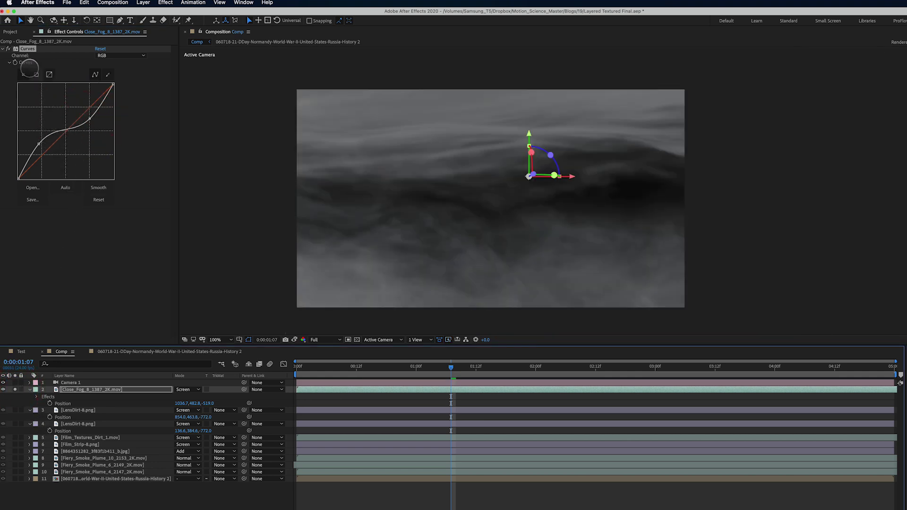
left_click(8, 49)
left_click(8, 48)
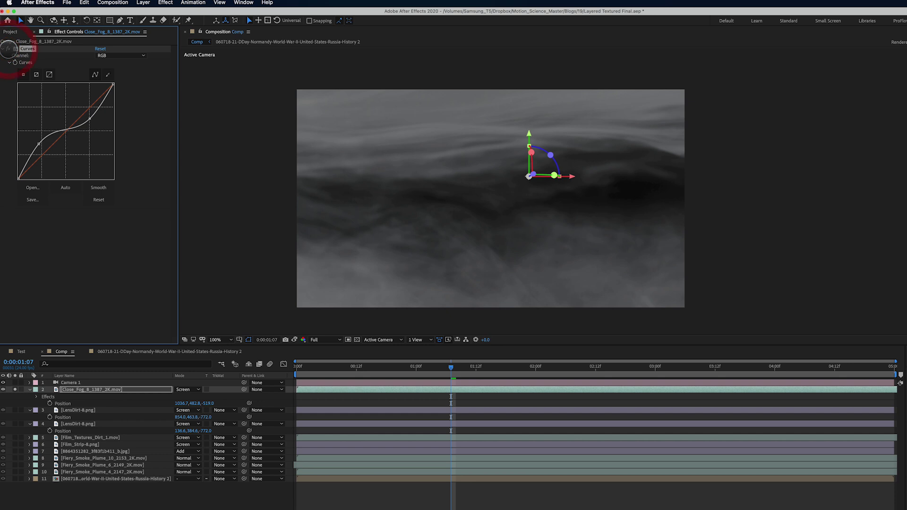
left_click(13, 390)
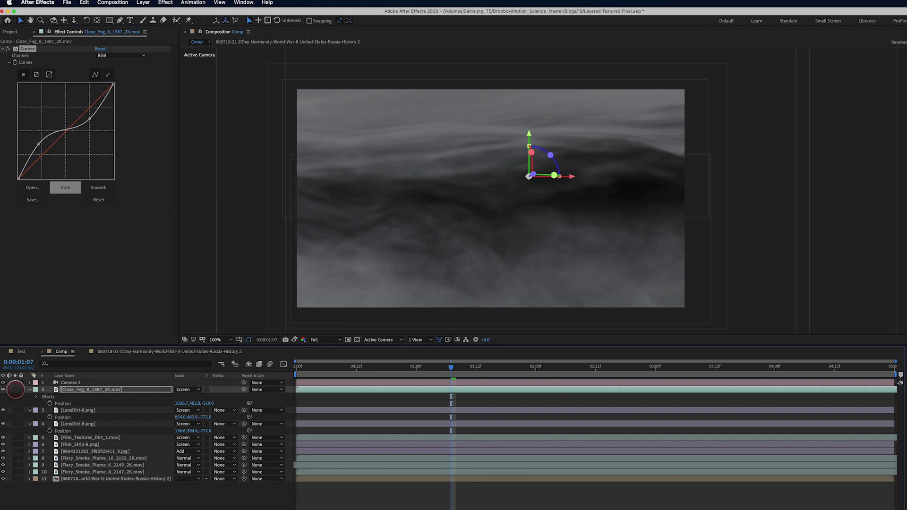
Play back the full shot to check the adjusted fog and park the playhead at 0:00:01:14.
left_click_drag(447, 370, 412, 371)
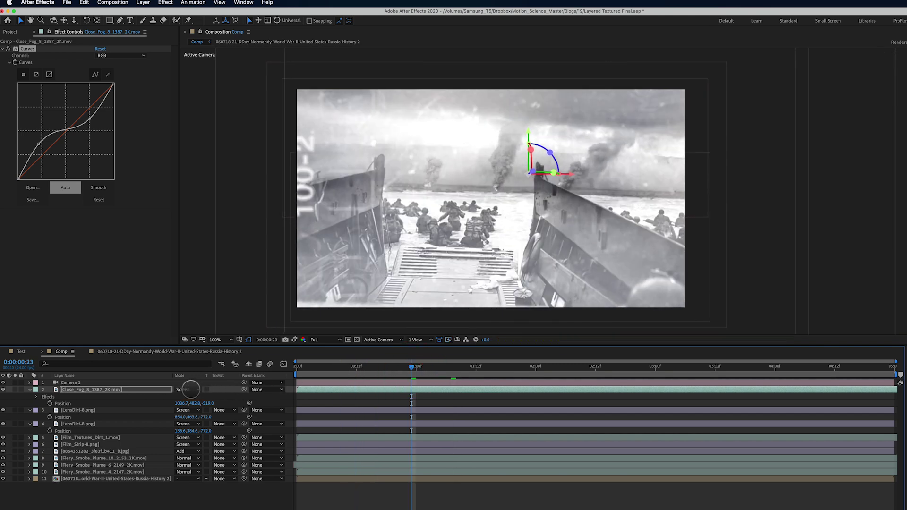
key("super+shift+h")
key("space")
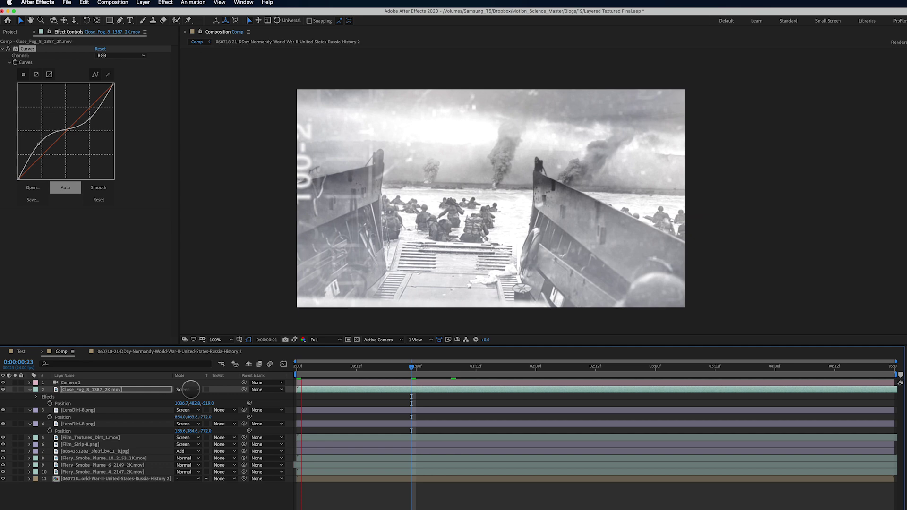
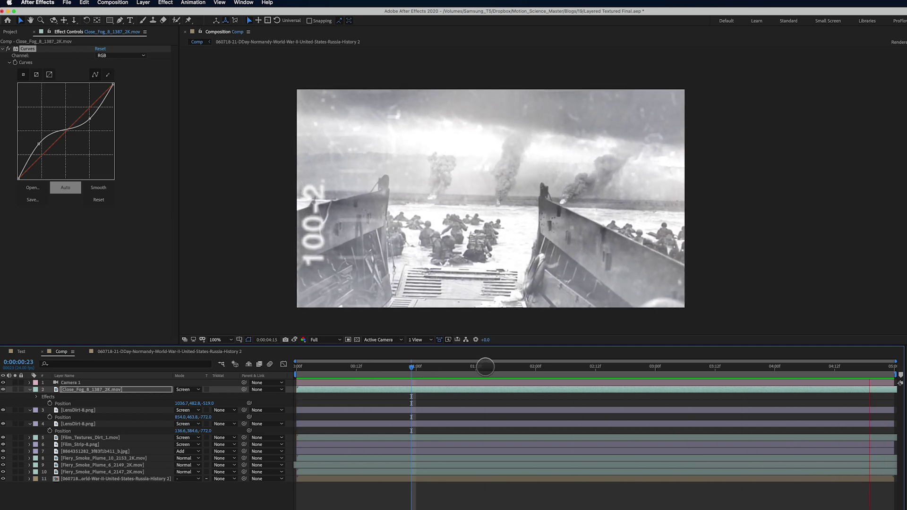
left_click(486, 365)
left_click_drag(510, 389, 288, 397)
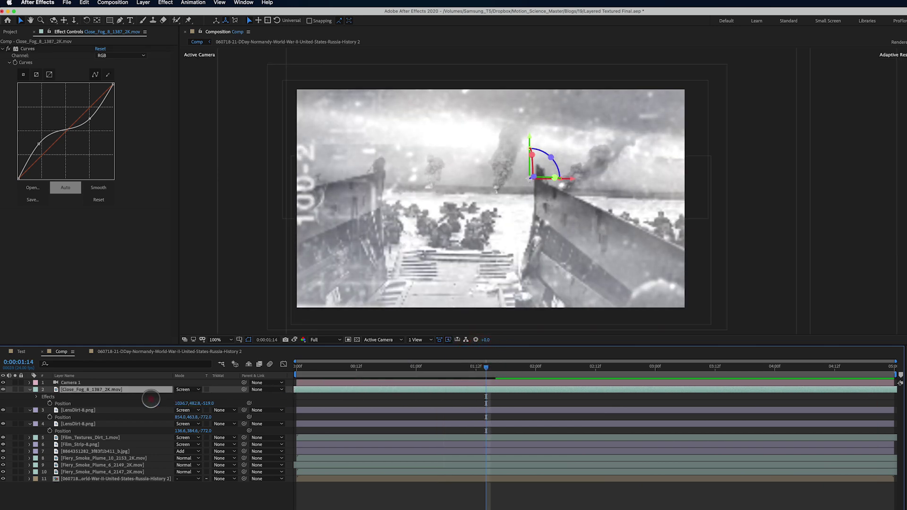
left_click_drag(647, 389, 518, 395)
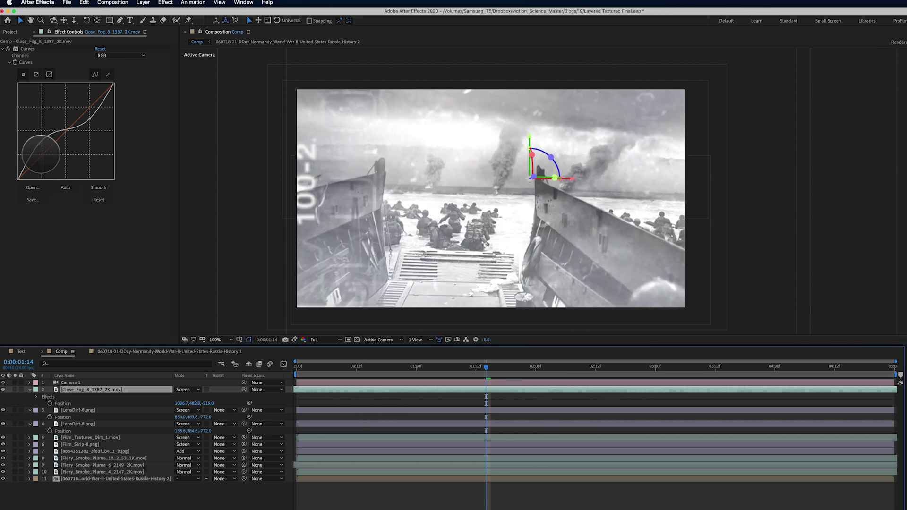
Refine both points of the fog layer's curve, shifting the shadow point lower, and check the result at 0:00:01:18.
mouse_move(36, 143)
left_mouse_down()
mouse_move(27, 135)
mouse_move(31, 152)
left_mouse_up()
left_click_drag(90, 120, 93, 119)
left_click_drag(31, 152, 31, 154)
left_click_drag(488, 368, 526, 403)
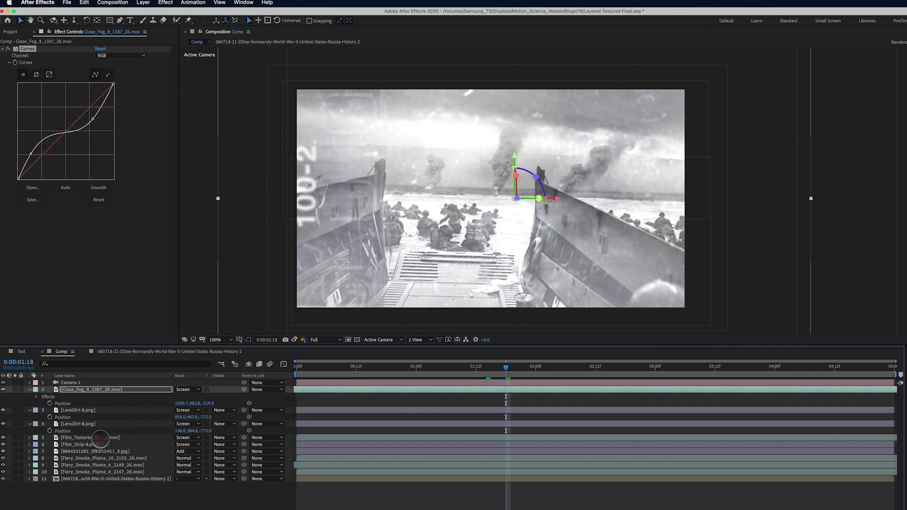
Reveal the position and scale of the Film_Textures_Dirt_1.mov layer and set its scale to 25%.
left_click(100, 438)
key("p")
key("shift+s")
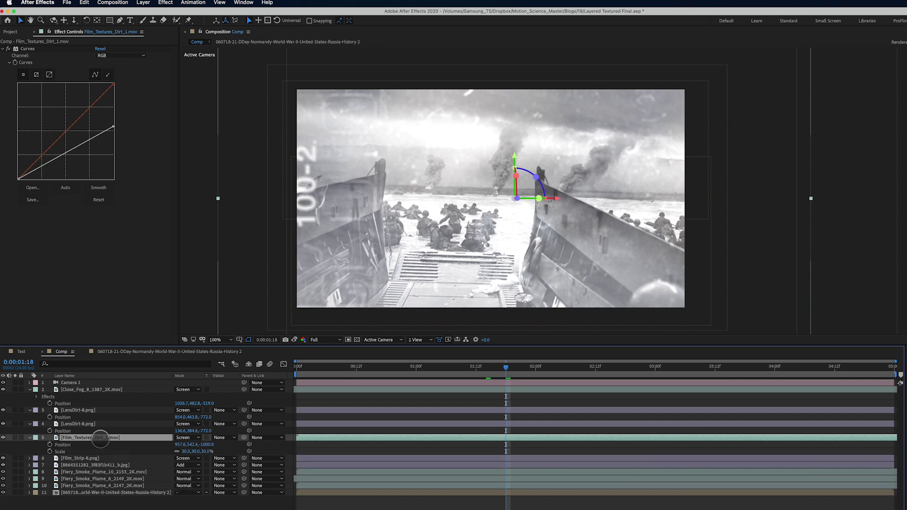
left_click(186, 453)
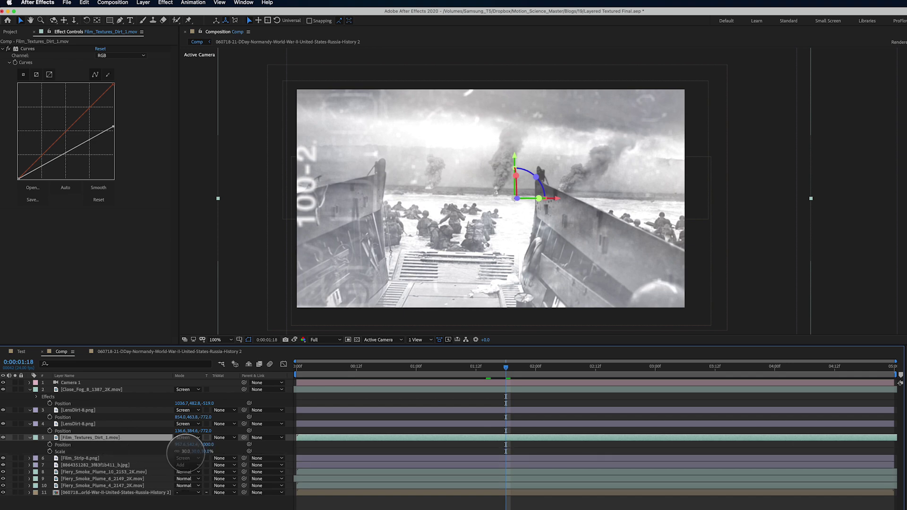
left_click(186, 452)
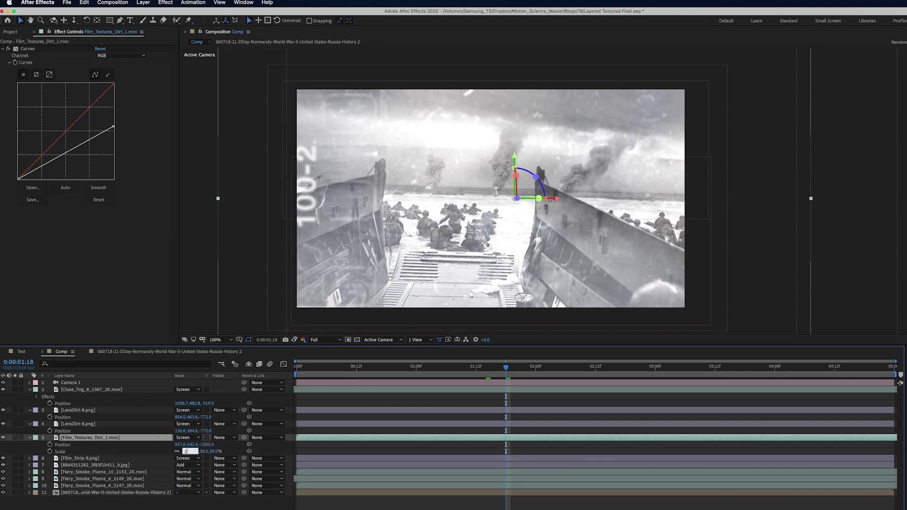
type("25")
key("Return")
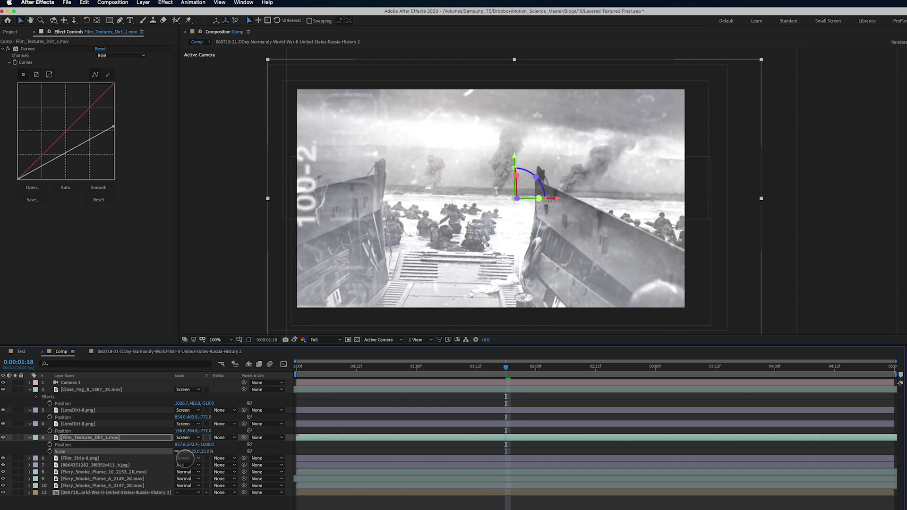
Reposition the Film_Textures_Dirt_1.mov layer at about 995, 516, checking its frame coverage along the shot.
left_click_drag(181, 445, 198, 445)
left_click_drag(454, 370, 903, 484)
left_click_drag(634, 284, 631, 270)
left_click_drag(887, 371, 264, 405)
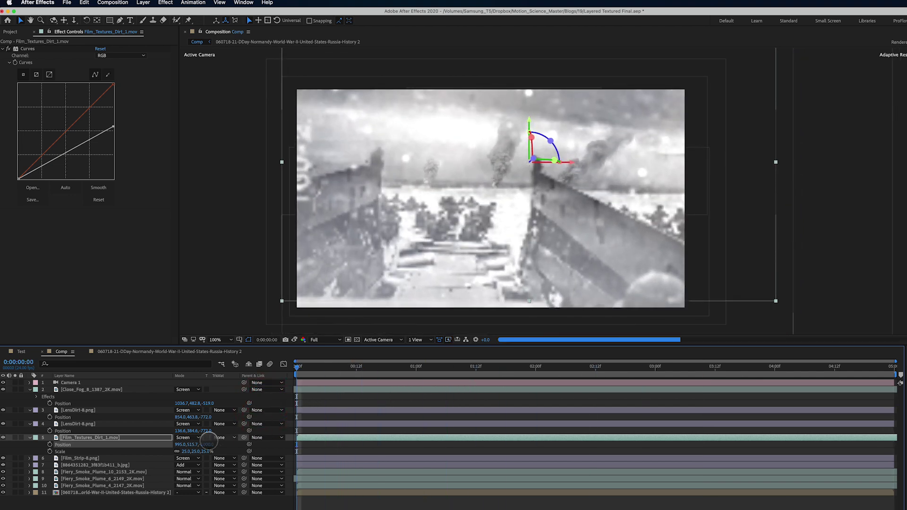
Set the Film_Textures_Dirt_1.mov layer's scale to 27% and check its coverage through to 0:00:02:08.
left_click(206, 451)
type("27")
key("Return")
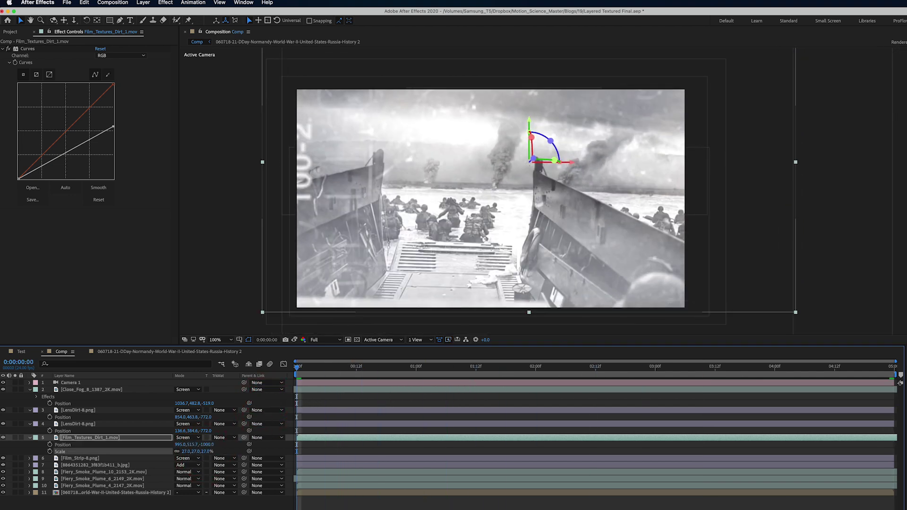
left_click_drag(411, 376, 573, 382)
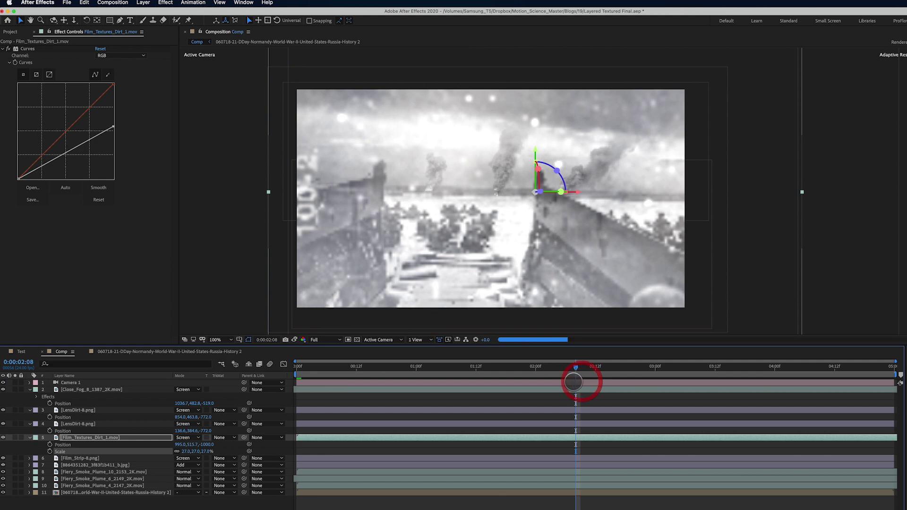
Apply a Gaussian Blur with a blurriness of 3 to the Film_Textures_Dirt_1.mov layer and check it at 0:00:02:16.
left_click(166, 3)
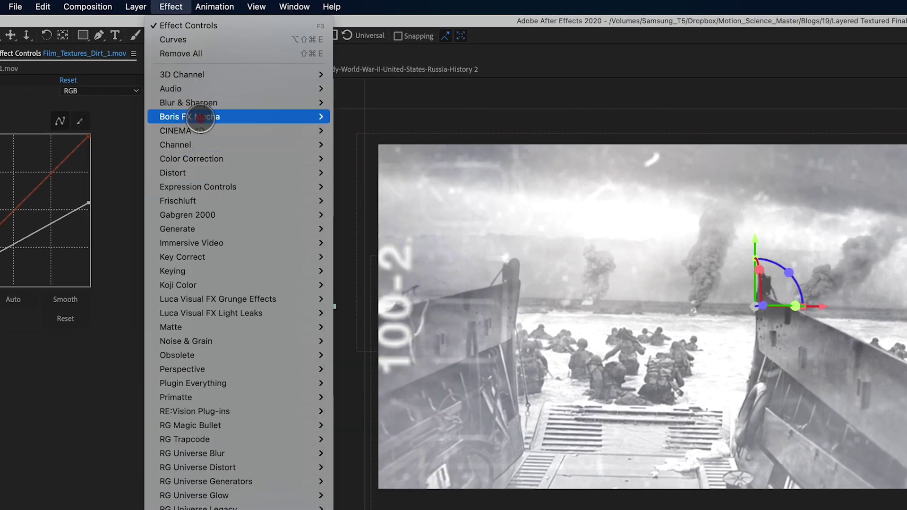
mouse_move(199, 104)
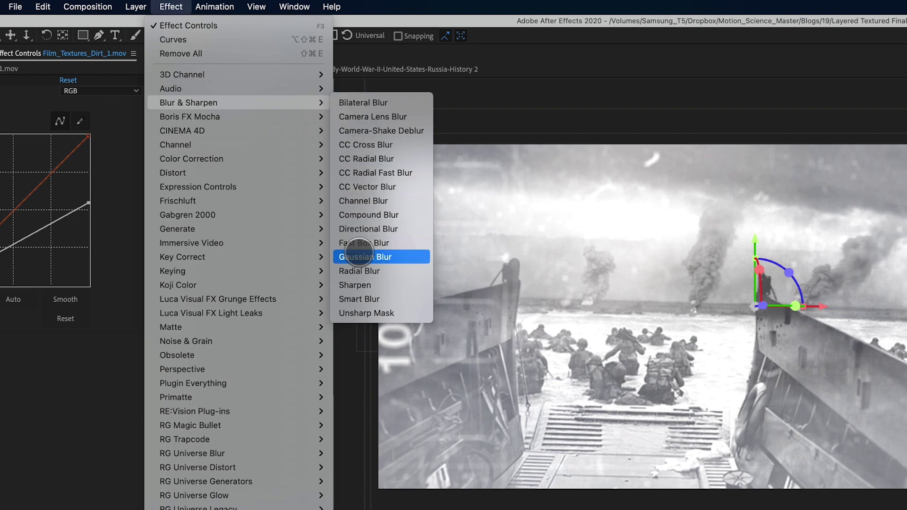
left_click(365, 257)
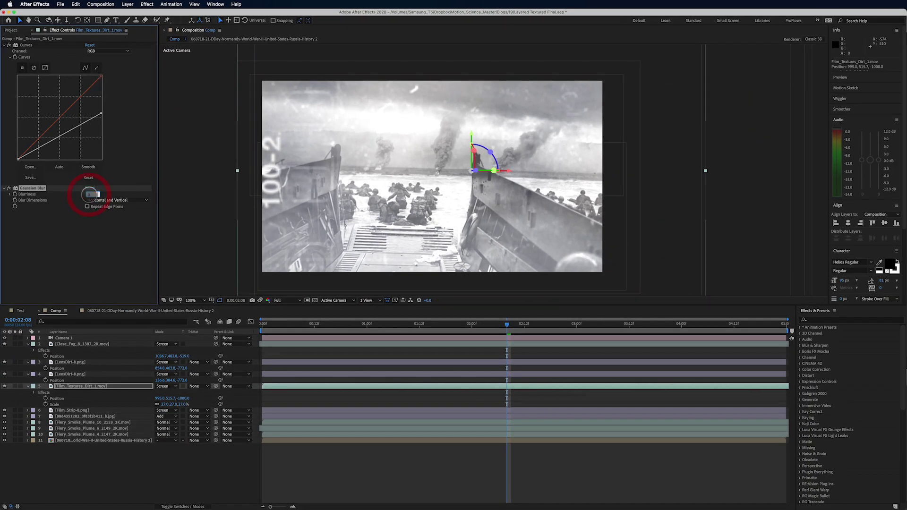
key("Return")
left_click_drag(507, 327, 542, 355)
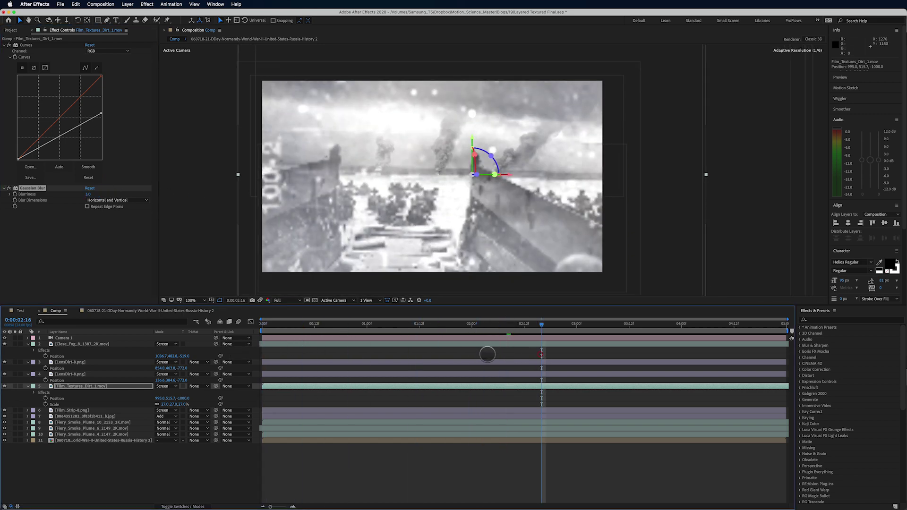
Add Film_Textures_Matte_11.mov to the composition directly below Camera 1 and make it a 3D layer.
left_click(101, 347)
left_click(10, 30)
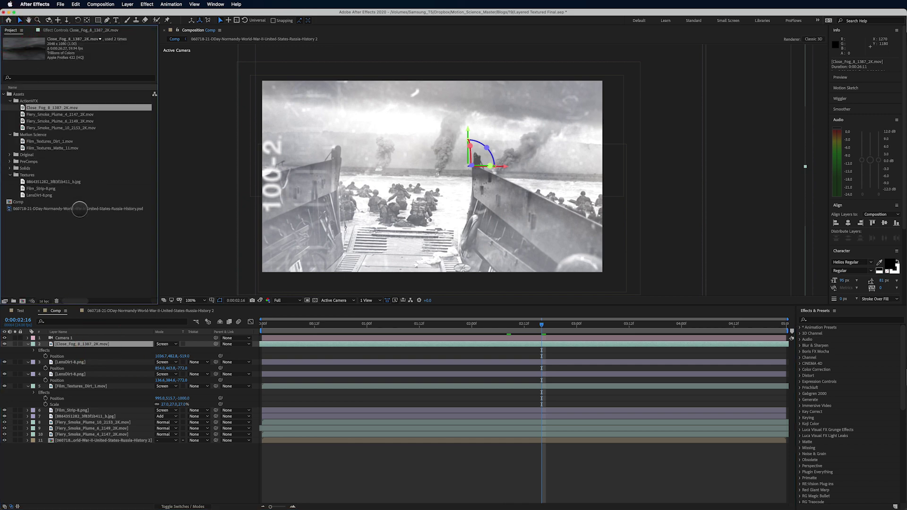
left_click_drag(54, 150, 64, 341)
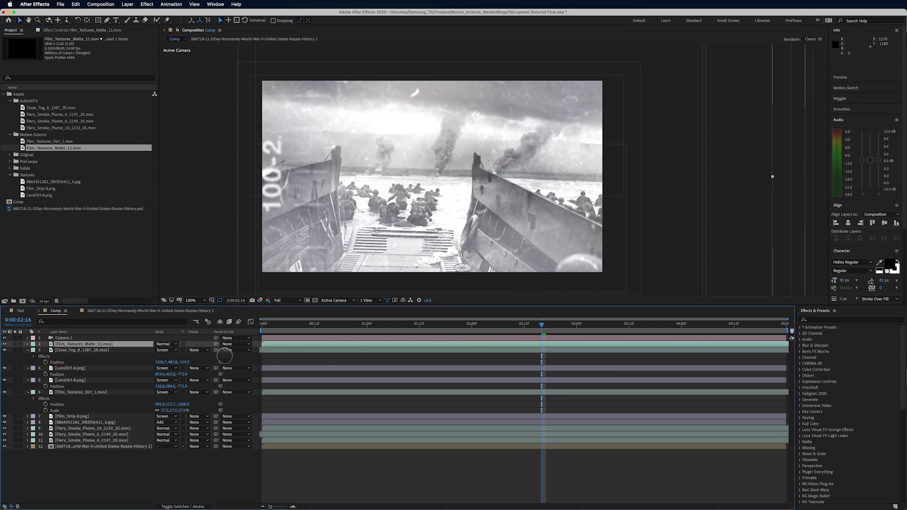
key("p")
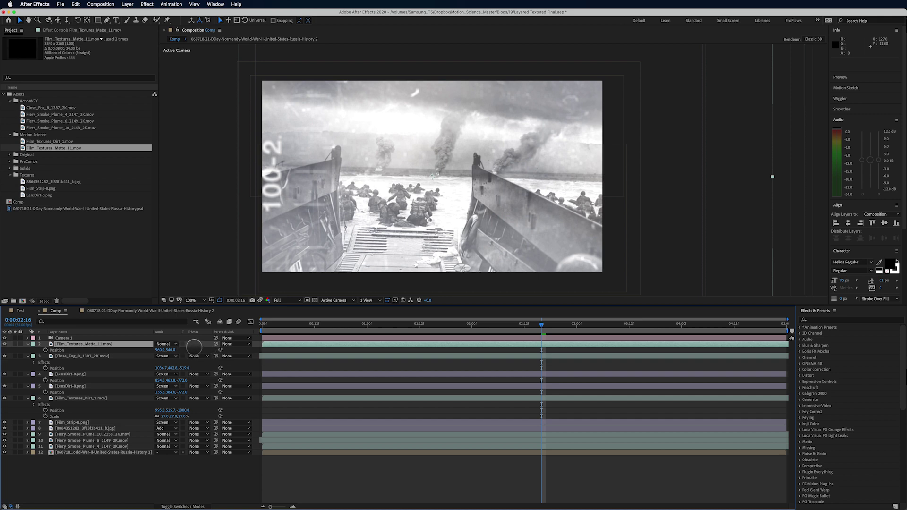
left_click(189, 505)
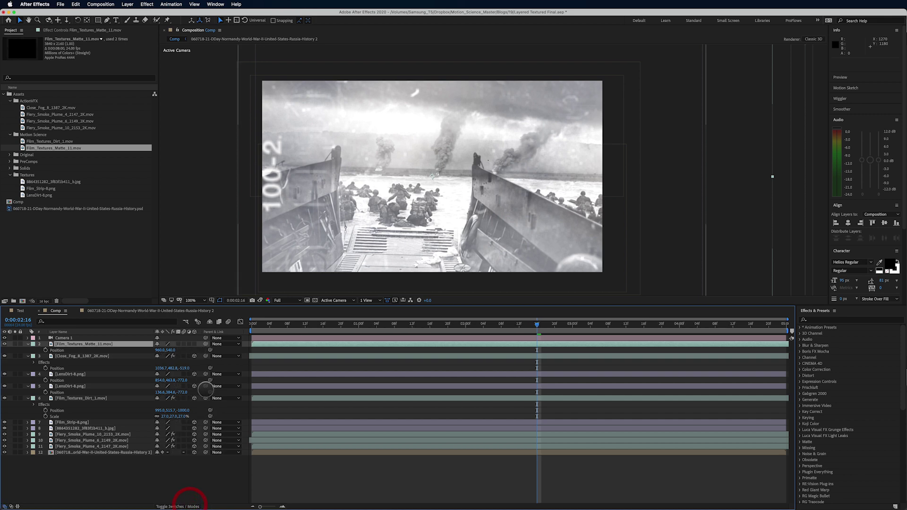
left_click(195, 344)
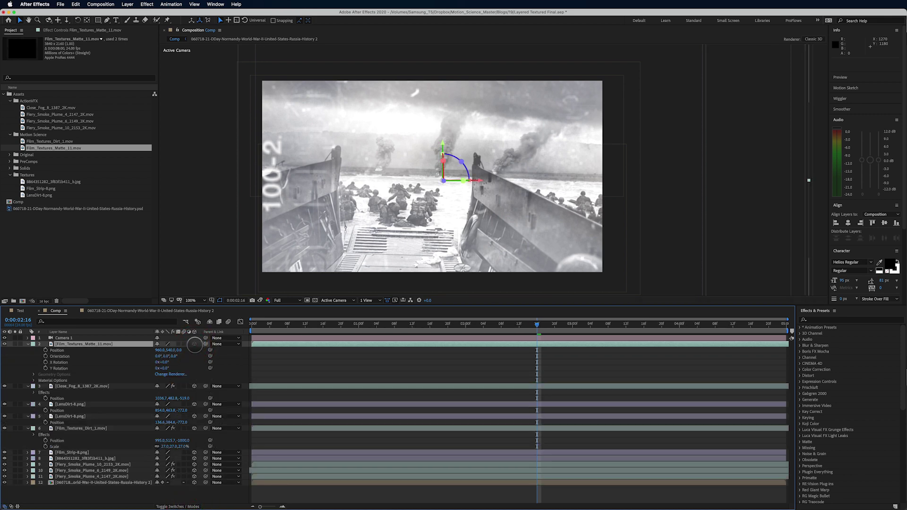
Scale the Film_Textures_Matte_11.mov layer to 57% and set its blending mode to Multiply.
key("s")
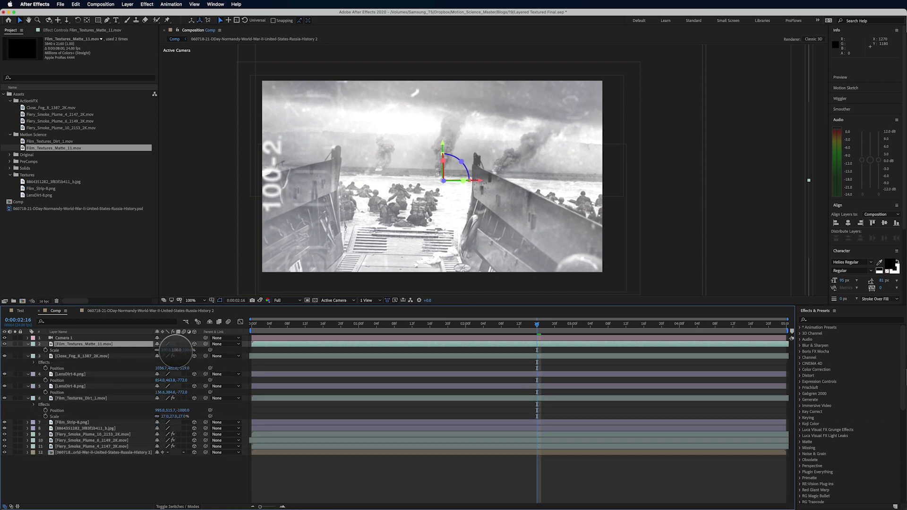
left_click_drag(175, 350, 172, 362)
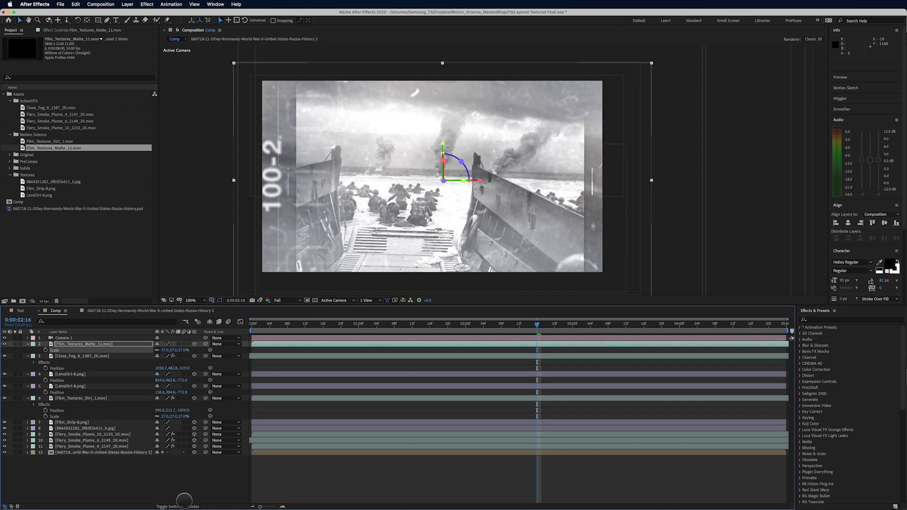
left_click(184, 504)
left_click(172, 344)
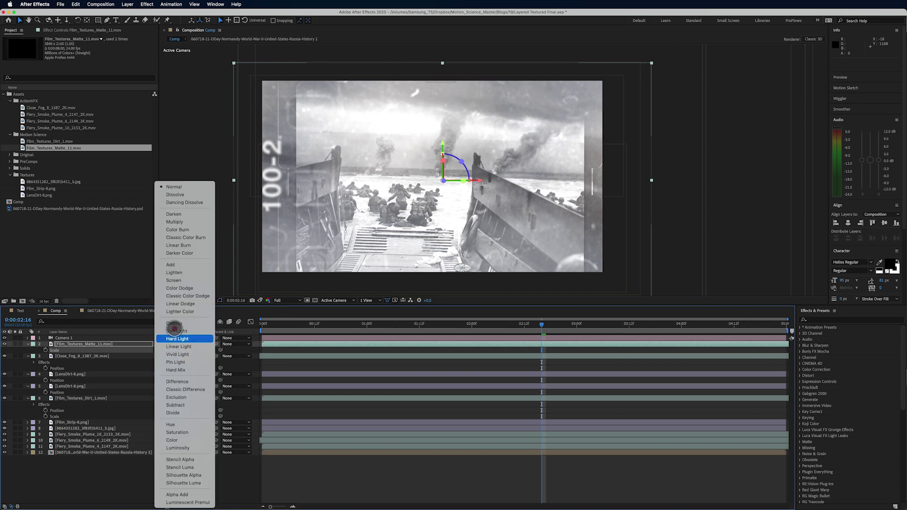
left_click(175, 221)
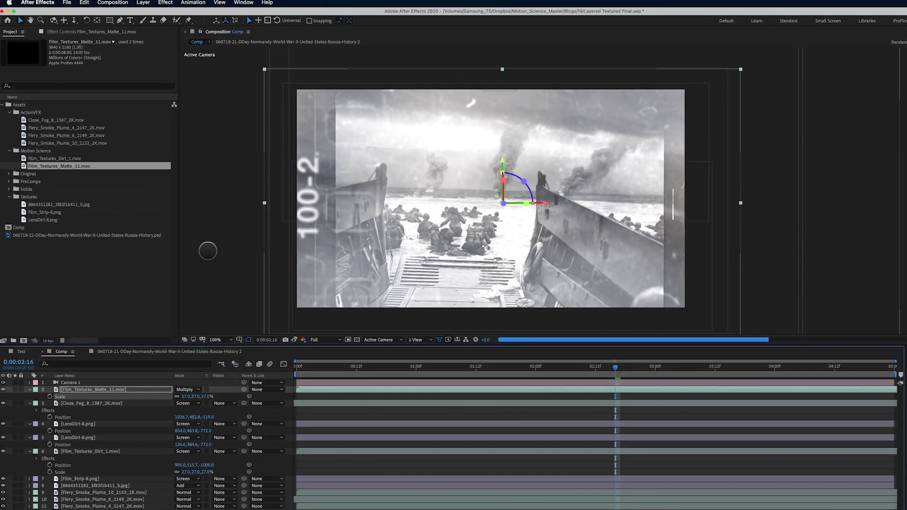
Set the Z position of the Film_Textures_Matte_11.mov layer to -500.
mouse_move(306, 367)
left_mouse_down()
mouse_move(270, 372)
mouse_move(303, 373)
left_mouse_up()
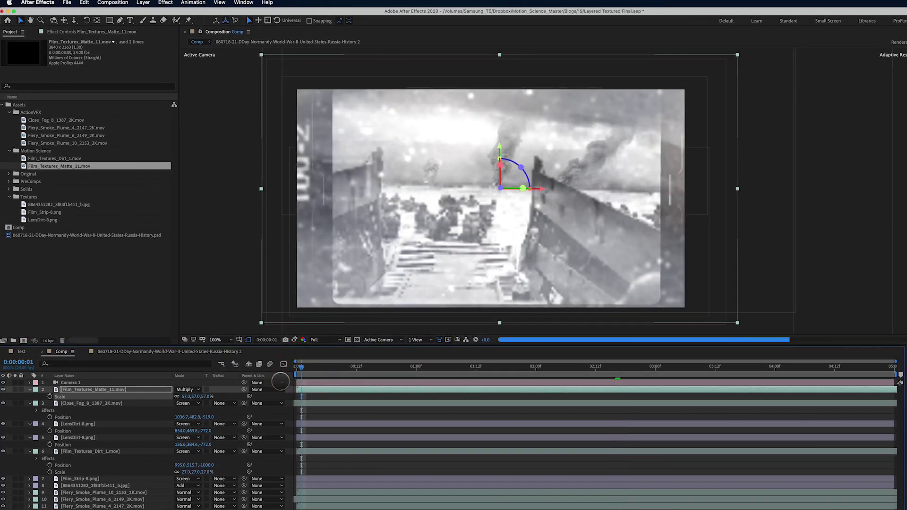
key("p")
left_click(203, 396)
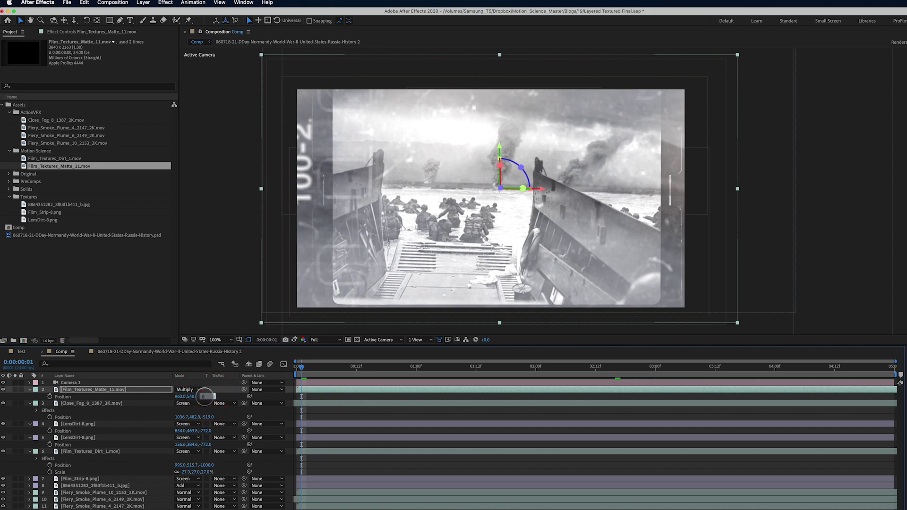
key("Return")
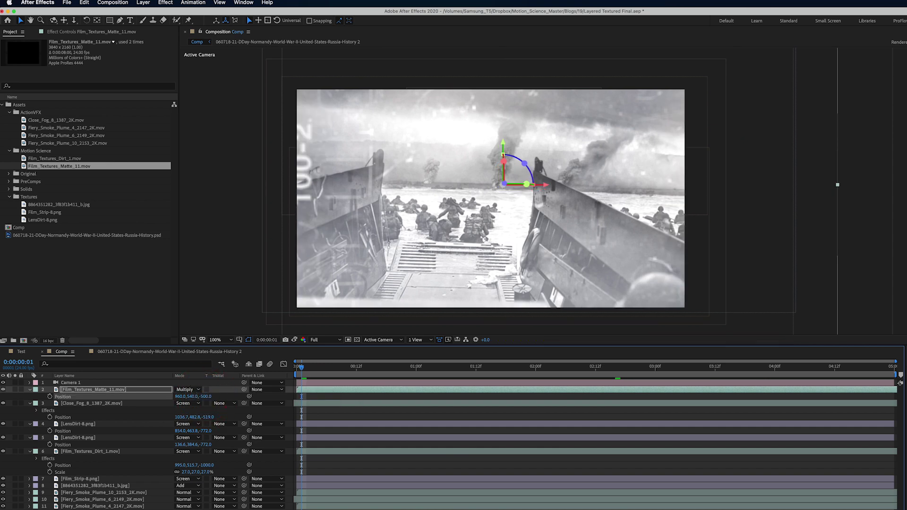
Move the Film_Textures_Matte_11.mov layer to about X 1166, Y 301, and check its framing near the start and end of the shot.
left_click_drag(446, 255, 502, 197)
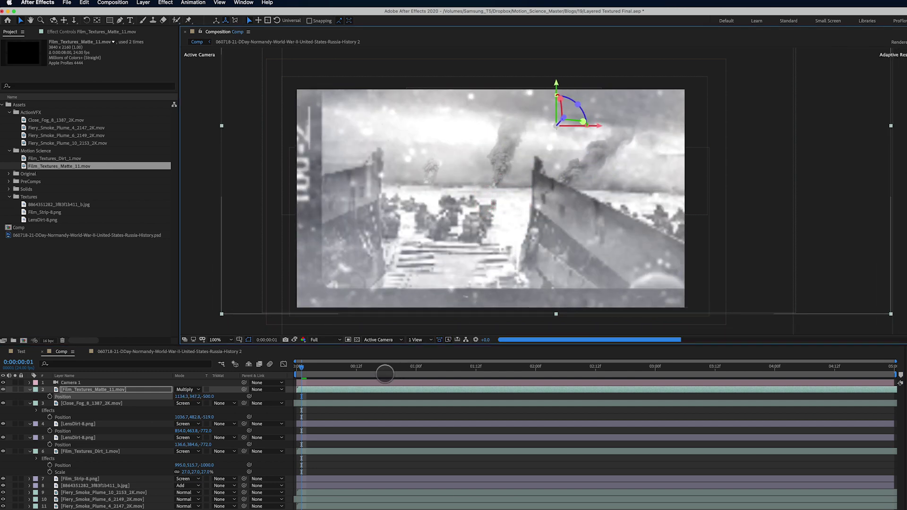
left_click_drag(309, 370, 874, 402)
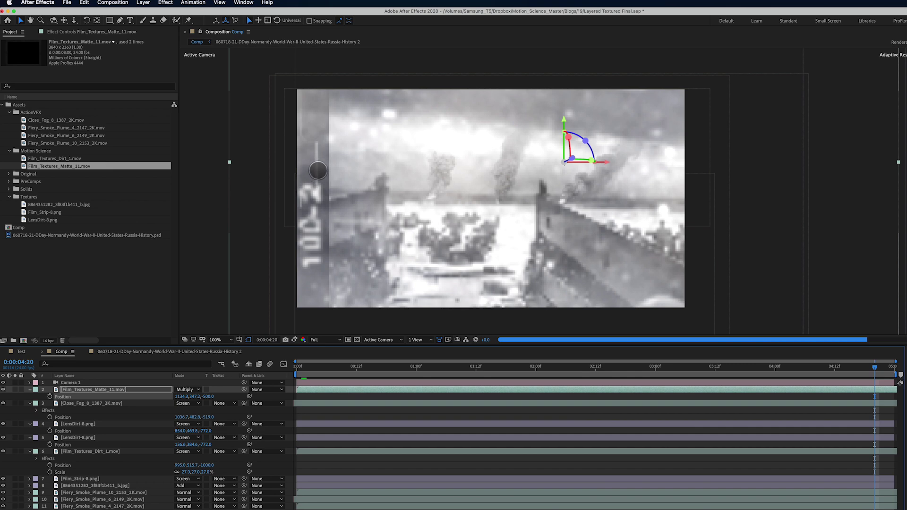
left_click_drag(321, 162, 330, 148)
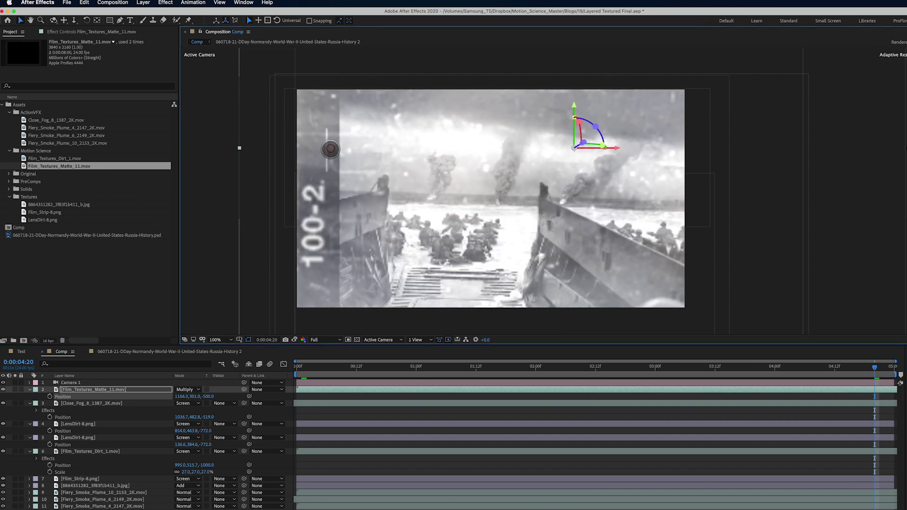
left_click_drag(342, 371, 221, 369)
left_click_drag(300, 369, 809, 400)
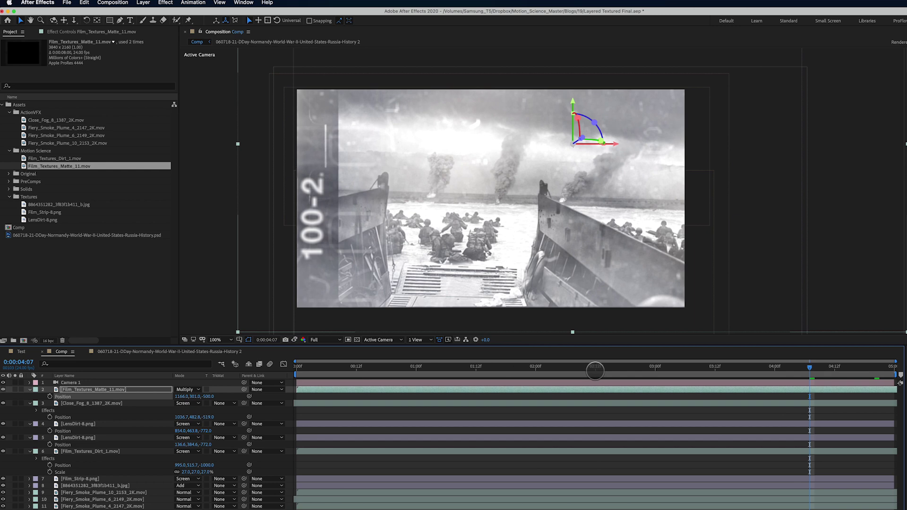
Lower the Film_Textures_Matte_11.mov layer to about X 1170, Y 333 from the first frame, and check its coverage through to 0:00:04:23.
left_click_drag(875, 378, 166, 422)
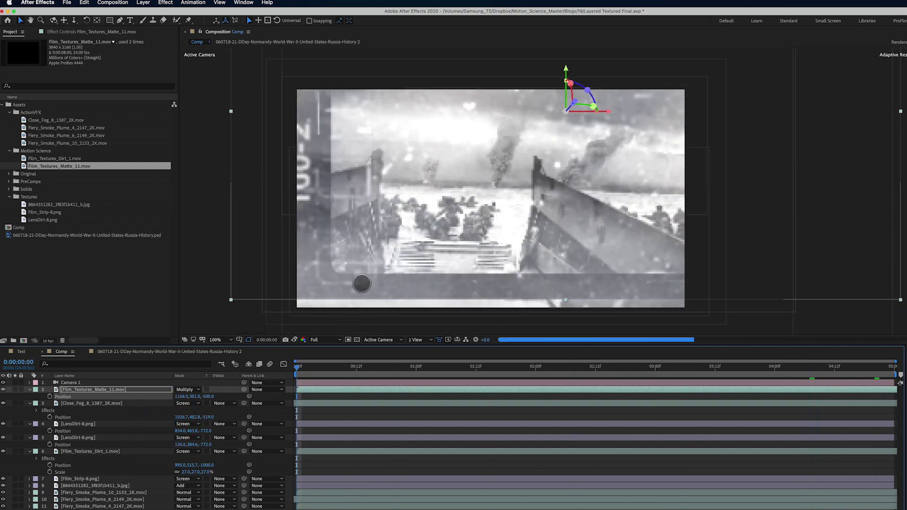
left_click(364, 290)
left_click_drag(364, 291, 364, 297)
left_click_drag(303, 370, 906, 416)
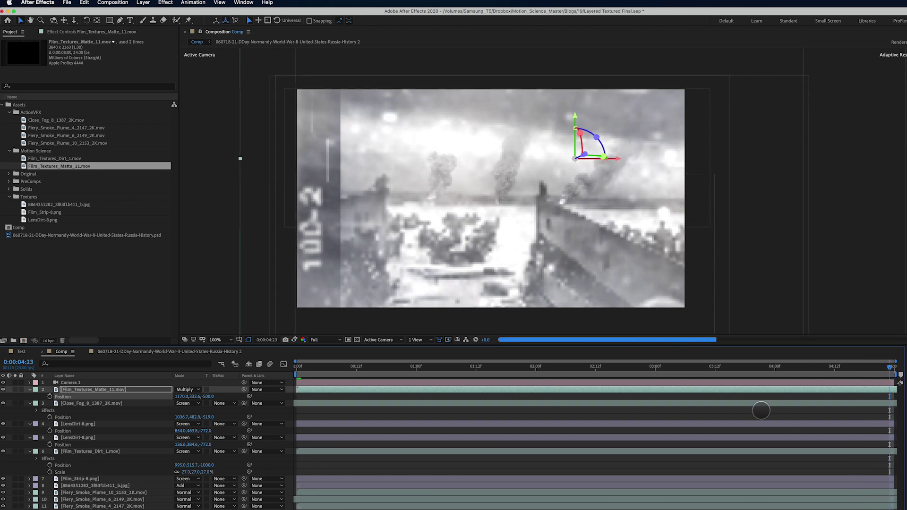
Collapse the expanded properties of the matte, fog, lens dirt and film dirt layers in the timeline.
left_click(30, 389)
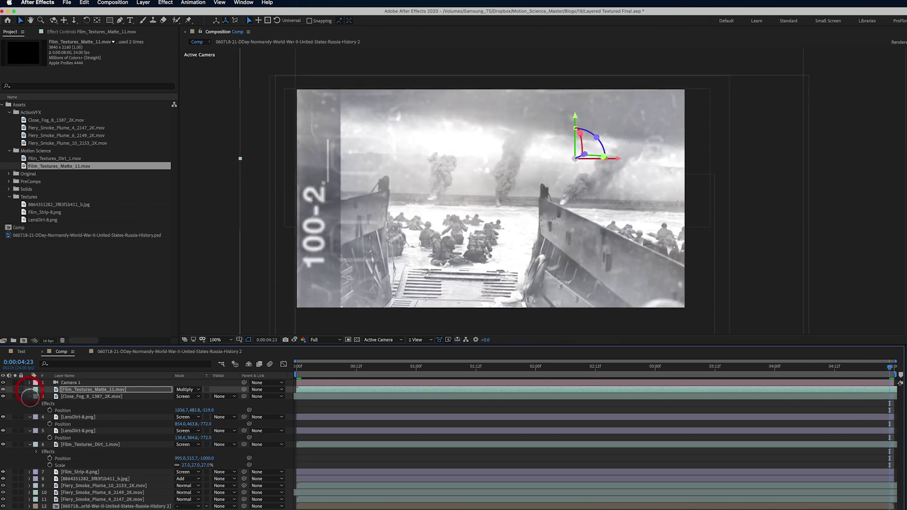
left_click(29, 397)
left_click(29, 403)
left_click(29, 410)
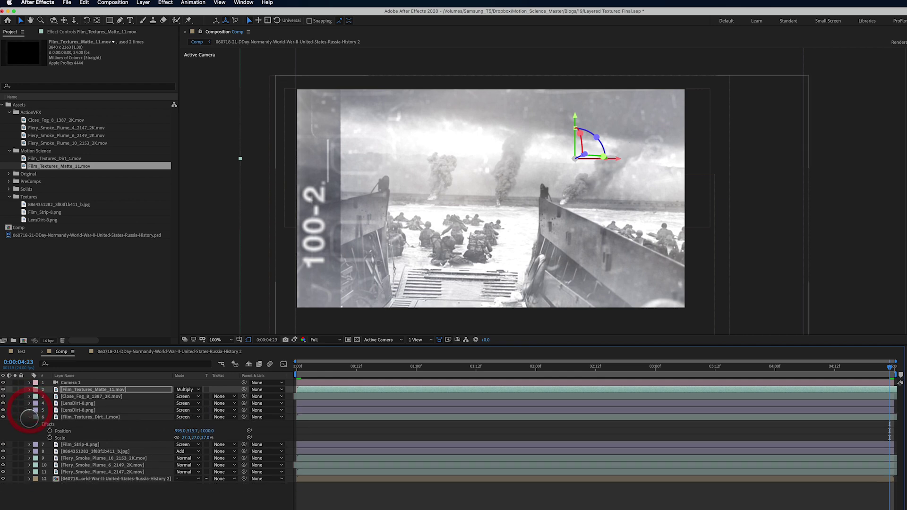
left_click(29, 416)
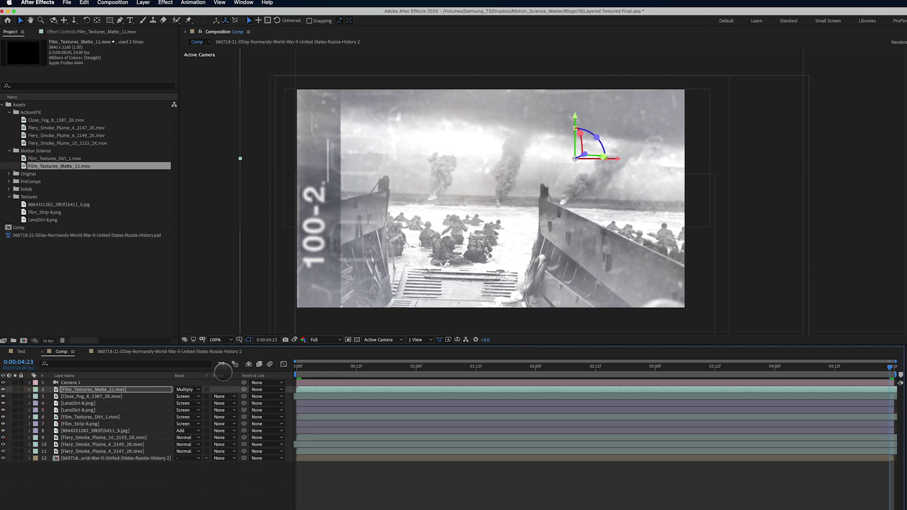
Reveal Camera 1's camera options at the first frame and add the expression wiggle(3,2000) to its Focus Distance.
left_click_drag(571, 372, 218, 385)
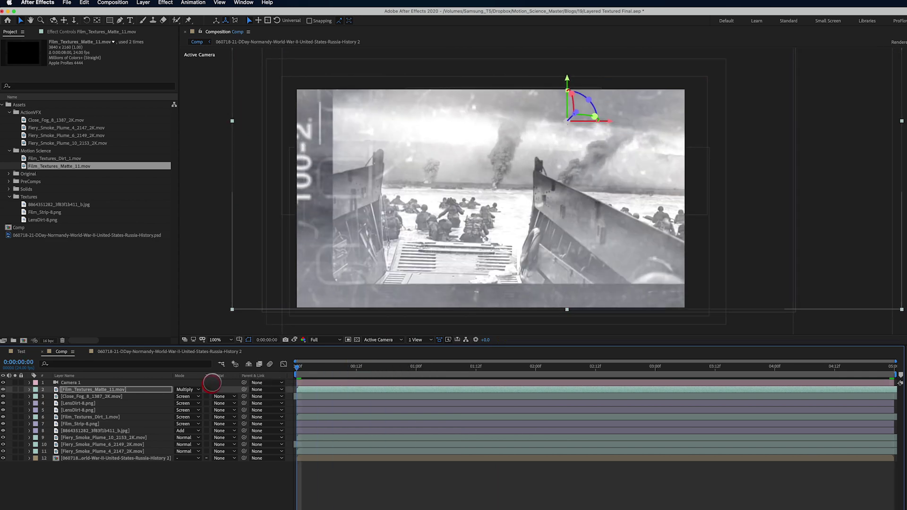
left_click(115, 383)
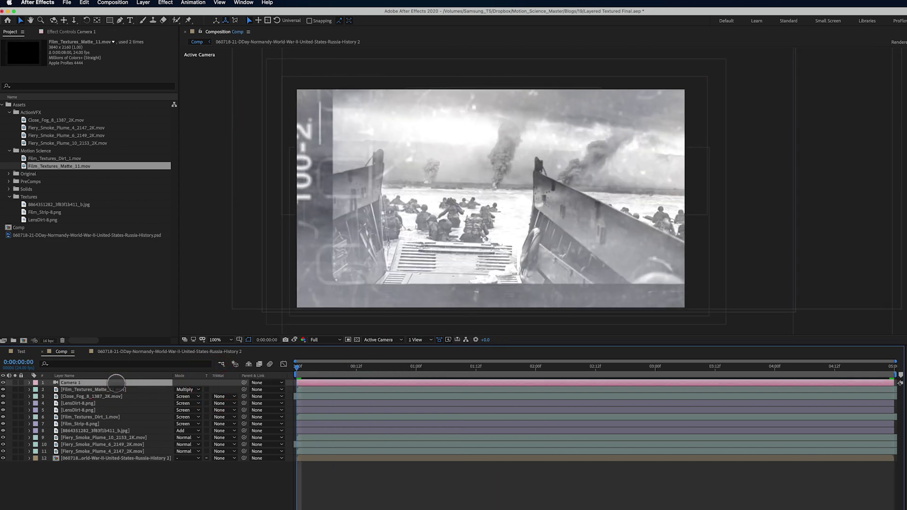
key("a")
key("a")
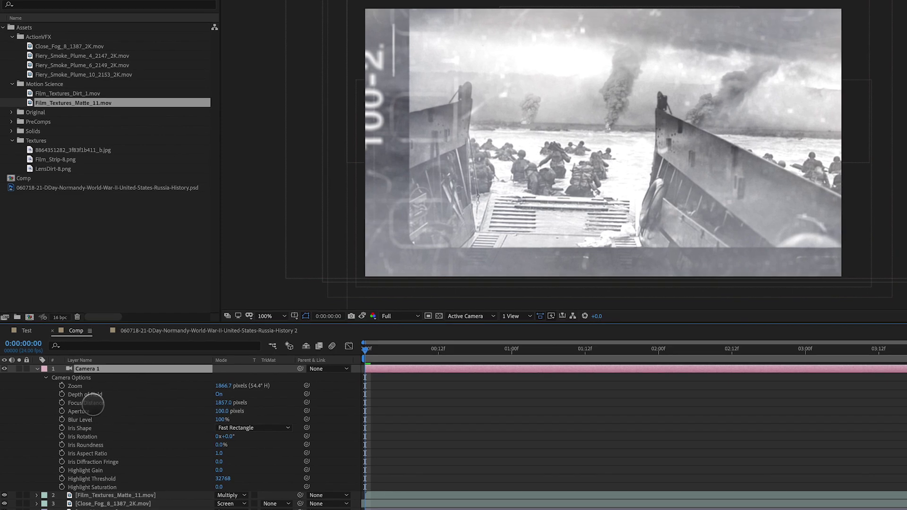
left_click(93, 403)
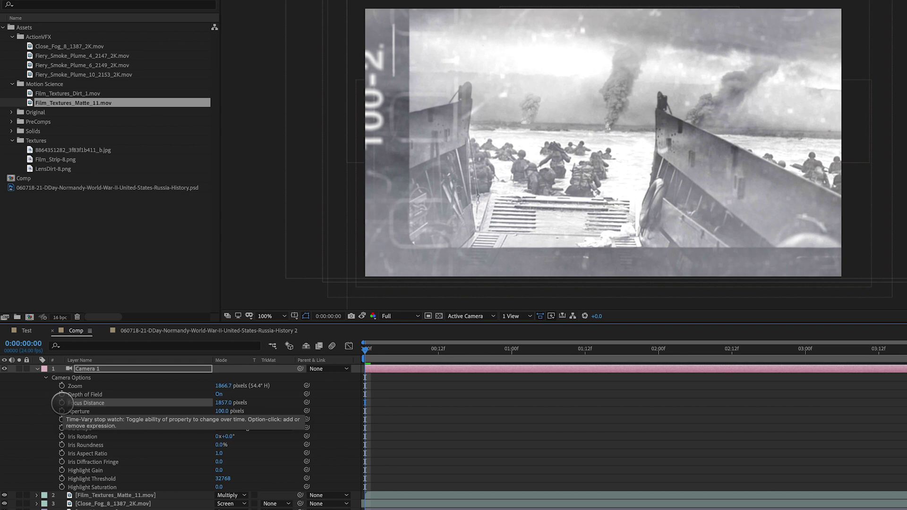
left_click(62, 403, "alt")
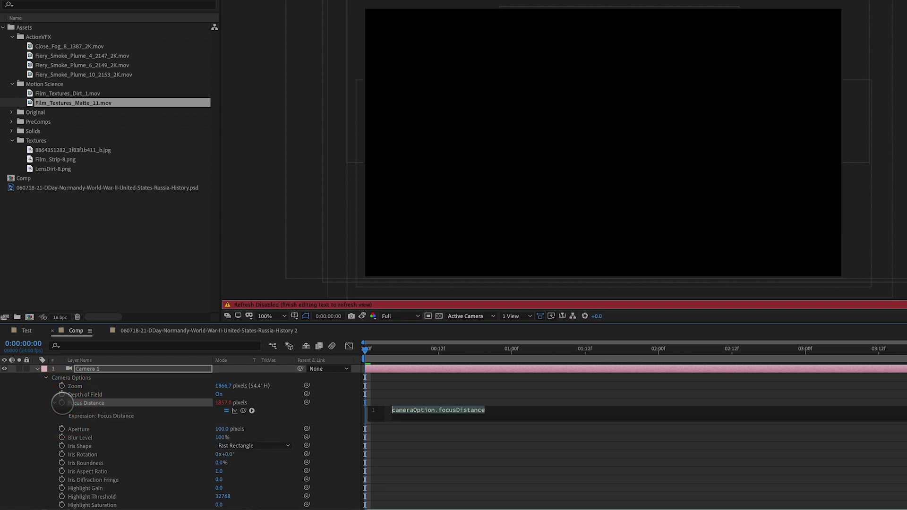
type("wiggle(3,2000")
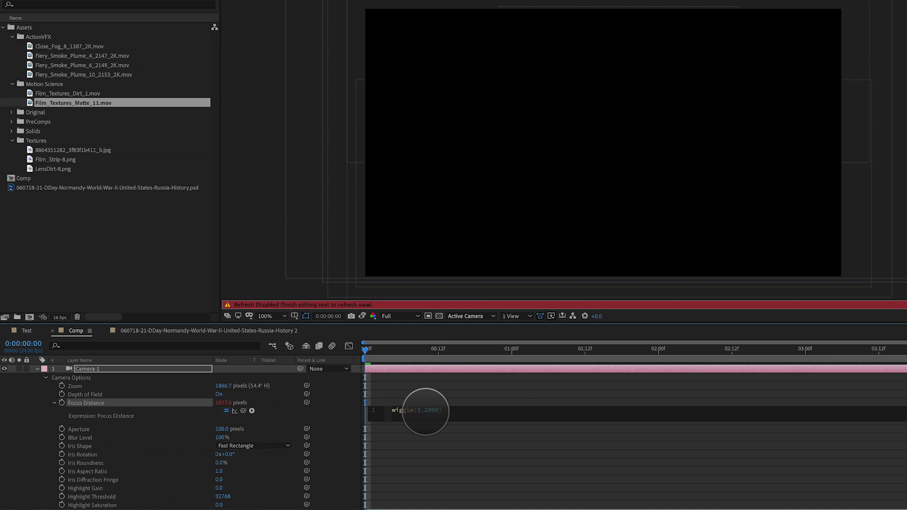
left_click_drag(424, 410, 435, 415)
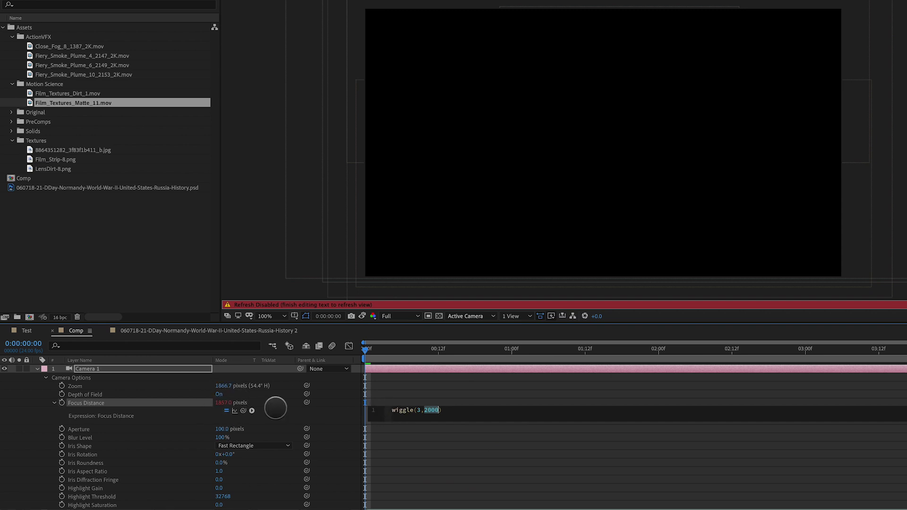
left_click(411, 391)
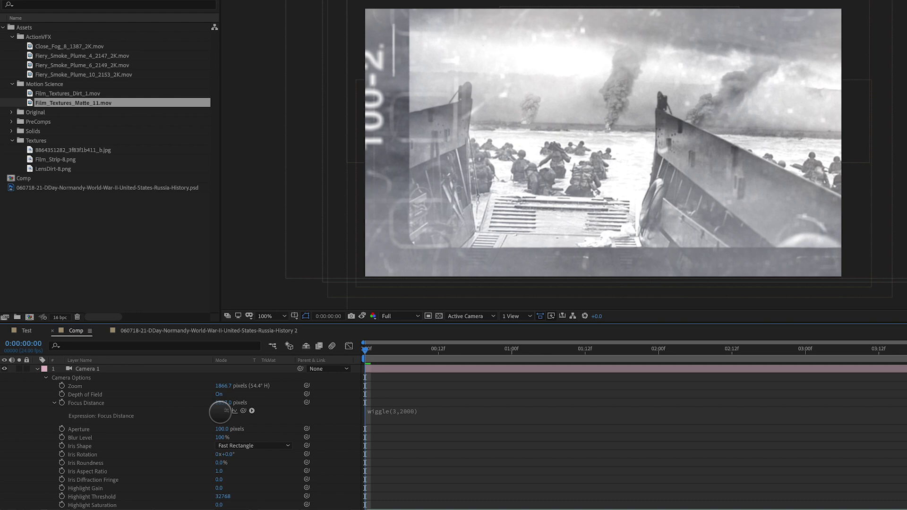
Preview the wiggling camera focus in playback and check individual frames through to 0:00:04:17.
left_click_drag(394, 352, 586, 359)
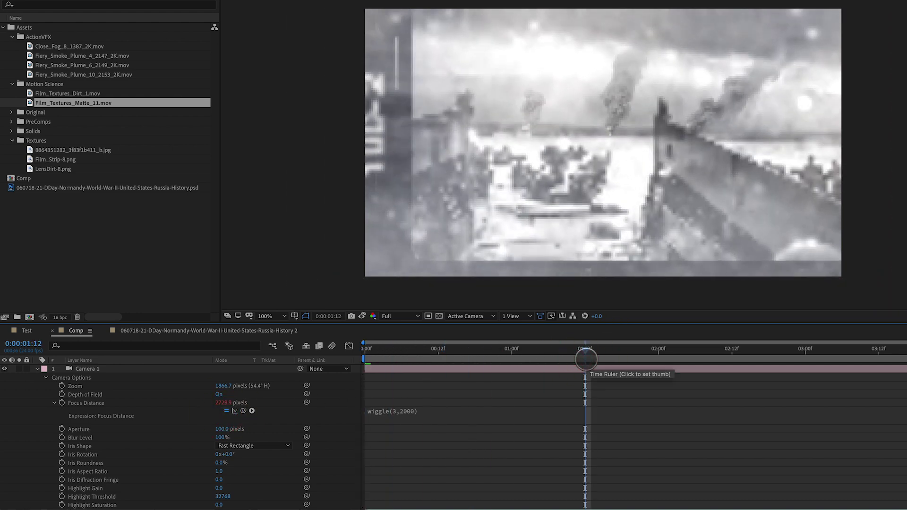
key("space")
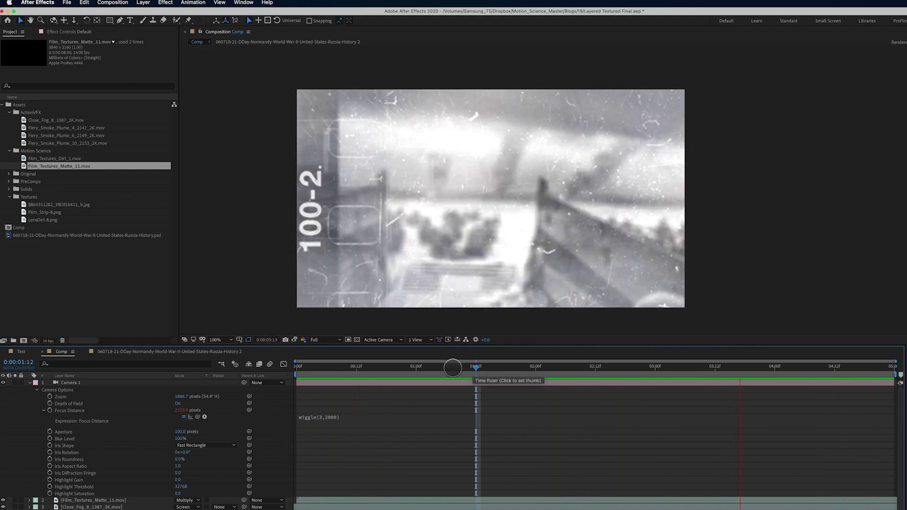
left_click(349, 374)
left_click_drag(349, 374, 857, 401)
Reduce the Focus Distance wiggle amplitude to 1000 and preview the shot.
left_click(332, 416)
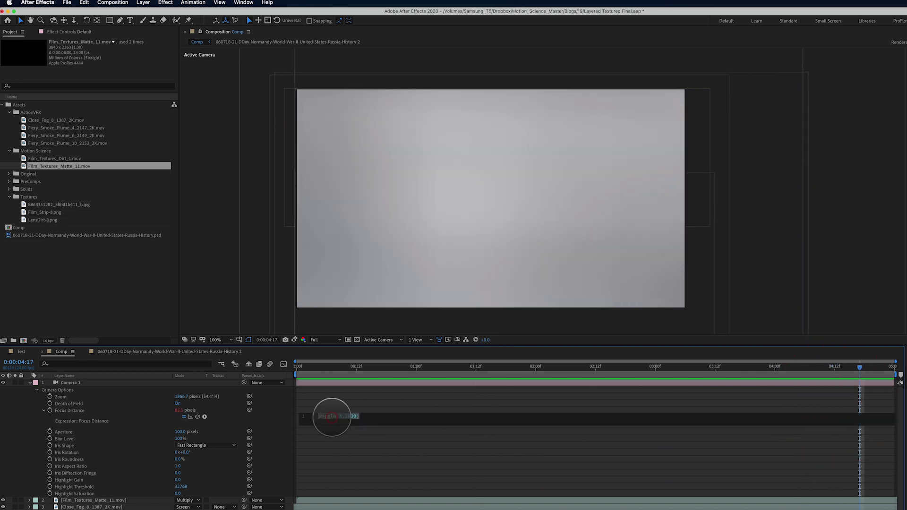
left_click(347, 419)
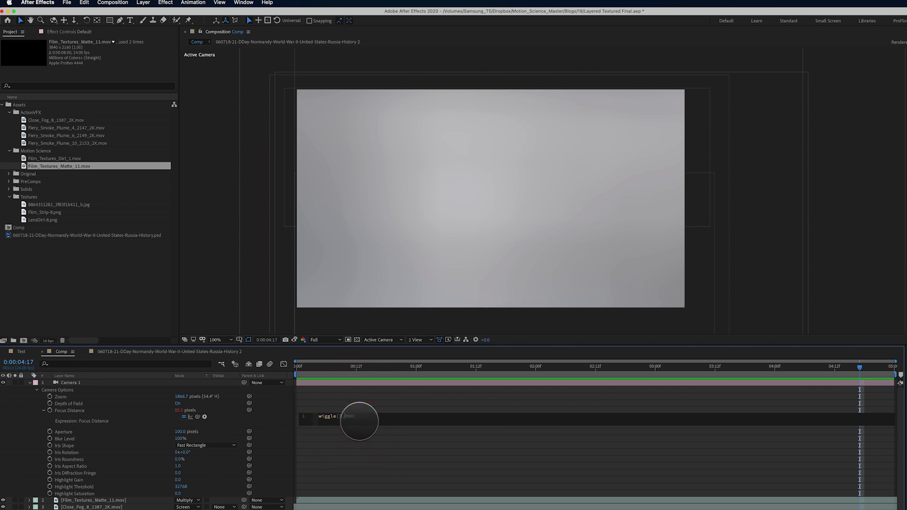
key("KP_Enter")
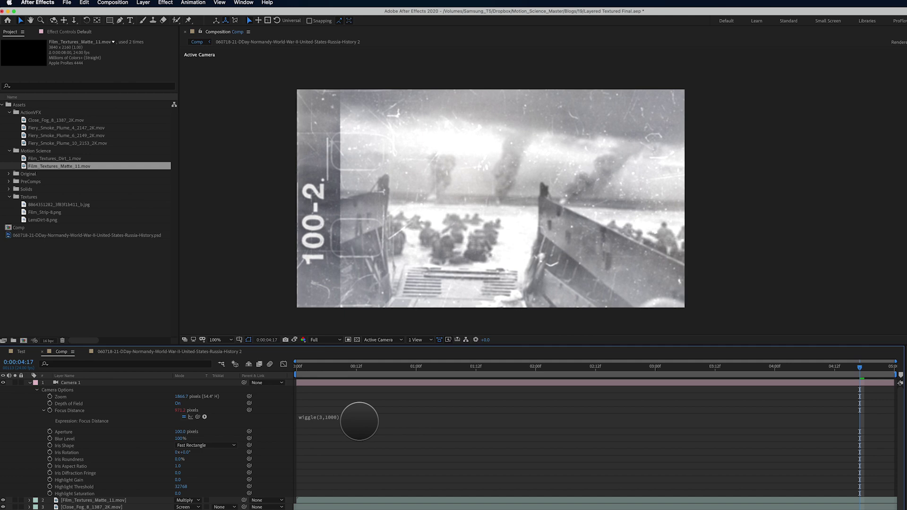
key("space")
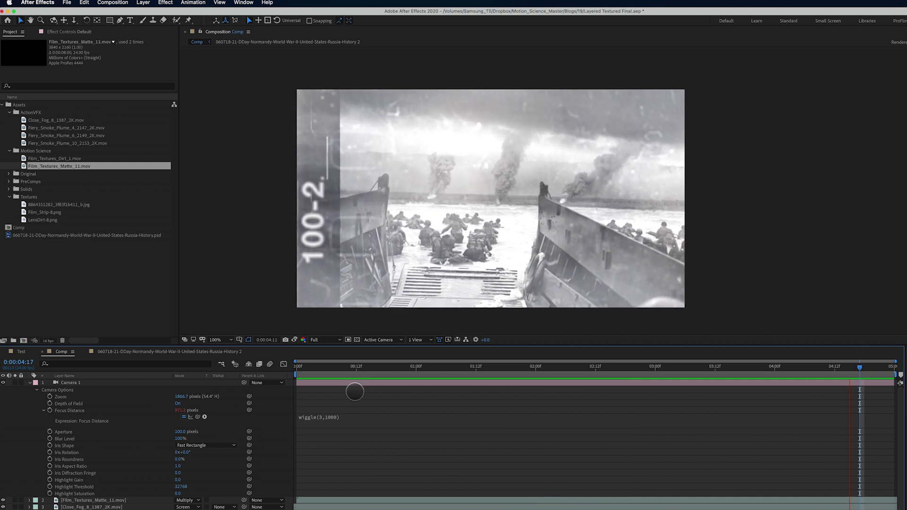
Change the Focus Distance expression to wiggle(4,1000) and collapse Camera 1's properties.
left_click(332, 415)
left_click(334, 416)
left_click(341, 417)
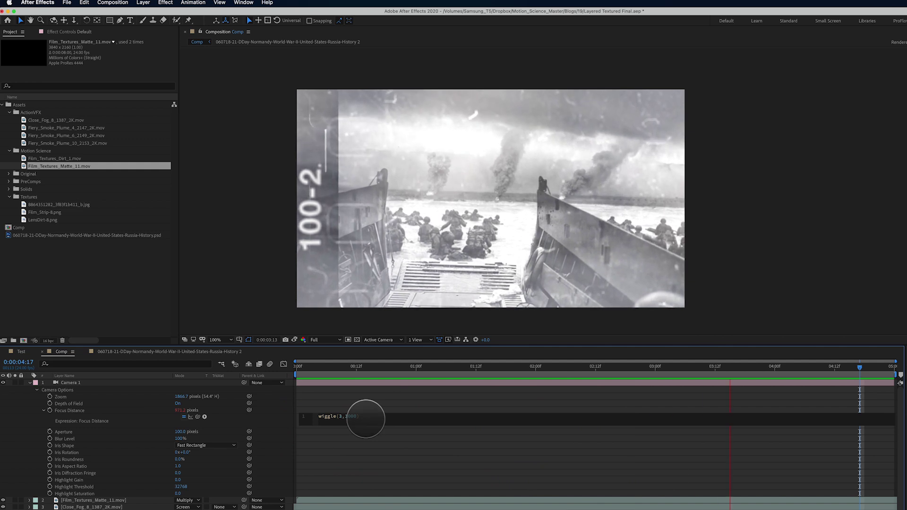
type("4")
key("KP_Enter")
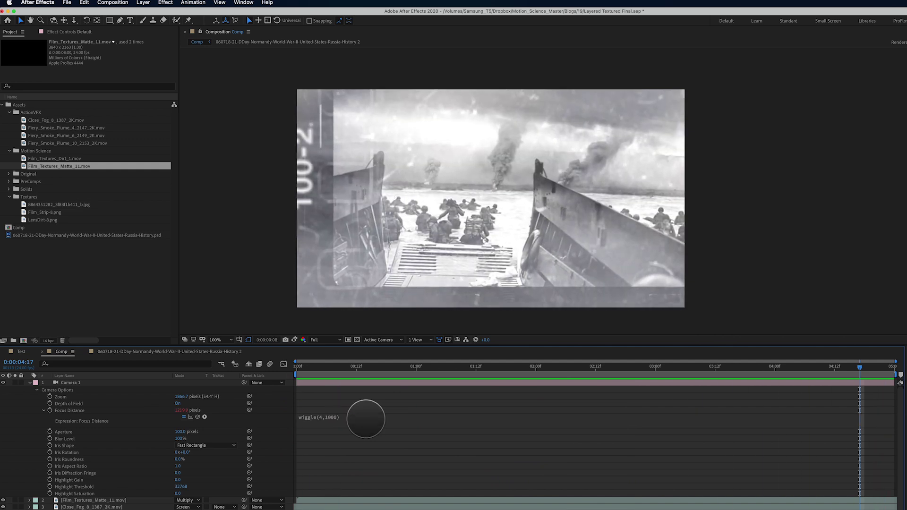
left_click(30, 383)
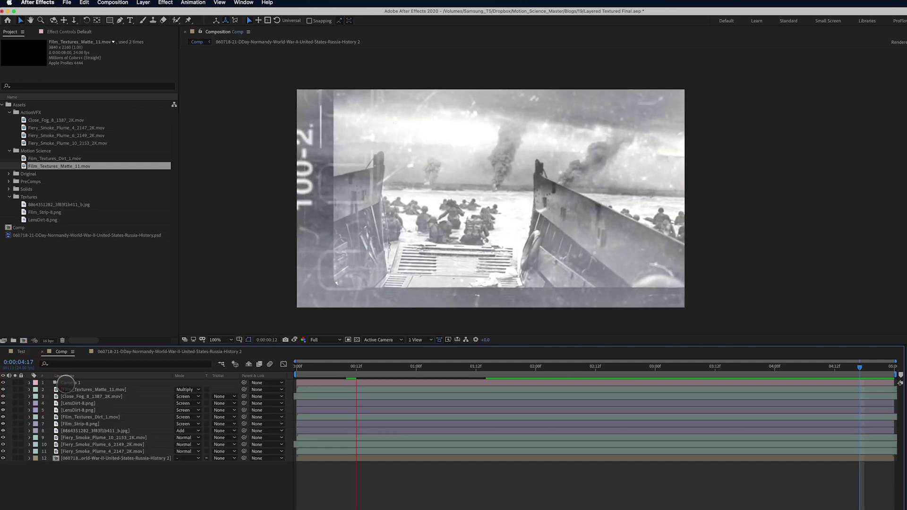
Go to 0:00:00:12, add a new adjustment layer above Camera 1 and rename it FX.
left_click(65, 383)
left_click(355, 368)
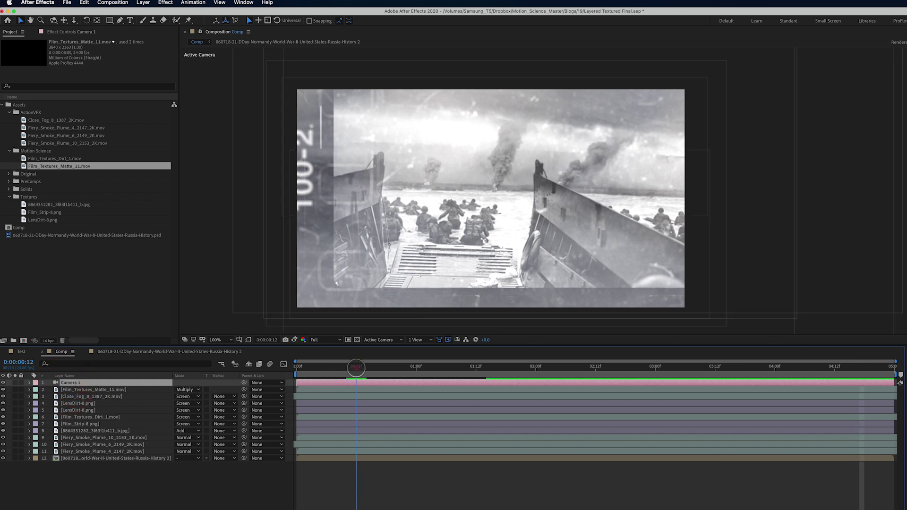
left_click(149, 2)
mouse_move(179, 14)
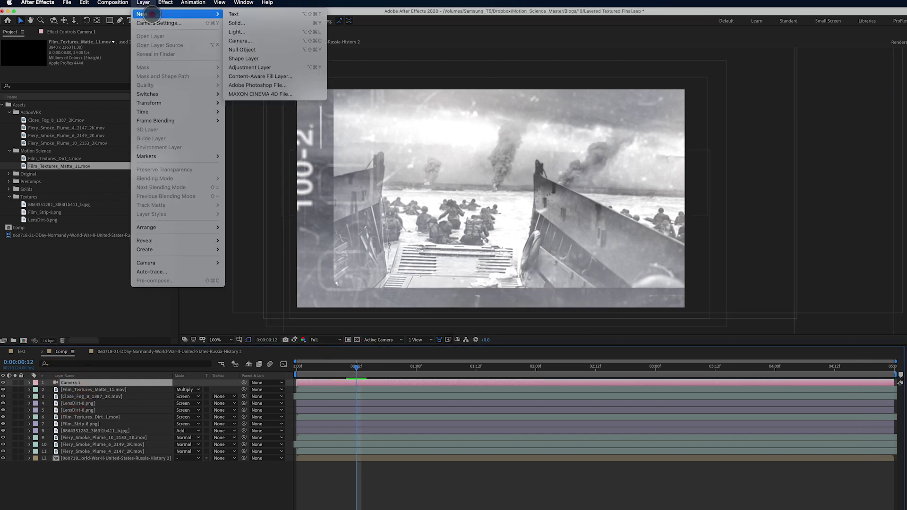
left_click(282, 67)
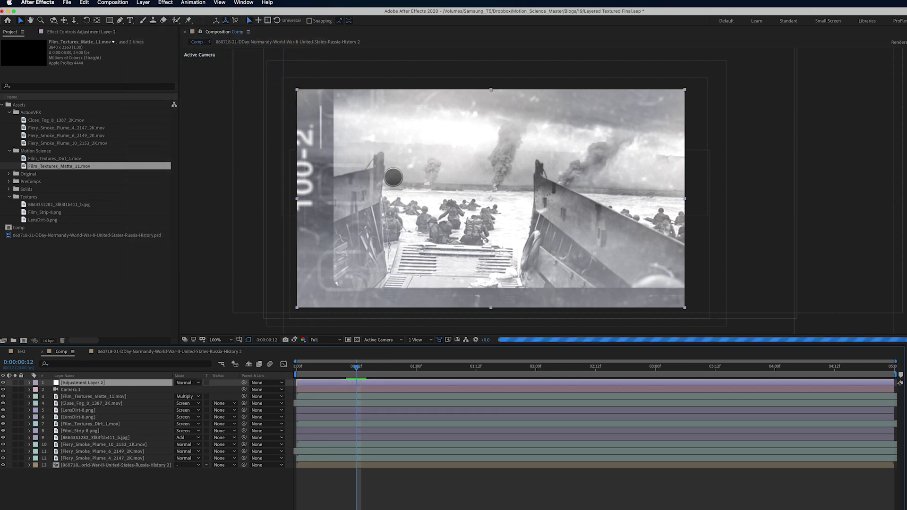
key("Return")
type("FX")
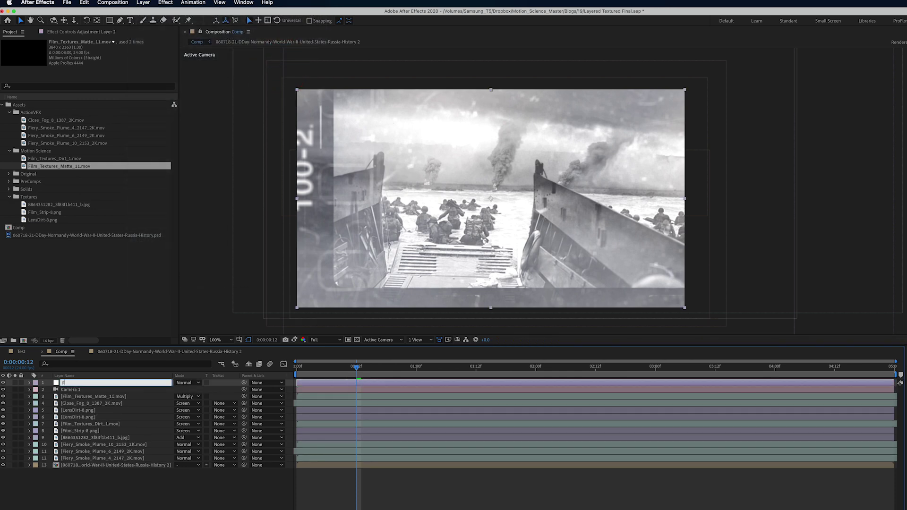
key("Return")
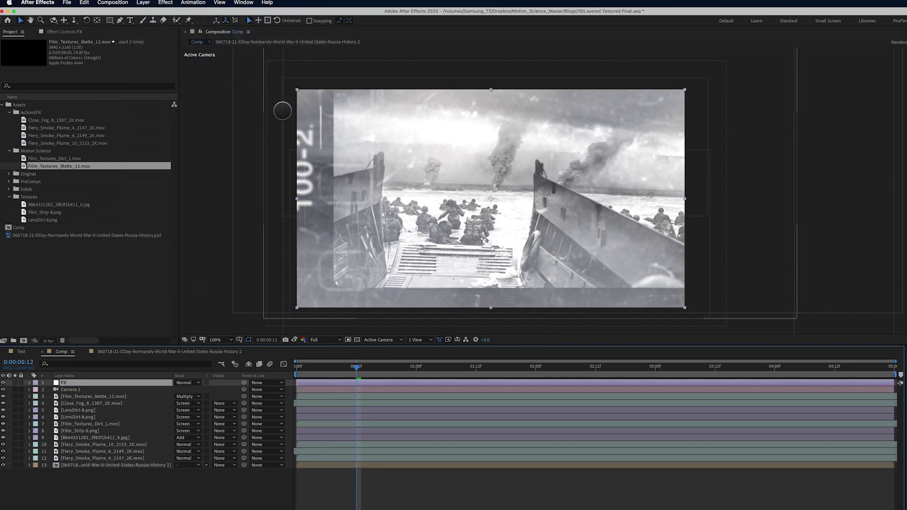
Apply the Sapphire Stylize effect S_FilmEffect to the FX layer and open its preset browser.
left_click(165, 3)
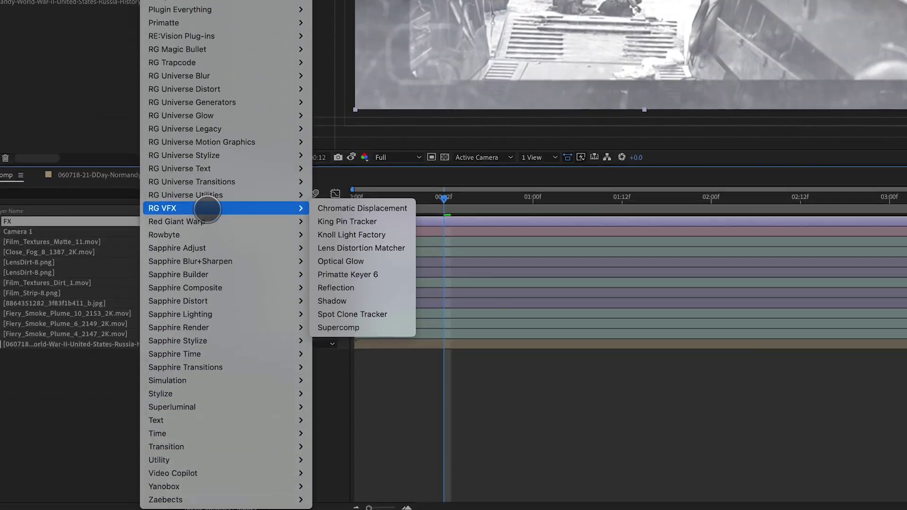
mouse_move(213, 341)
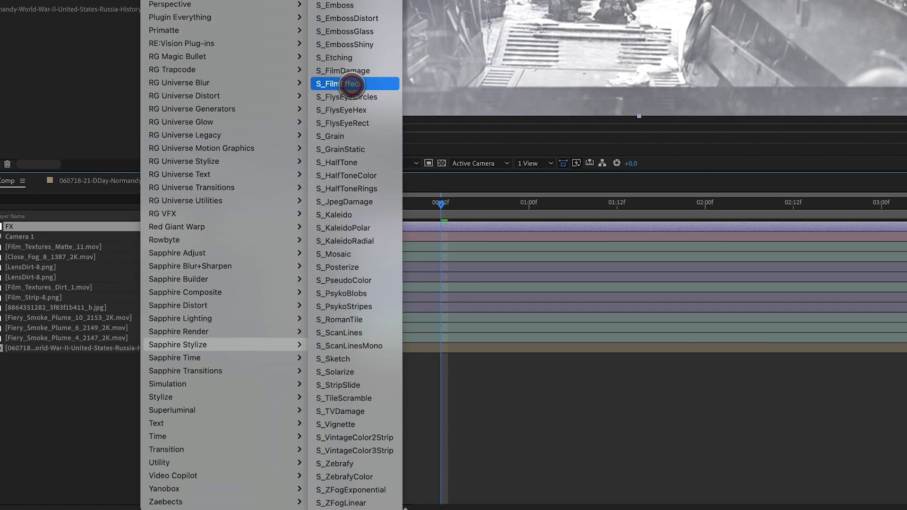
left_click(352, 85)
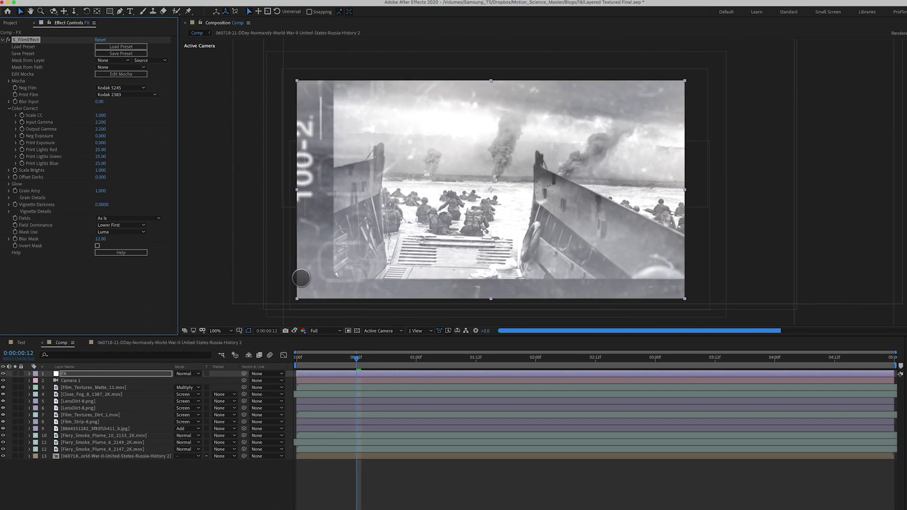
left_click(132, 46)
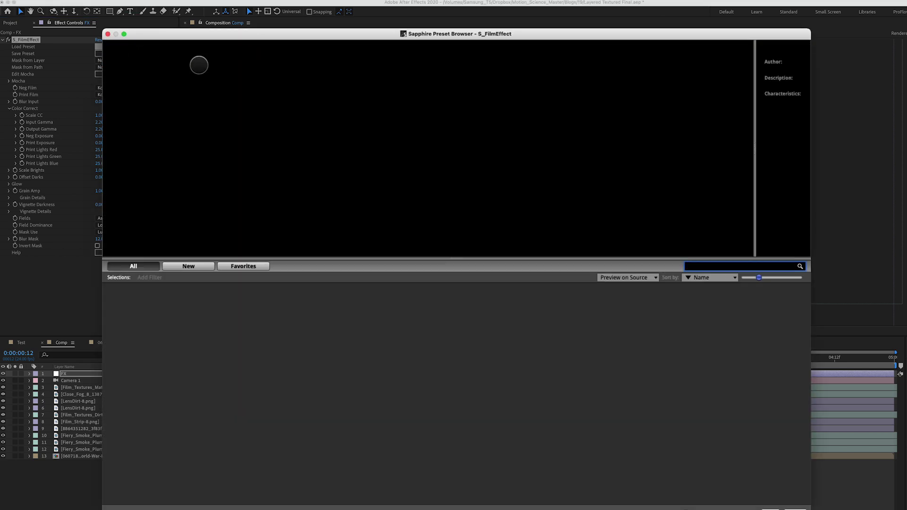
left_click_drag(222, 34, 260, 28)
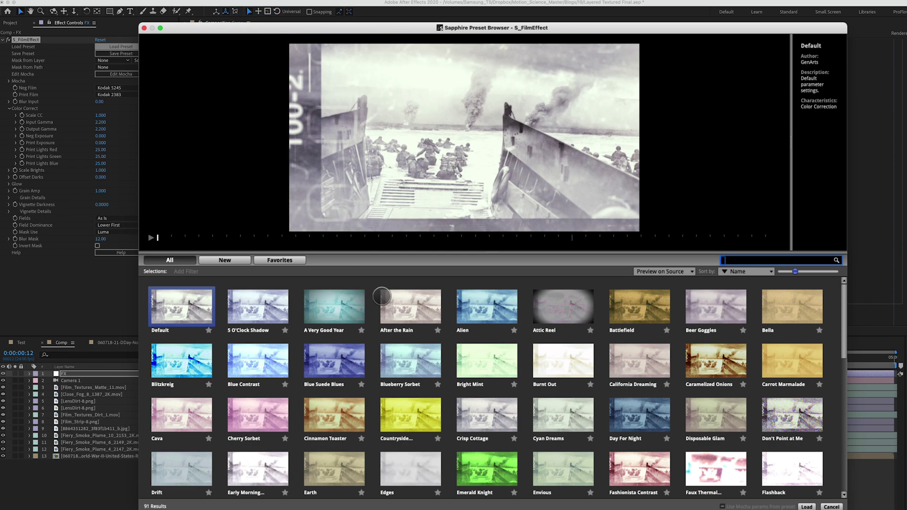
Preview different S_FilmEffect presets on the shot, including Grindhouse, Sofia and Starfield.
scroll(474, 374, "down", 2)
scroll(474, 375, "down", 6)
scroll(282, 408, "down", 1)
left_click(550, 376)
scroll(612, 377, "down", 4)
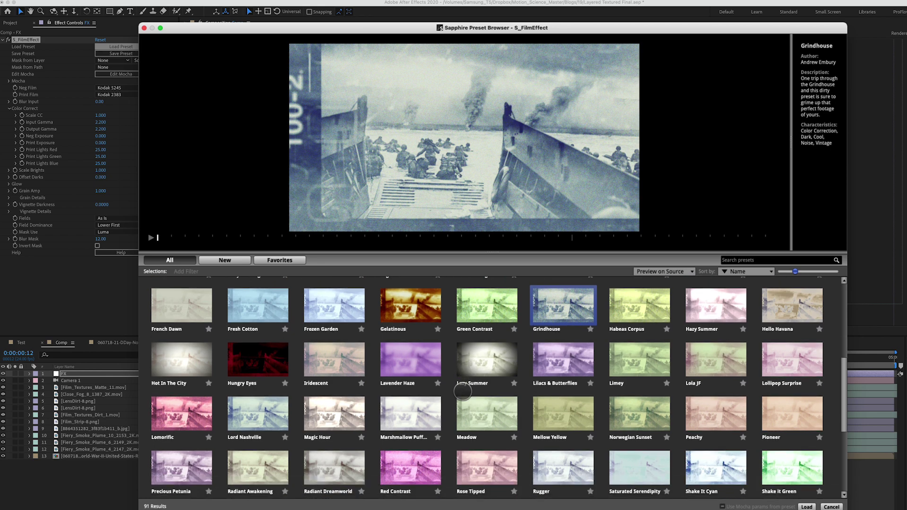
left_click(264, 307)
left_click(326, 310)
scroll(336, 345, "down", 2)
scroll(336, 345, "down", 4)
left_click(266, 331)
scroll(337, 378, "down", 1)
left_click(401, 416)
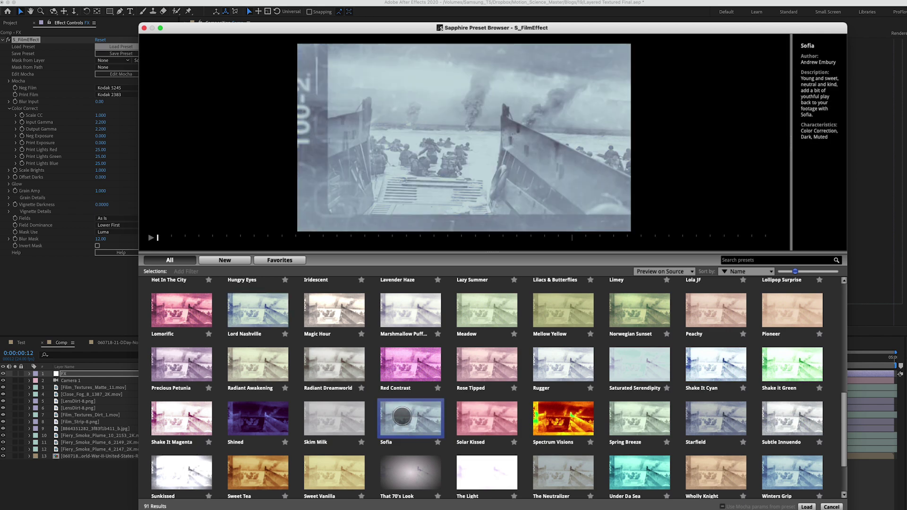
left_click(719, 416)
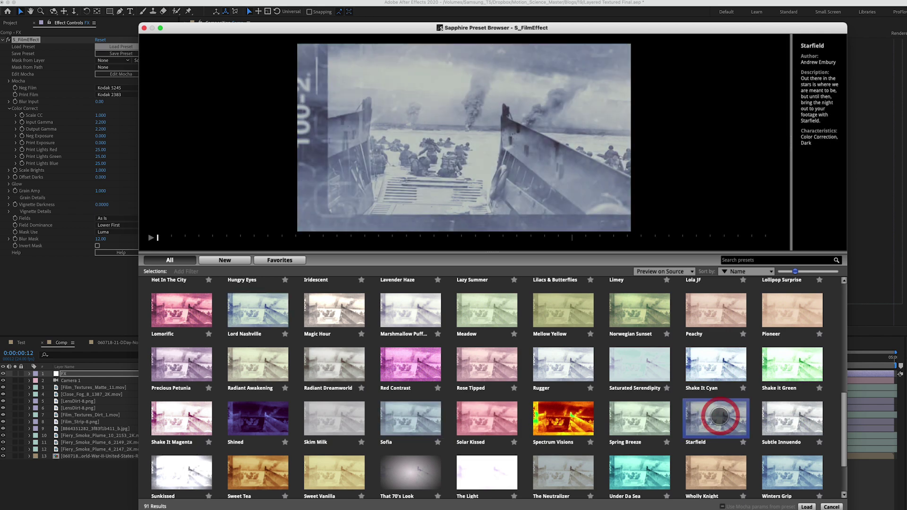
Load the Starfield preset into S_FilmEffect and deselect the FX layer.
scroll(611, 382, "down", 5)
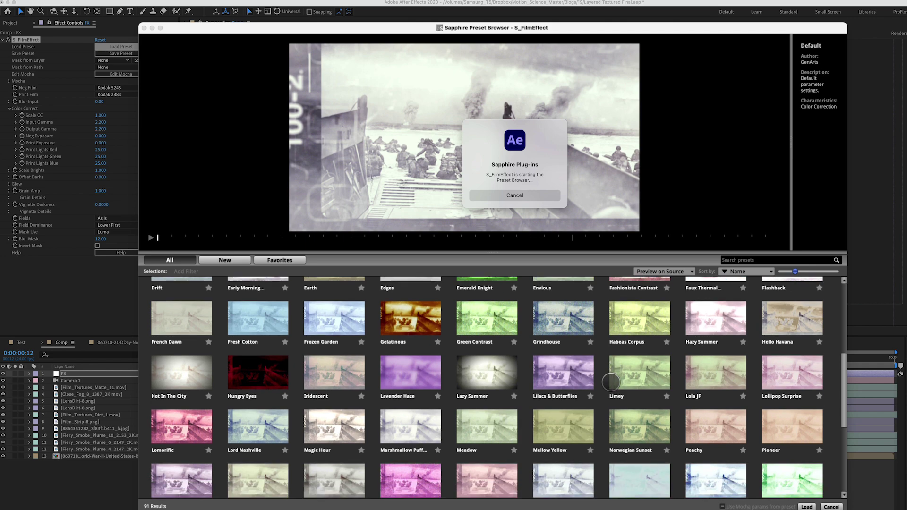
scroll(611, 382, "down", 5)
left_click(713, 391)
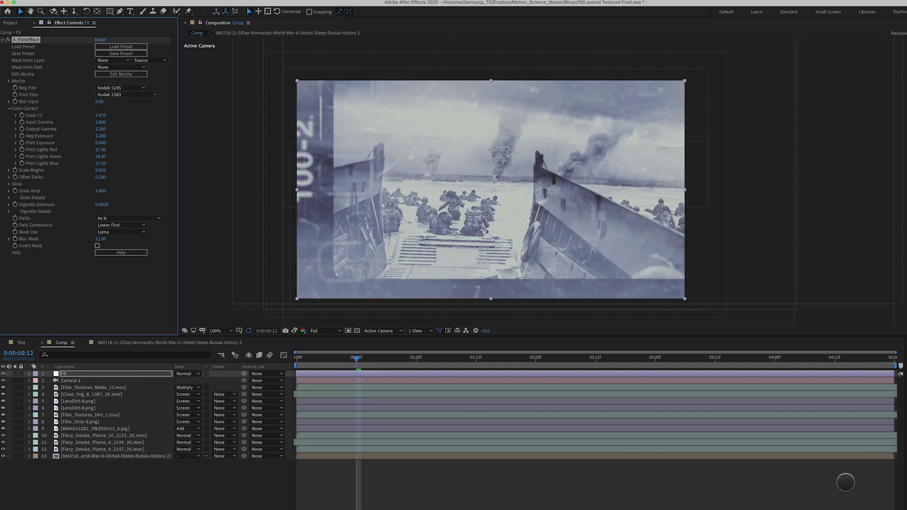
left_click(840, 483)
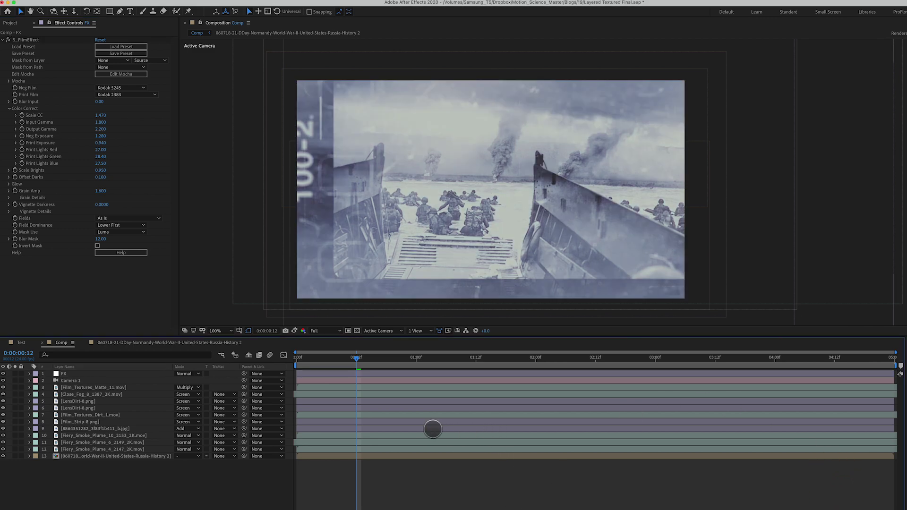
Go to 0:00:00:16 and compare the graded shot with the Close_Fog_8_1387_2K.mov layer hidden and shown.
left_click_drag(341, 360, 407, 376)
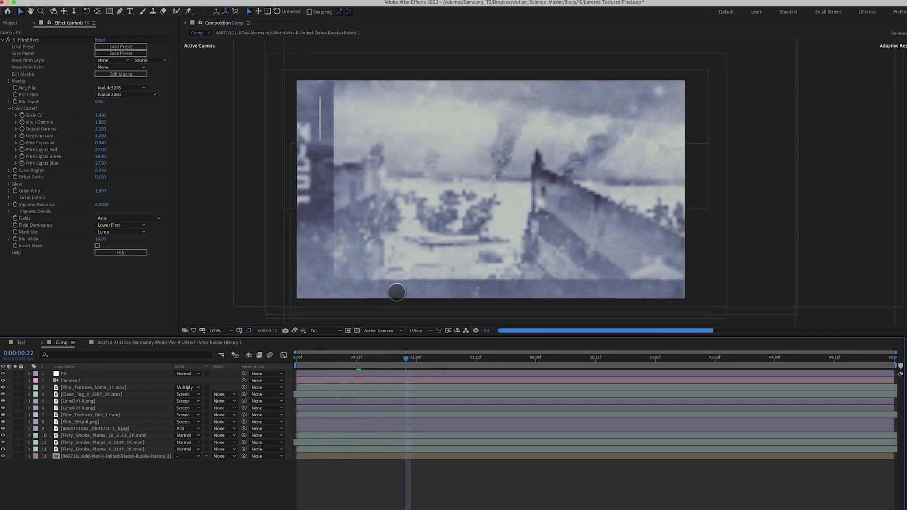
left_click_drag(408, 362, 377, 365)
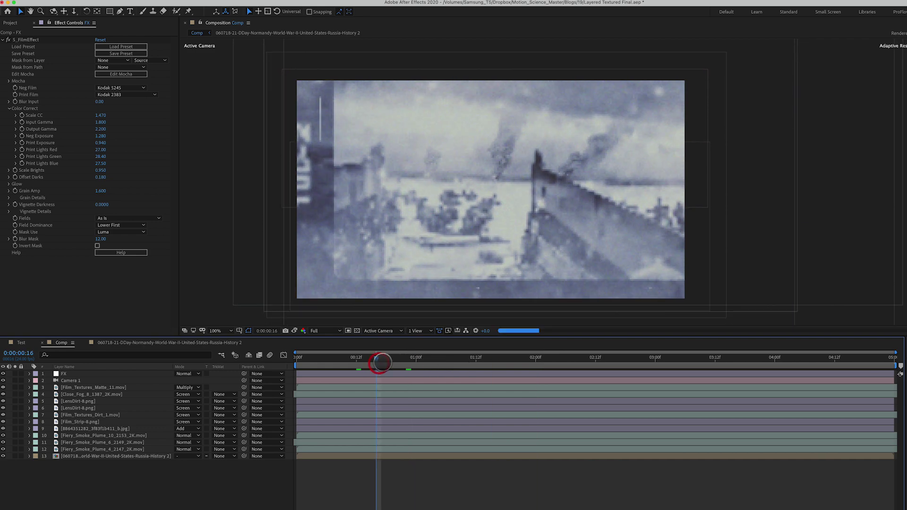
left_click(81, 394)
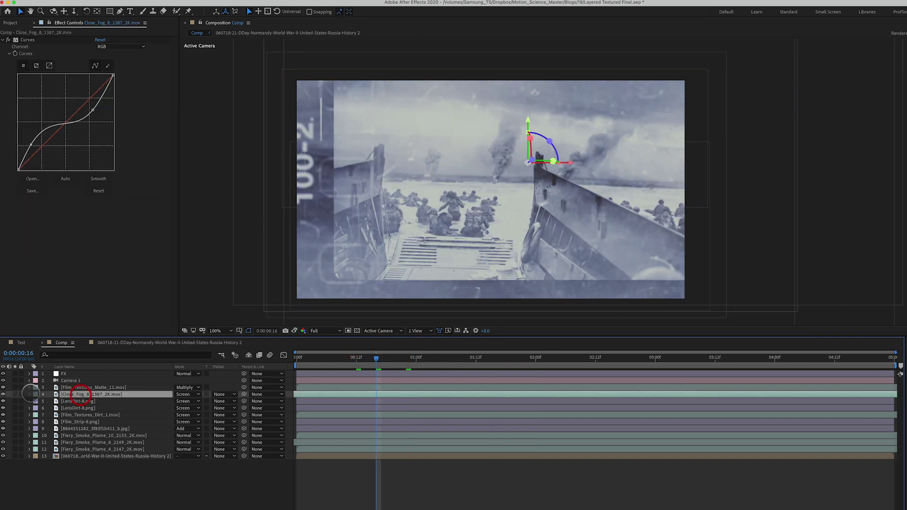
left_click(4, 394)
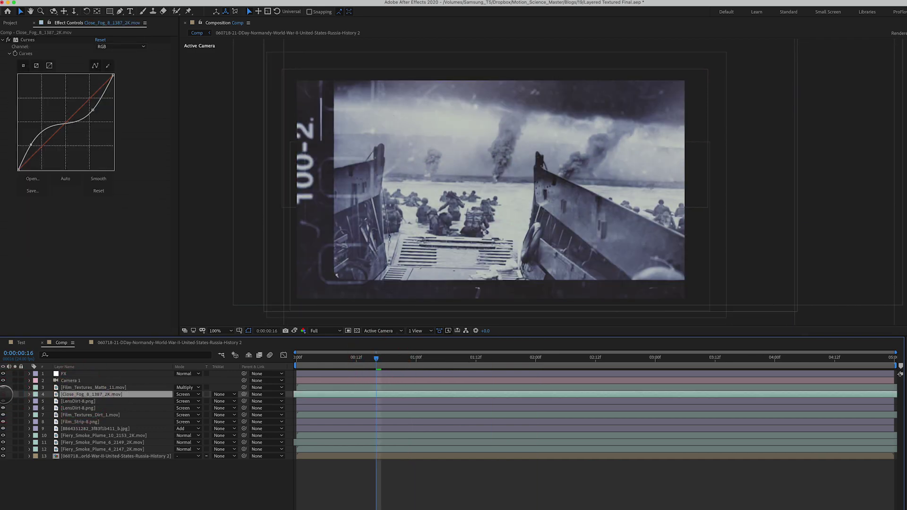
left_click(4, 394)
left_click(3, 394)
left_click(2, 394)
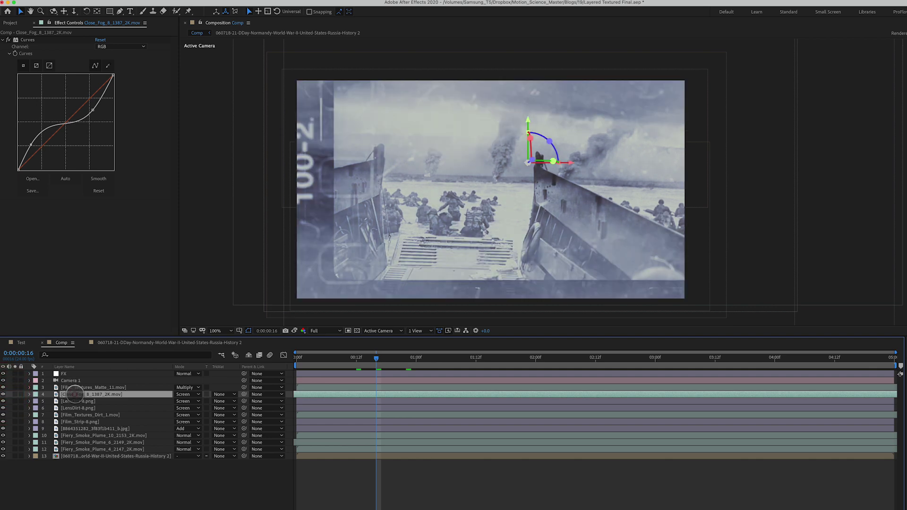
Set the Close_Fog layer's Z position to about -489 and its opacity to 69%, checking frames through to 0:00:02:22.
key("p")
left_click_drag(208, 402, 223, 404)
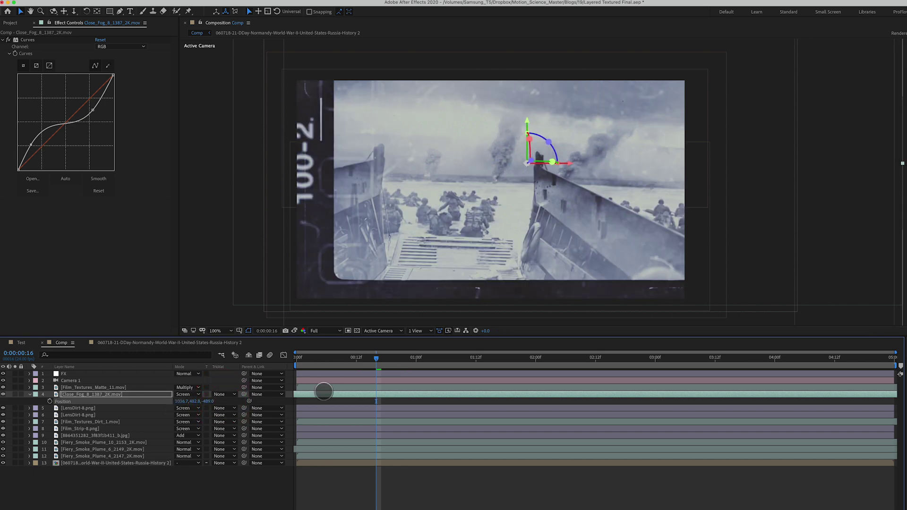
left_click_drag(377, 358, 460, 369)
key("t")
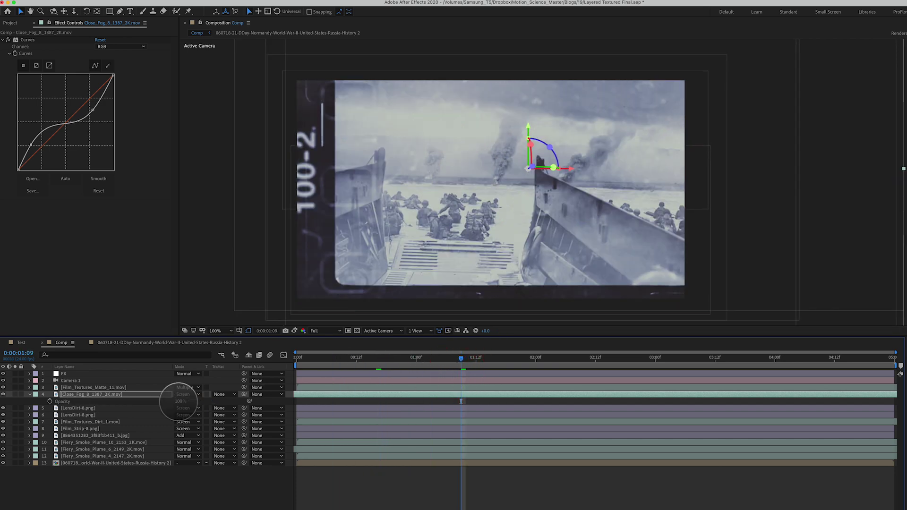
left_click(176, 405)
left_click_drag(177, 404, 170, 409)
left_click_drag(464, 360, 645, 374)
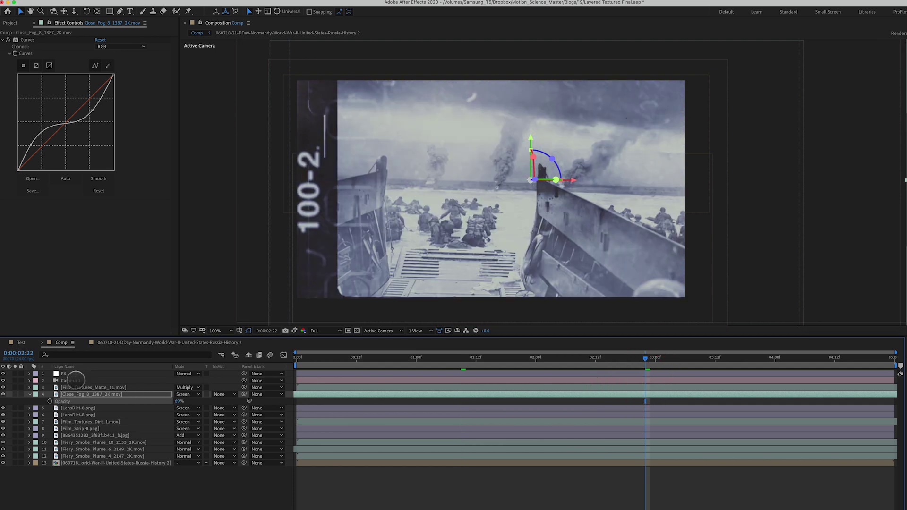
Reveal Camera 1's camera options and its Focus Distance expression.
left_click(73, 380)
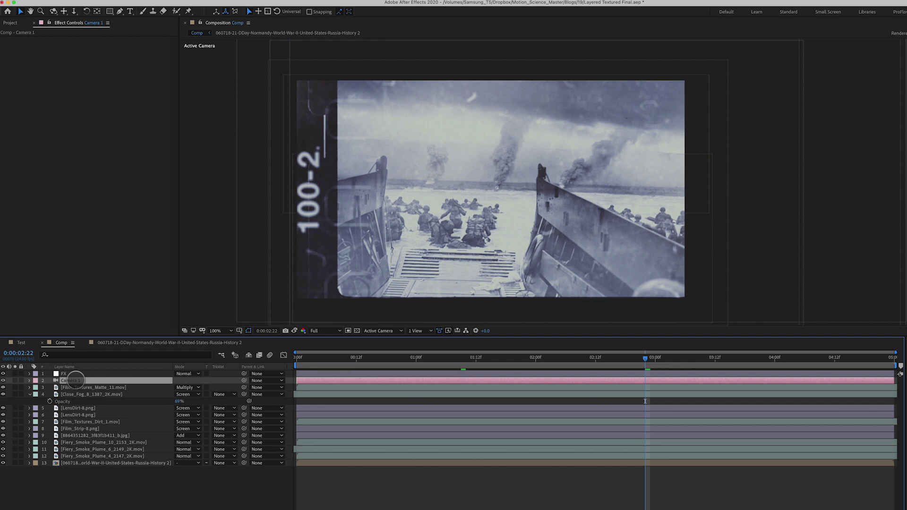
key("a")
key("a")
left_click(43, 408)
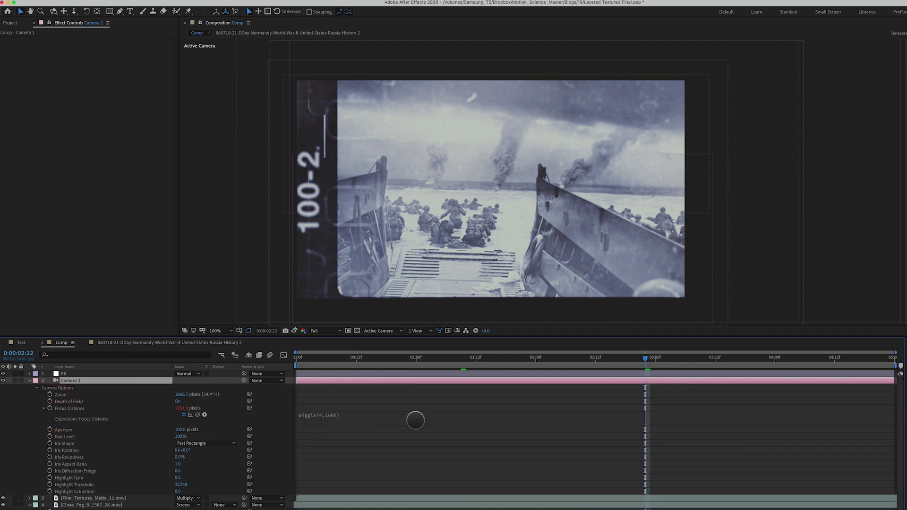
Disable S_FilmEffect on the FX layer and add a Lumetri Color effect in its place.
left_click(104, 374)
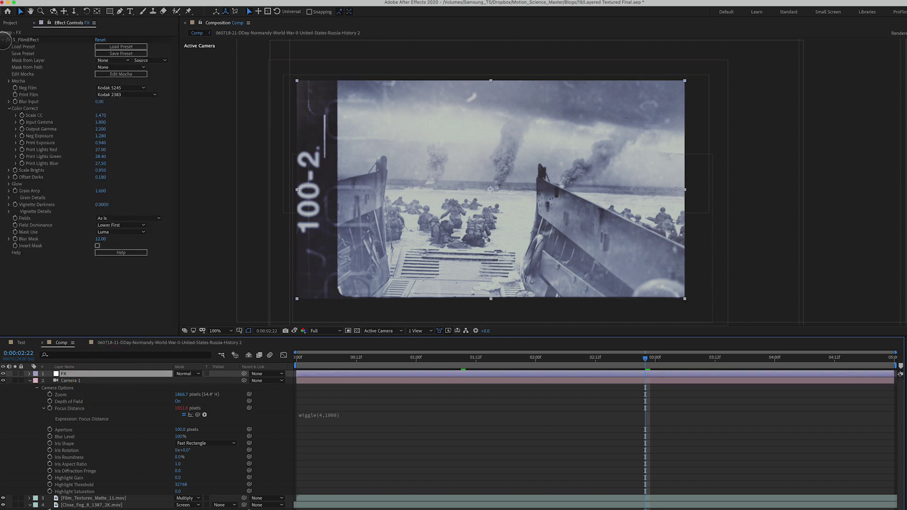
left_click(8, 40)
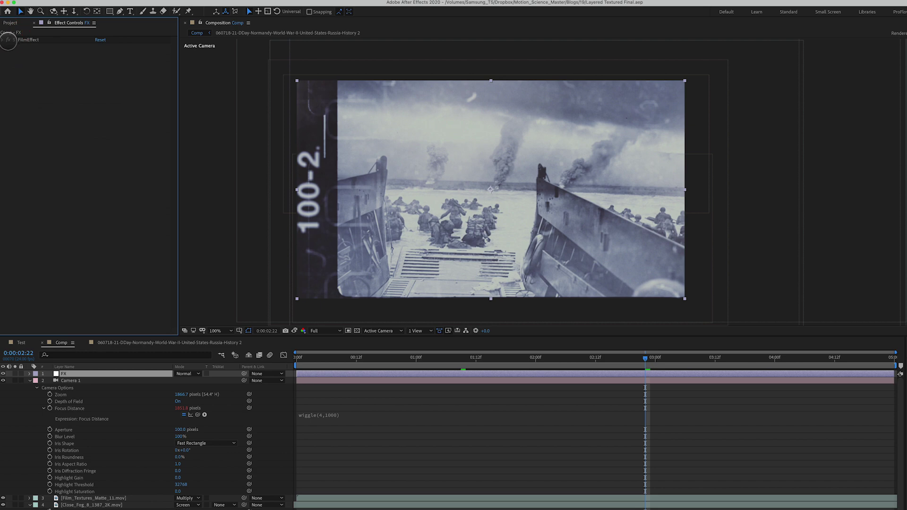
left_click(8, 40)
left_click(169, 6)
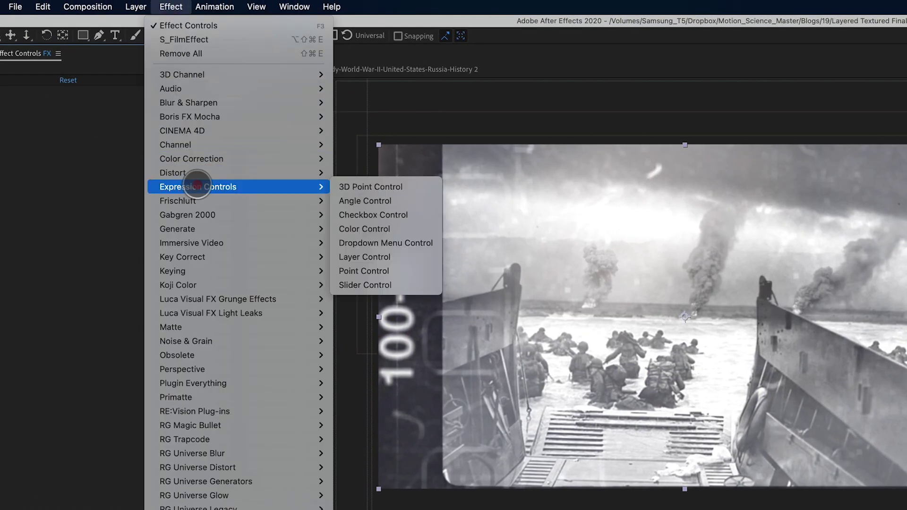
mouse_move(205, 158)
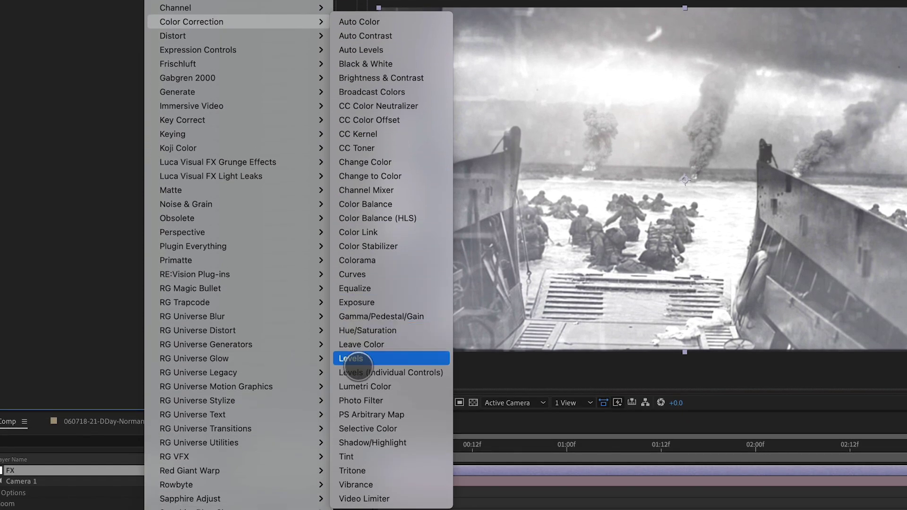
left_click(365, 386)
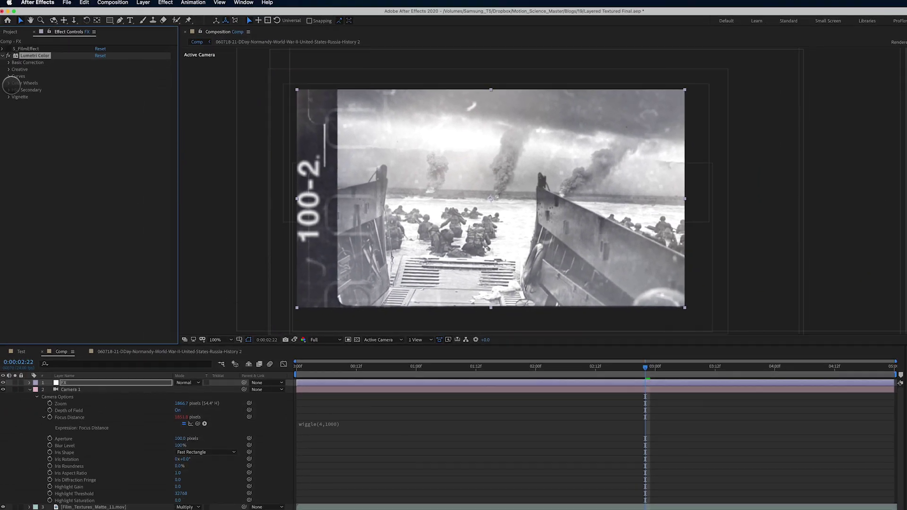
Give Lumetri Color the SL BLUE STEEL look with Intensity 46, Faded Film 65 and Saturation 81.
left_click(9, 69)
left_click(114, 82)
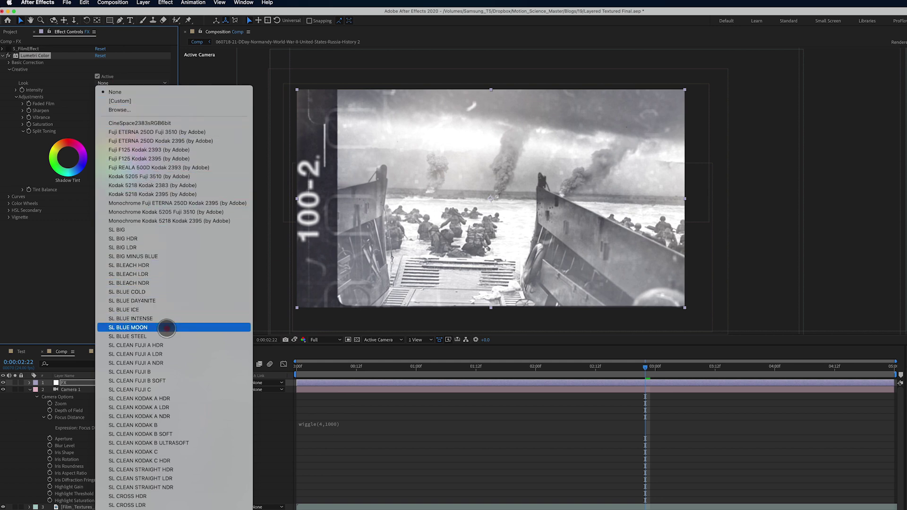
left_click(166, 337)
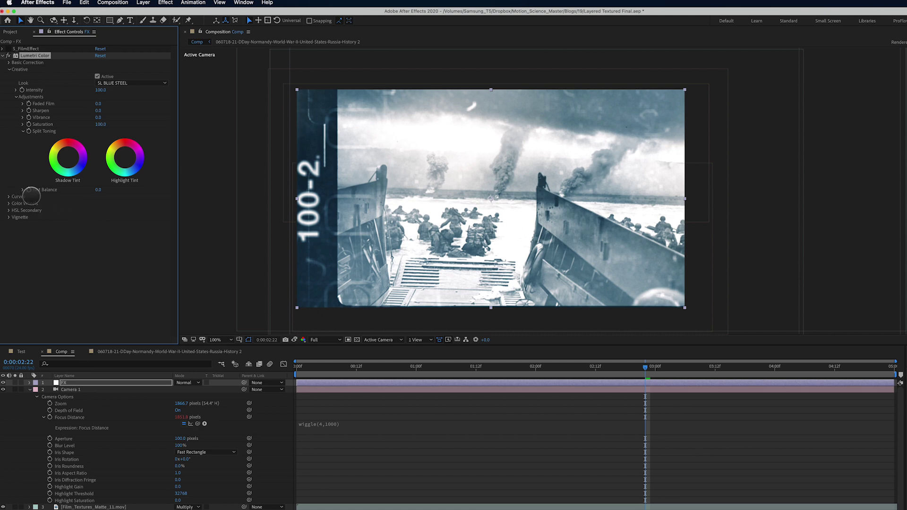
left_click_drag(101, 90, 96, 131)
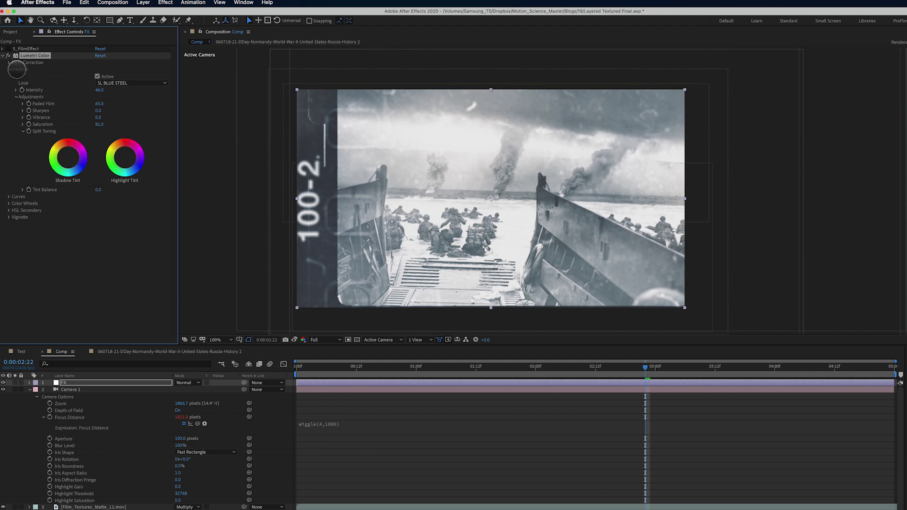
Switch the FX layer from Lumetri Color back to S_FilmEffect and preview the shot, ending at 0:00:02:04.
left_click(4, 56)
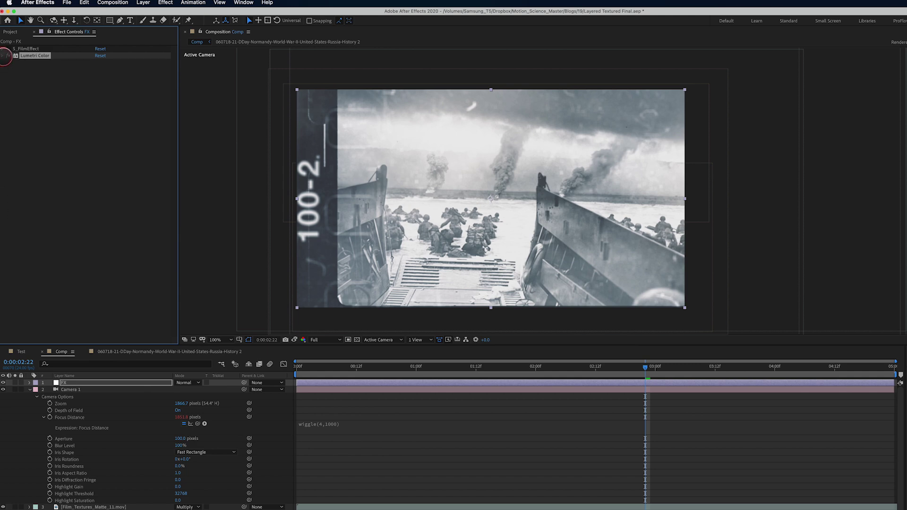
left_click(9, 56)
left_click(9, 48)
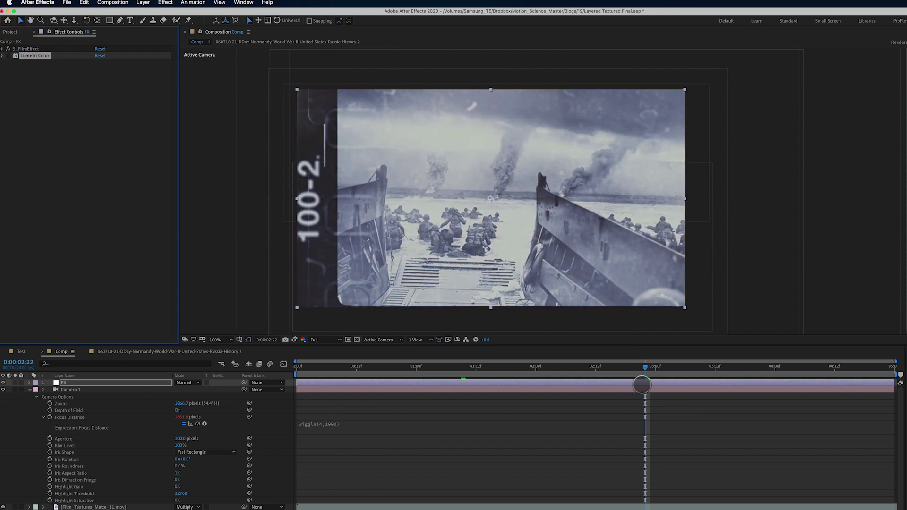
left_click_drag(646, 367, 640, 367)
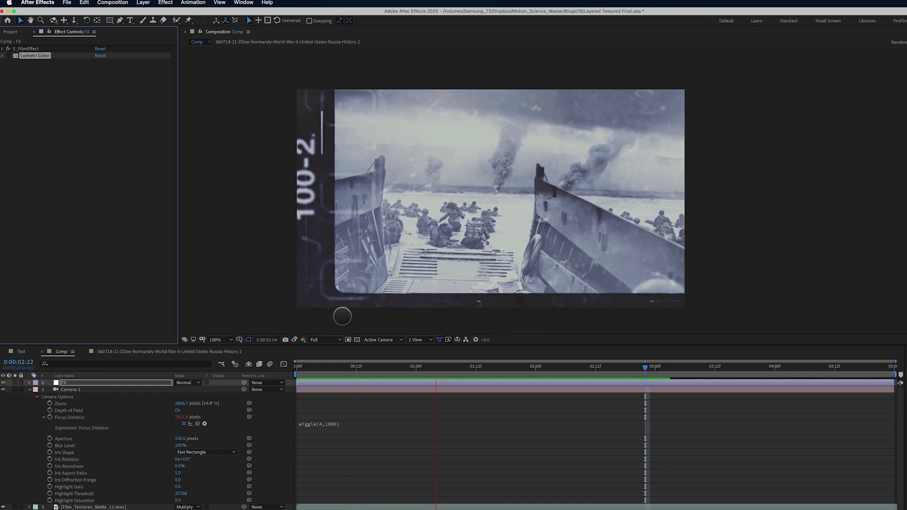
left_click_drag(641, 368, 558, 395)
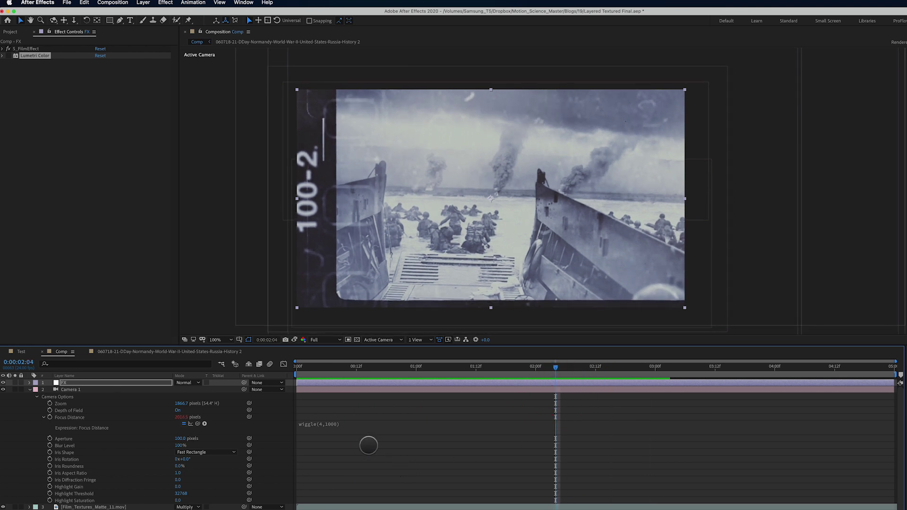
Change Camera 1's Focus Distance expression to wiggle(4,2000) and collapse the camera's properties.
left_click(331, 424)
left_click(348, 425)
key("BackSpace")
key("KP_Enter")
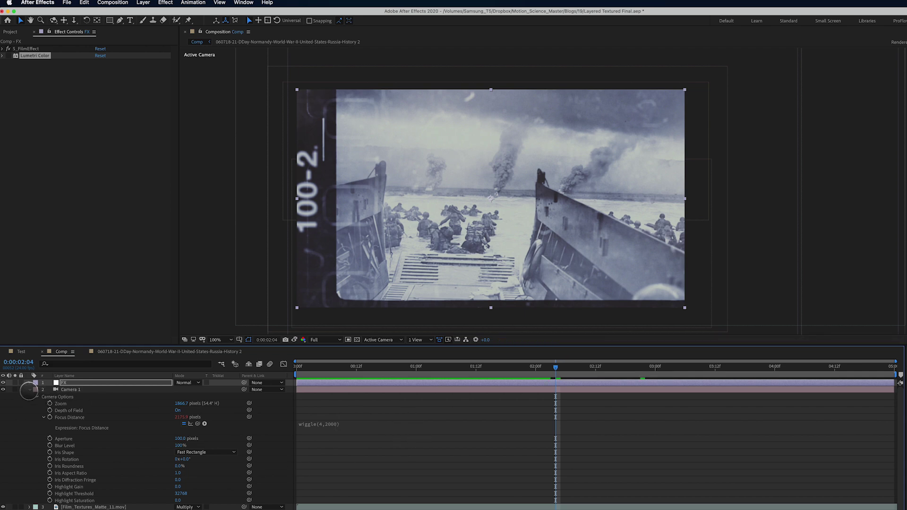
left_click(29, 390)
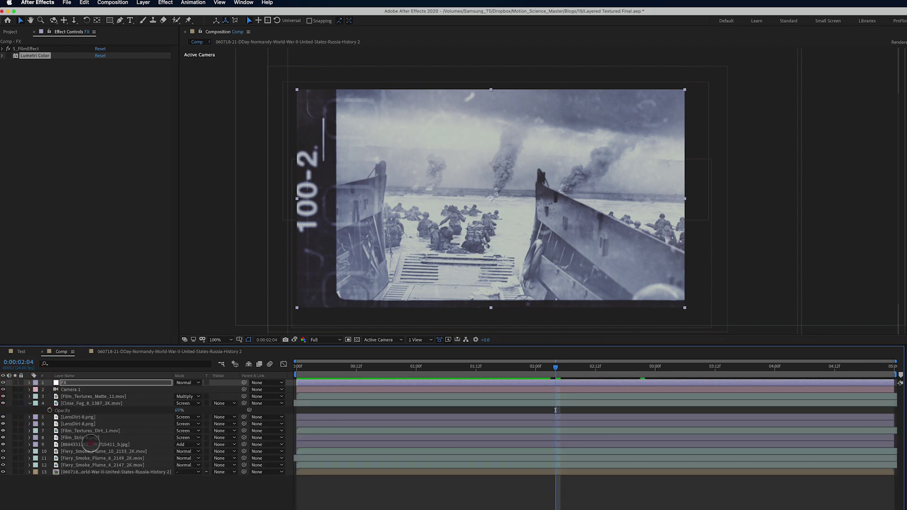
left_click(92, 444)
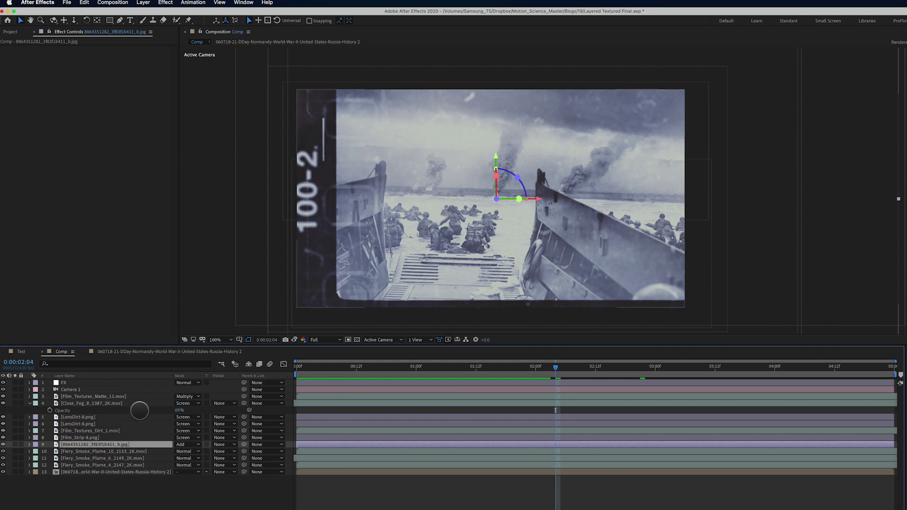
left_click(14, 444)
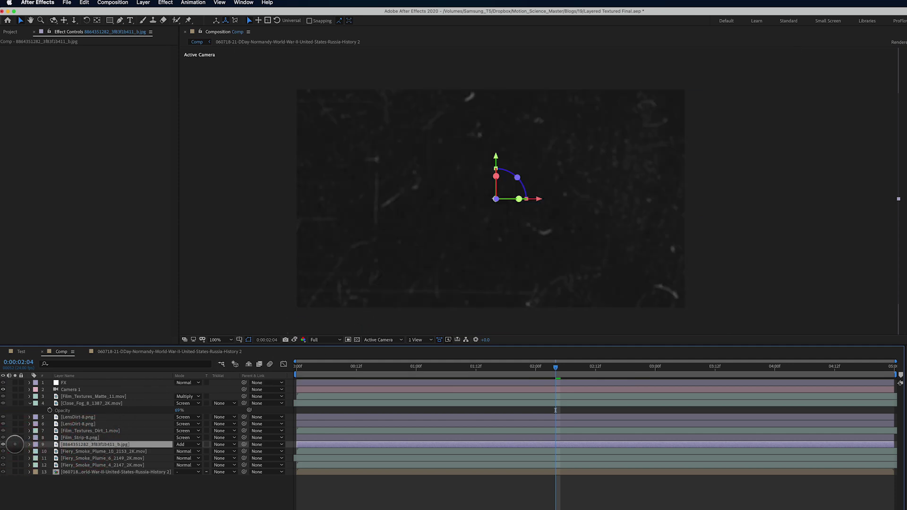
left_click(172, 7)
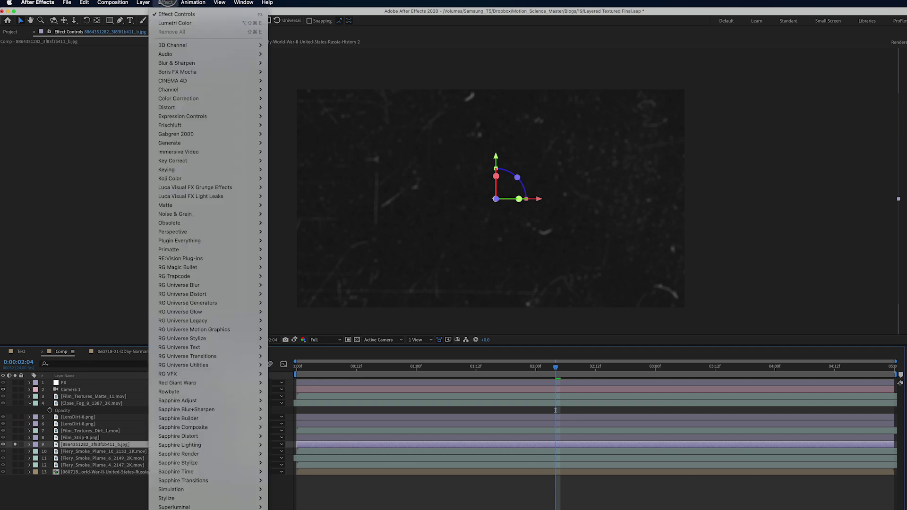
mouse_move(178, 91)
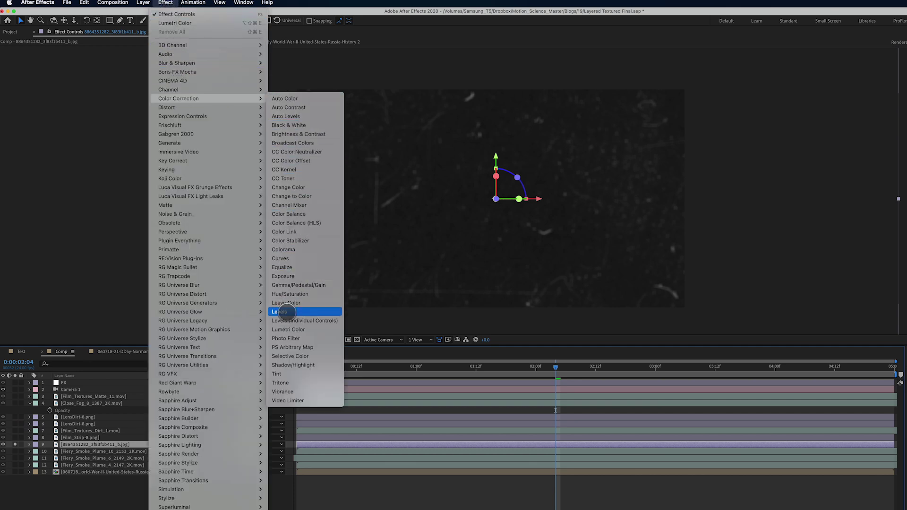
left_click(286, 312)
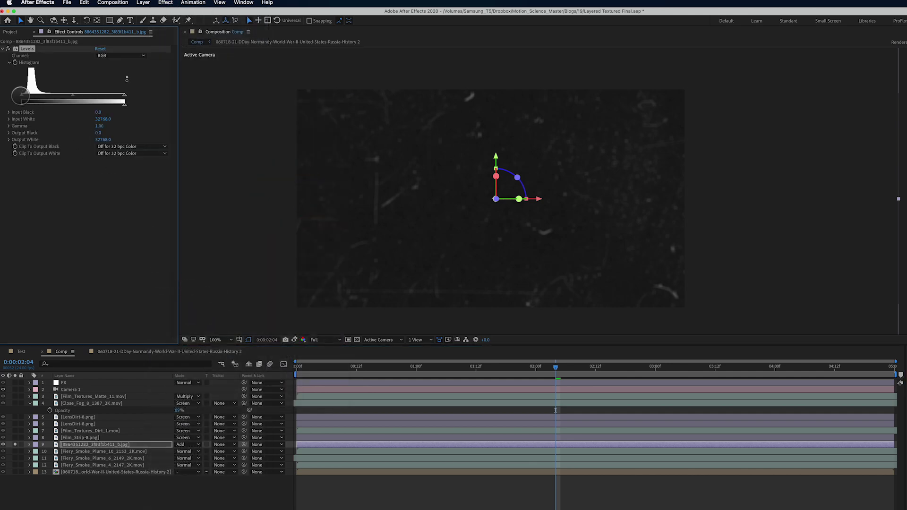
left_click_drag(22, 96, 25, 97)
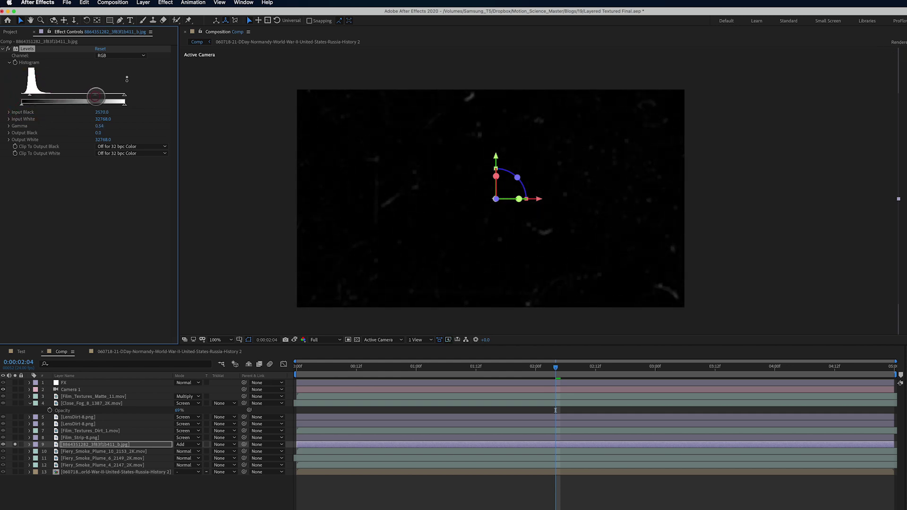
Compare the full shot with the texture's Levels effect on and off, and refine it to Input Black 2056 and Gamma 0.62.
left_click(7, 49)
left_click(8, 49)
left_click(8, 49)
left_click(8, 49)
left_click(8, 49)
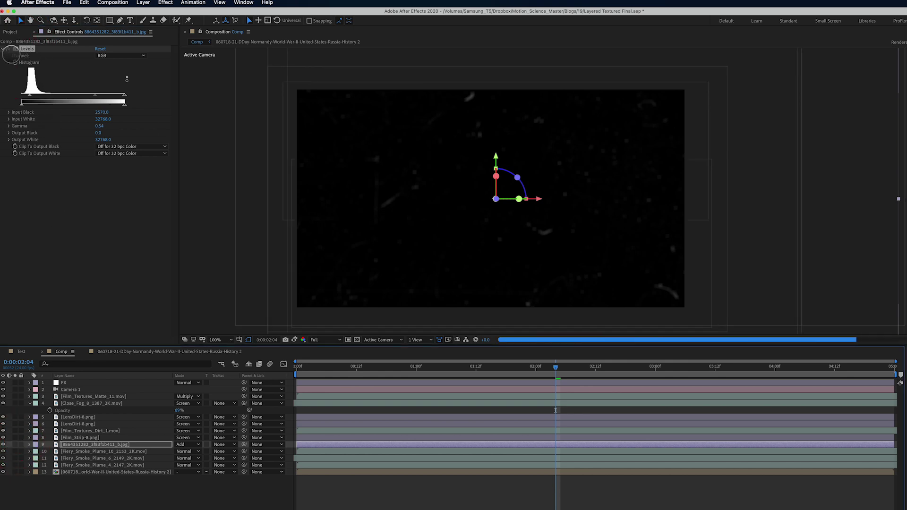
left_click(8, 49)
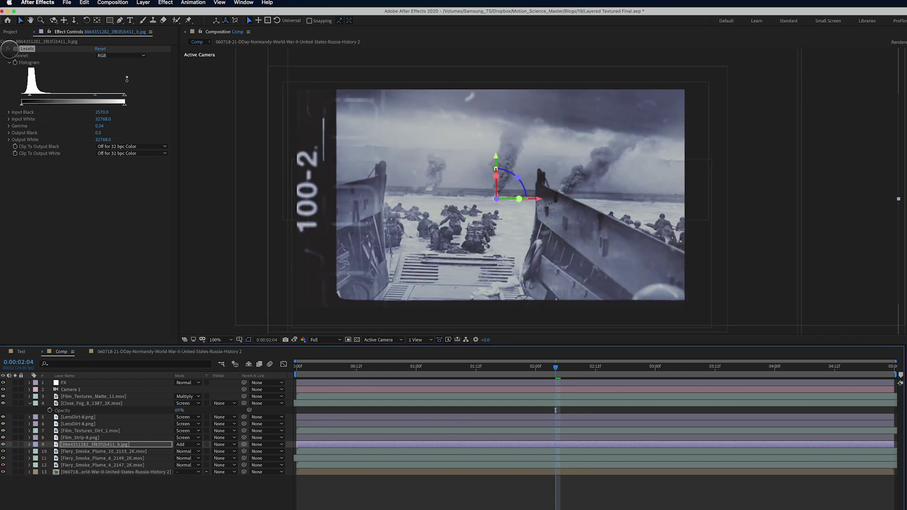
left_click(8, 49)
left_click(8, 49)
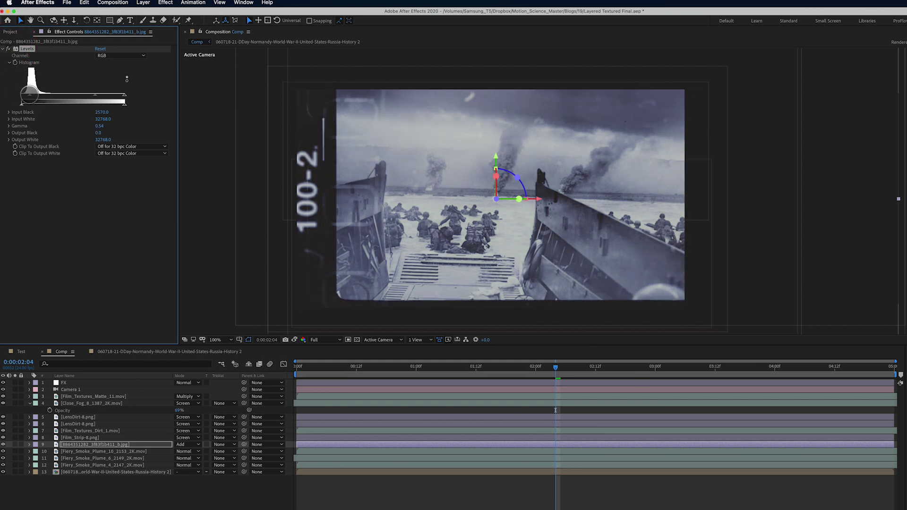
left_click_drag(28, 96, 28, 96)
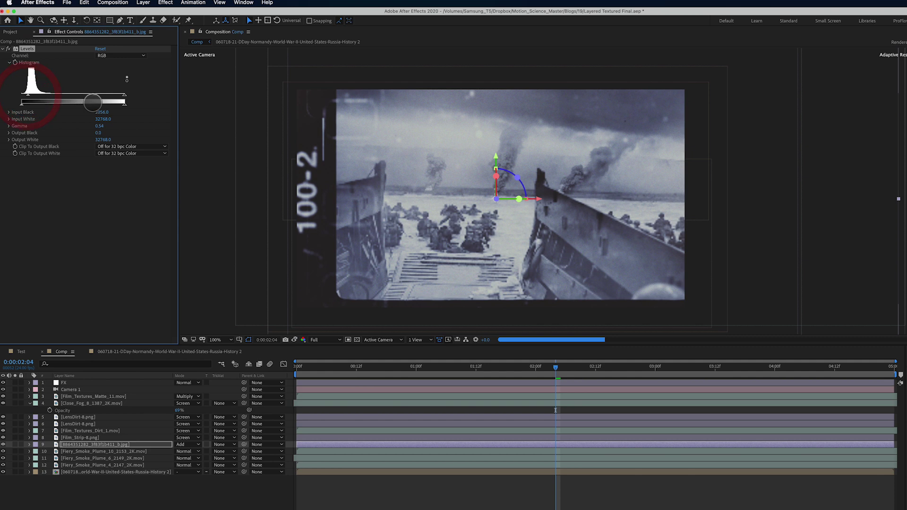
left_click_drag(94, 96, 90, 96)
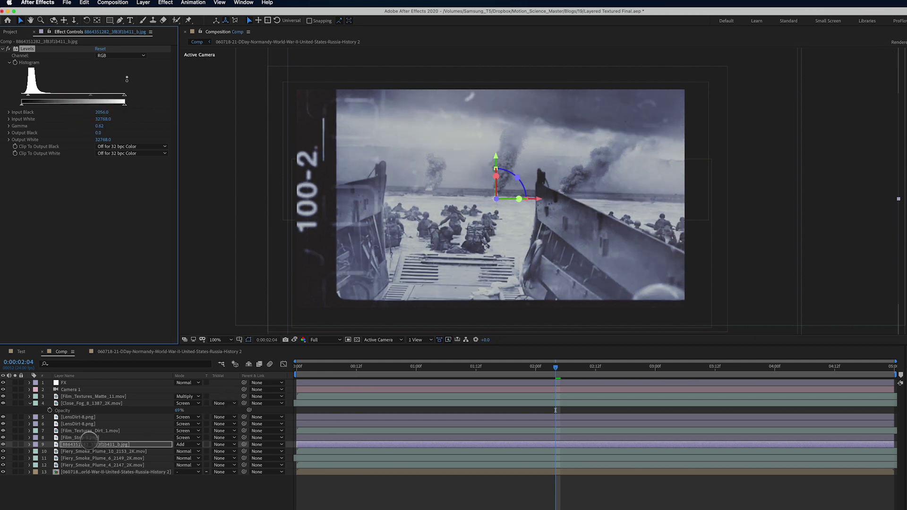
Check both LensDirt-8.png layers by hiding and showing them, and shift the upper one to the left in the frame.
left_click(87, 438)
left_click(70, 422)
left_click(4, 424)
left_click(3, 424)
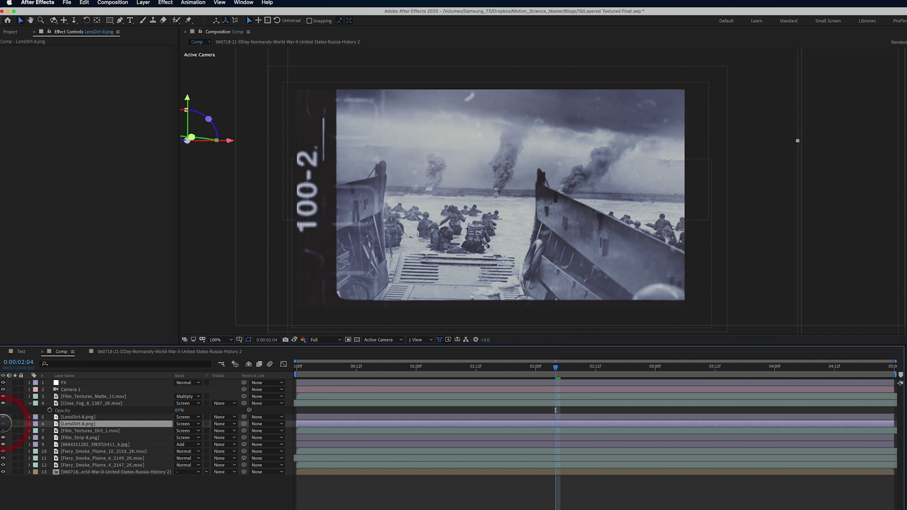
left_click(78, 417)
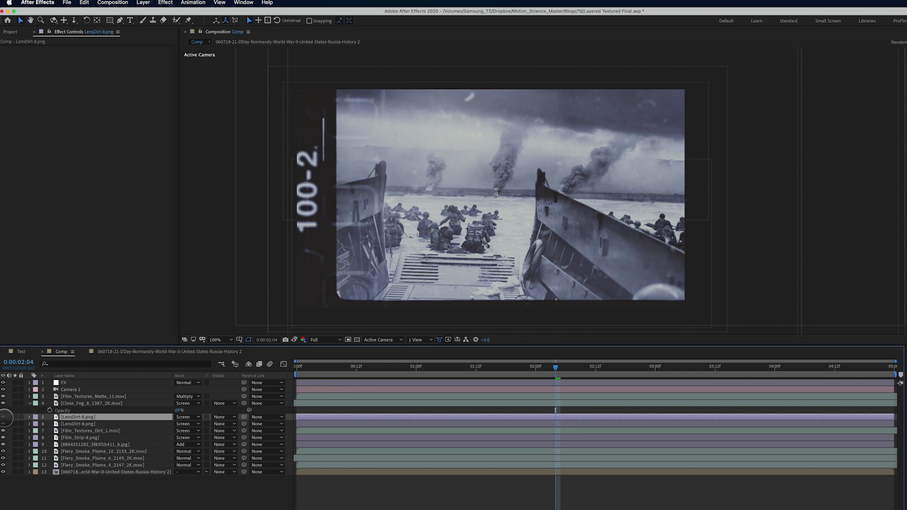
left_click(4, 417)
left_click_drag(665, 212, 612, 203)
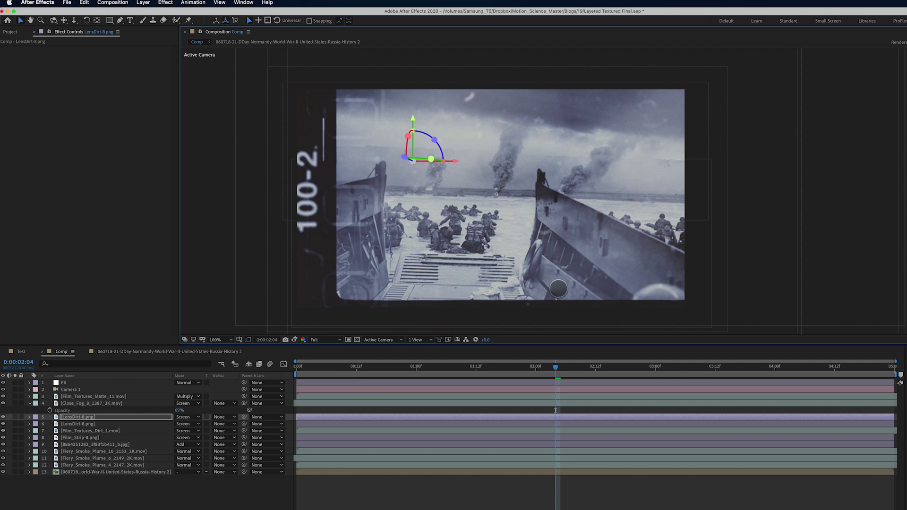
Shift the Film_Textures_Matte_11.mov layer slightly down and left at 0:00:00:00, and scrub through the shot to check it.
left_click(431, 366)
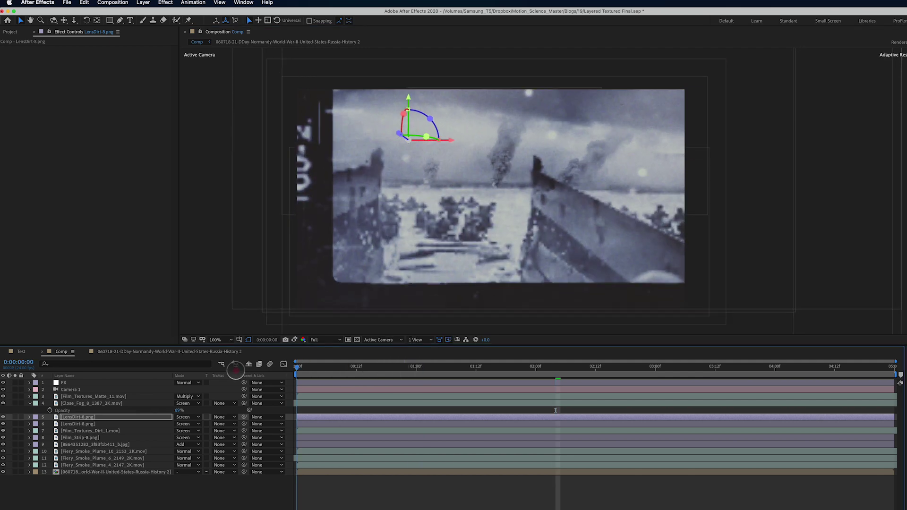
left_click_drag(514, 362, 254, 362)
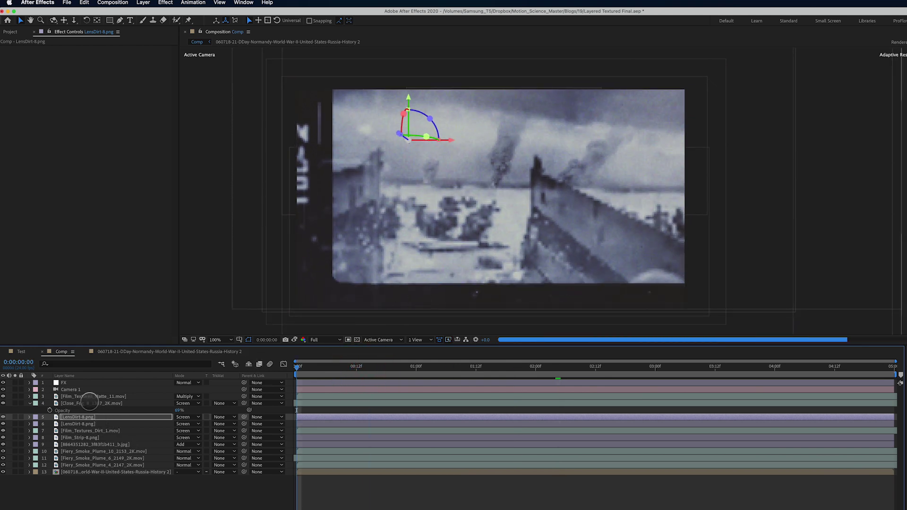
left_click(95, 398)
left_click_drag(440, 274, 430, 283)
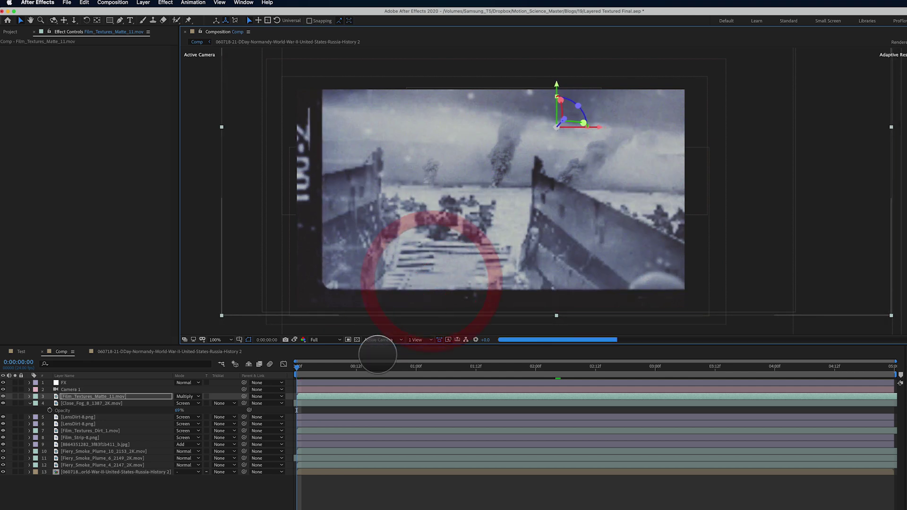
left_click_drag(308, 368, 903, 407)
key("Home")
Expand Camera 1's Camera Options and set the Iris Shape to Heptagon.
left_click_drag(114, 384, 218, 390)
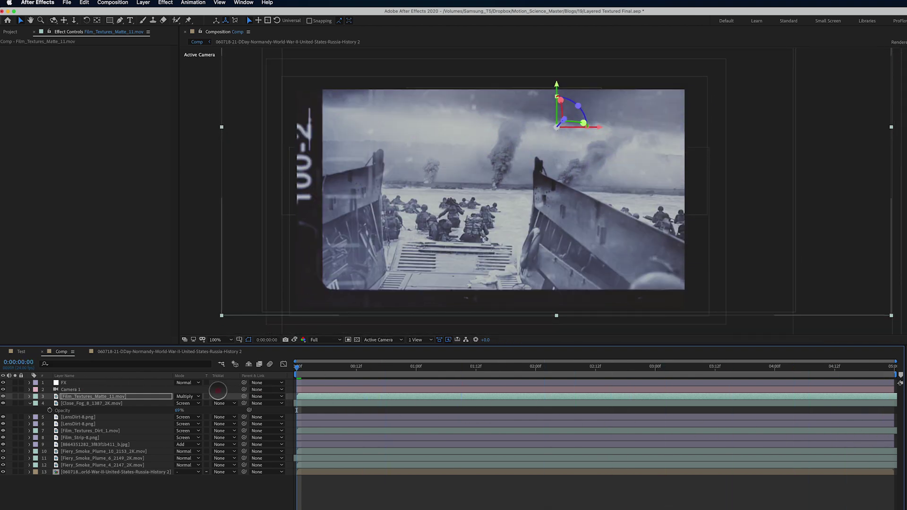
left_click_drag(277, 389, 132, 380)
left_click(30, 389)
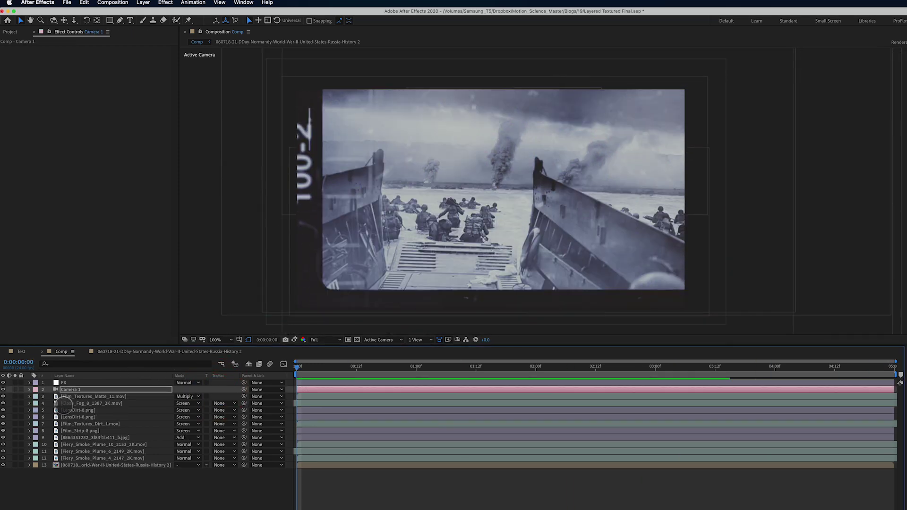
left_click(99, 388)
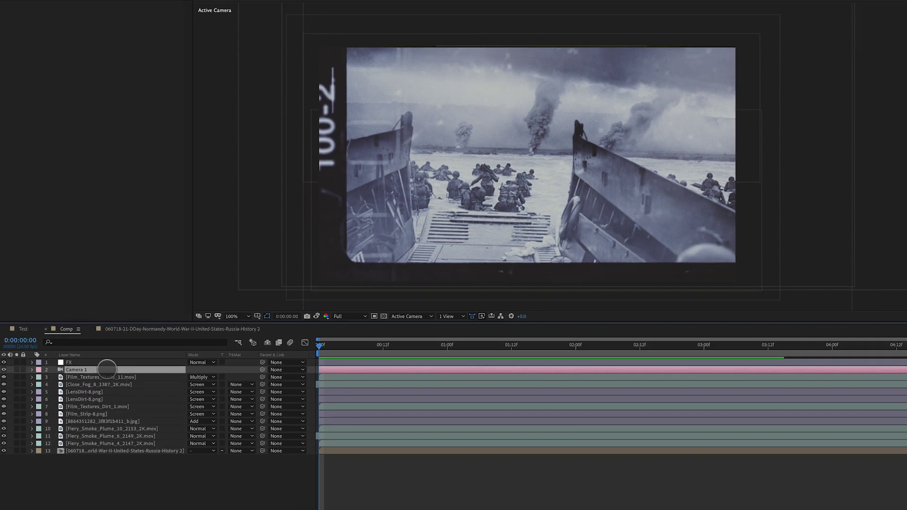
key("a")
key("a")
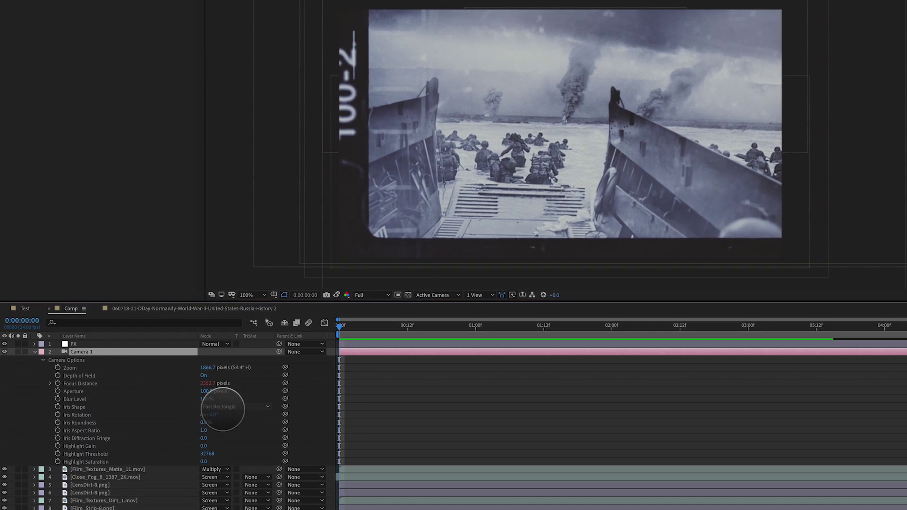
left_click(222, 406)
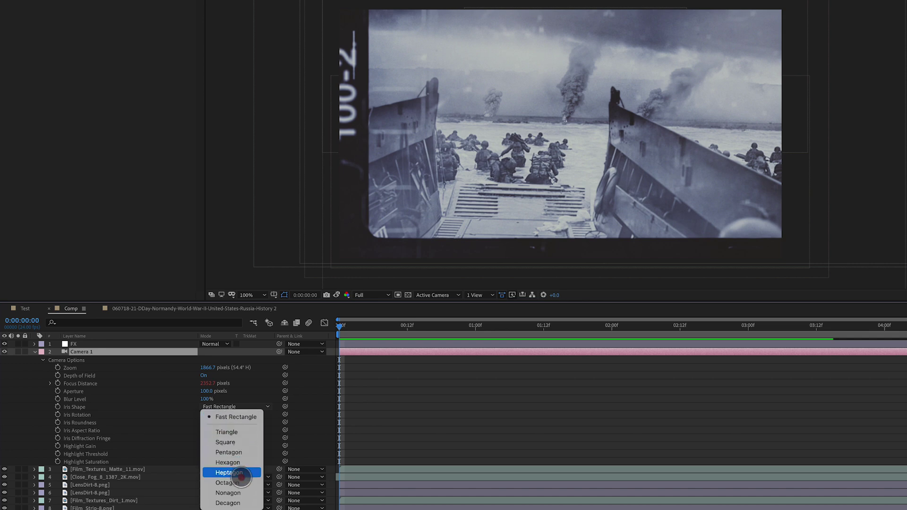
left_click(241, 473)
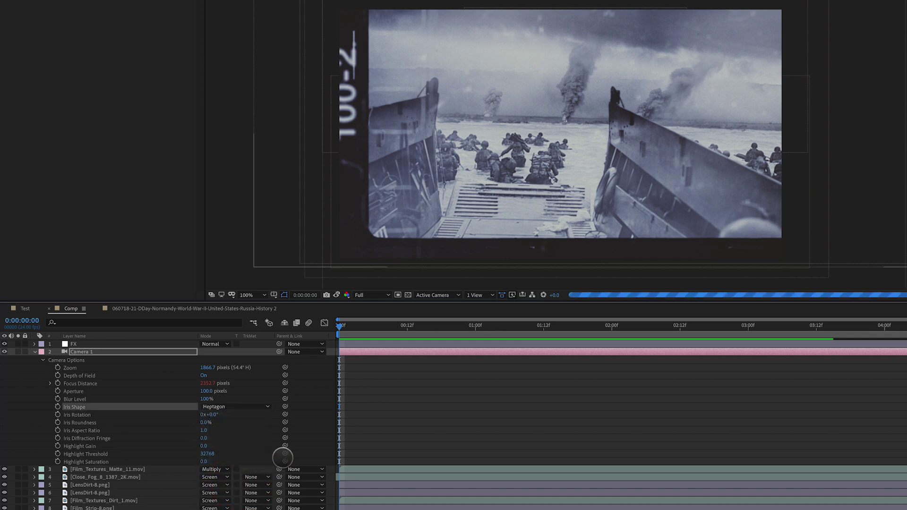